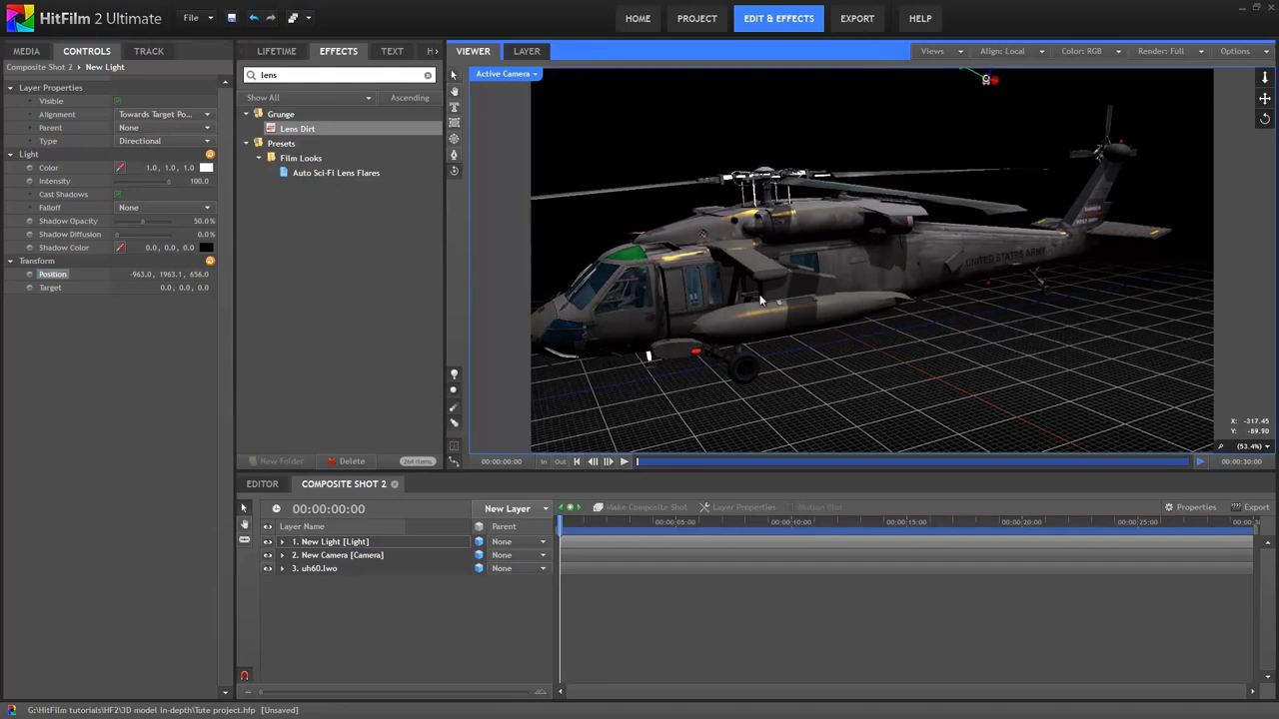
Orbit the viewer to inspect the helicopter from below.
left_click_drag(760, 300, 711, 318)
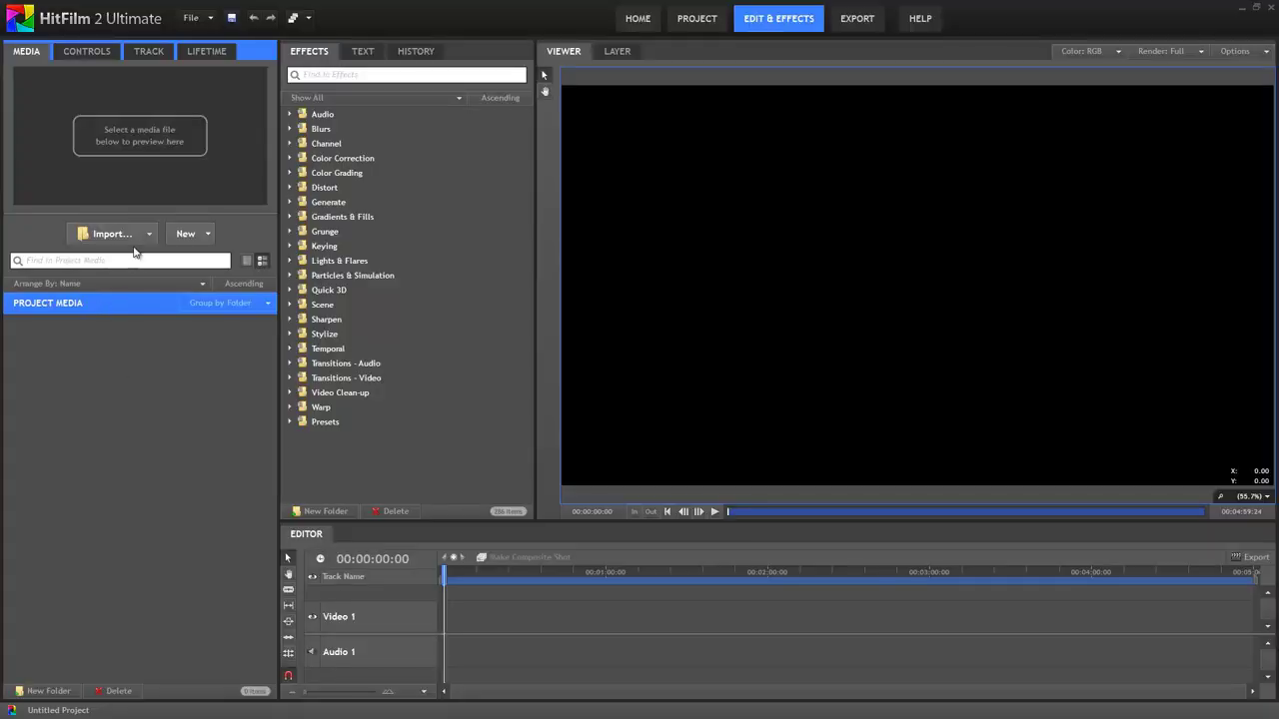
Import the OBJexp01.obj 3D model and orbit its preview to show the top.
left_click(148, 233)
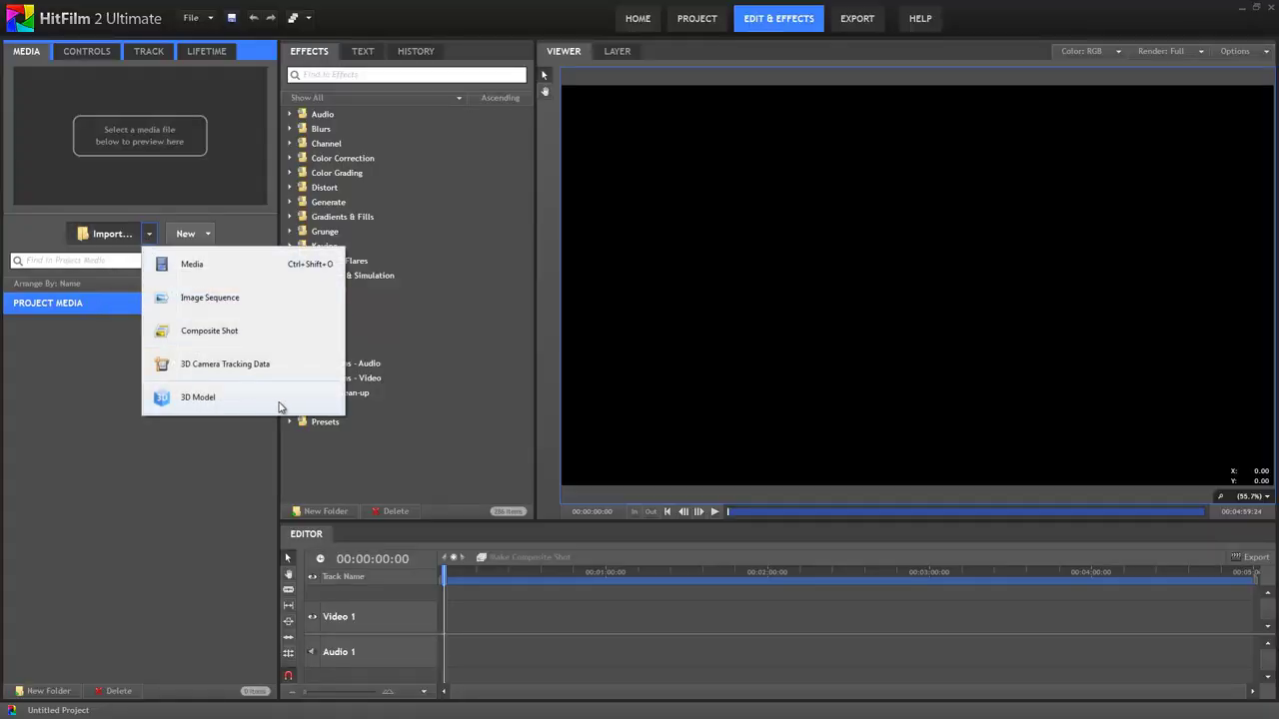
left_click(245, 402)
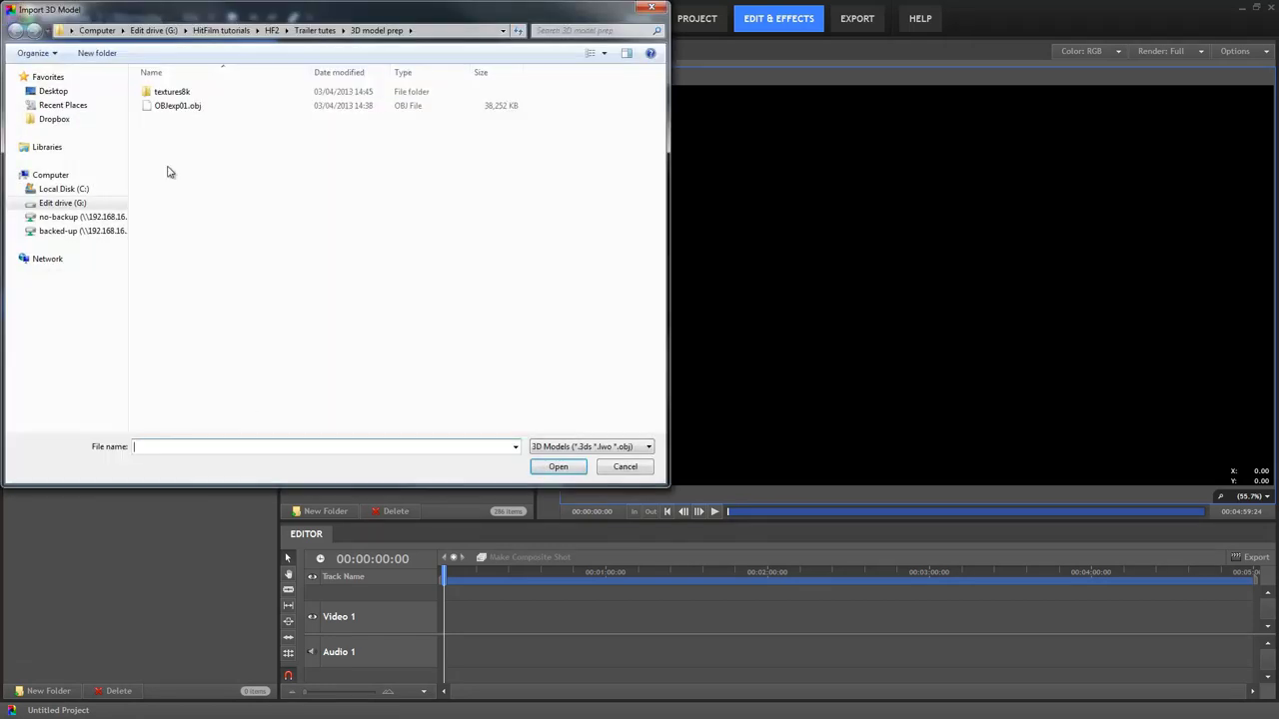
left_click(162, 109)
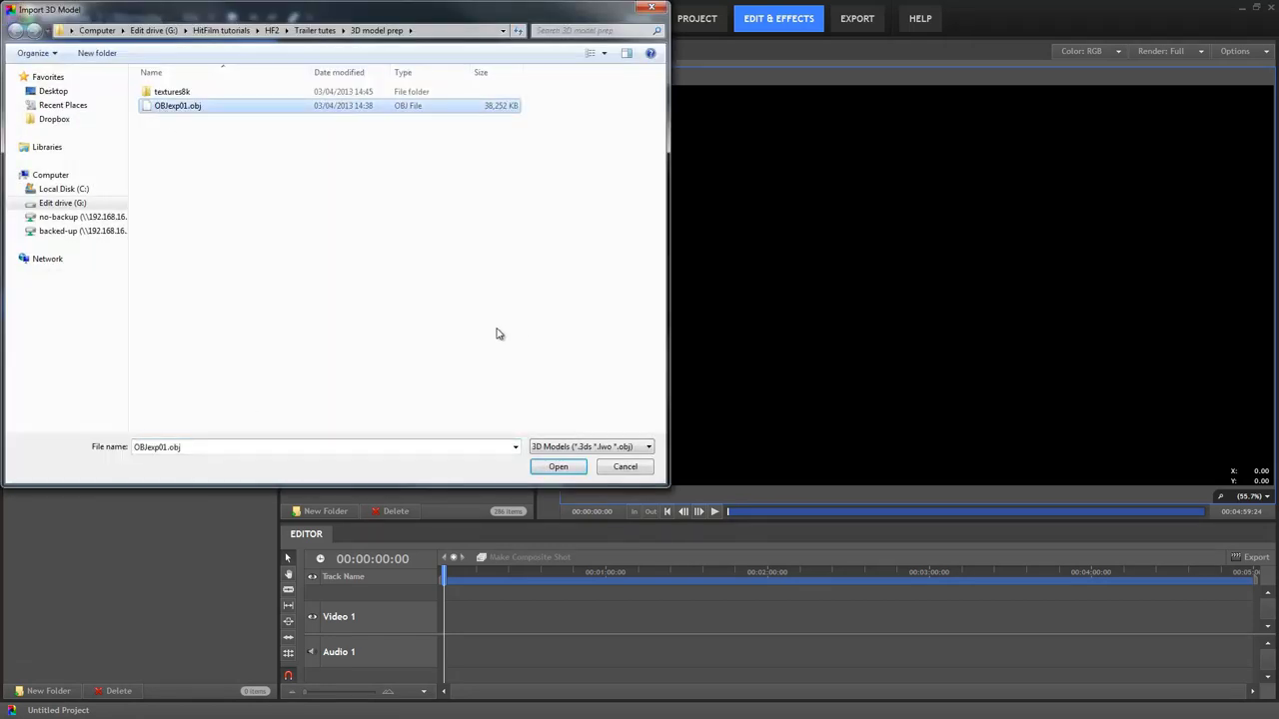
left_click(558, 466)
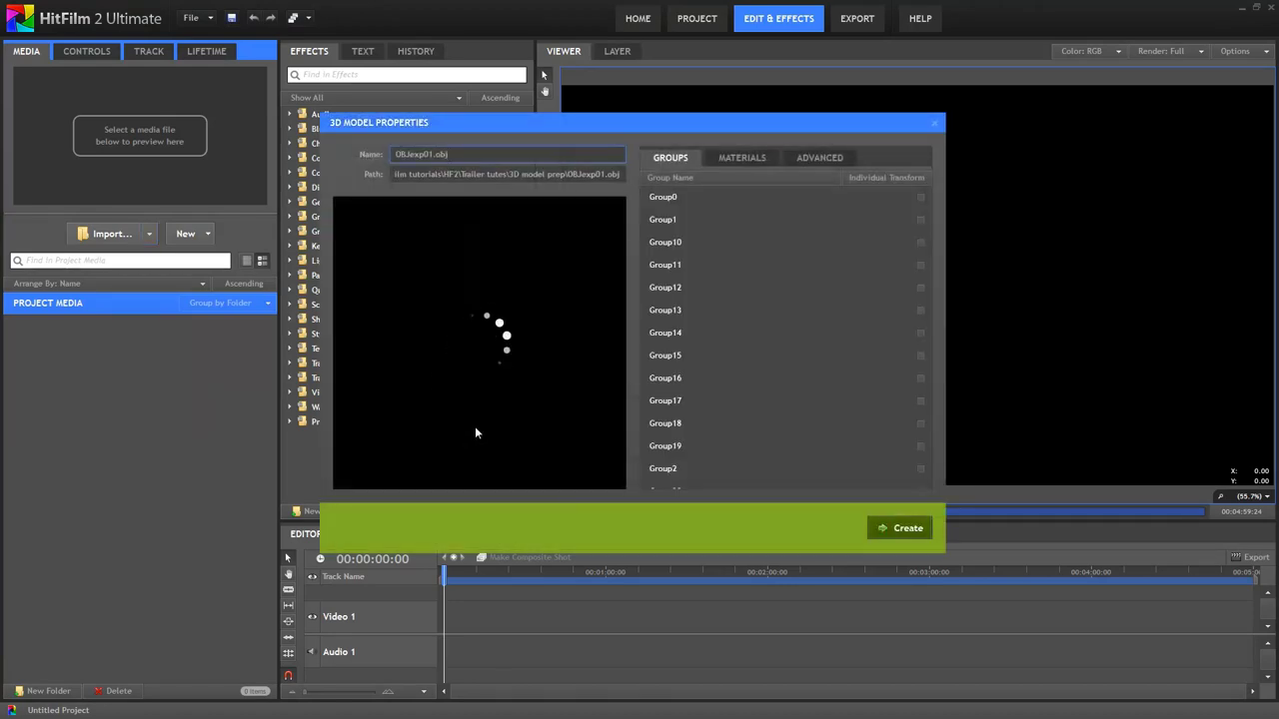
left_click_drag(497, 339, 474, 358)
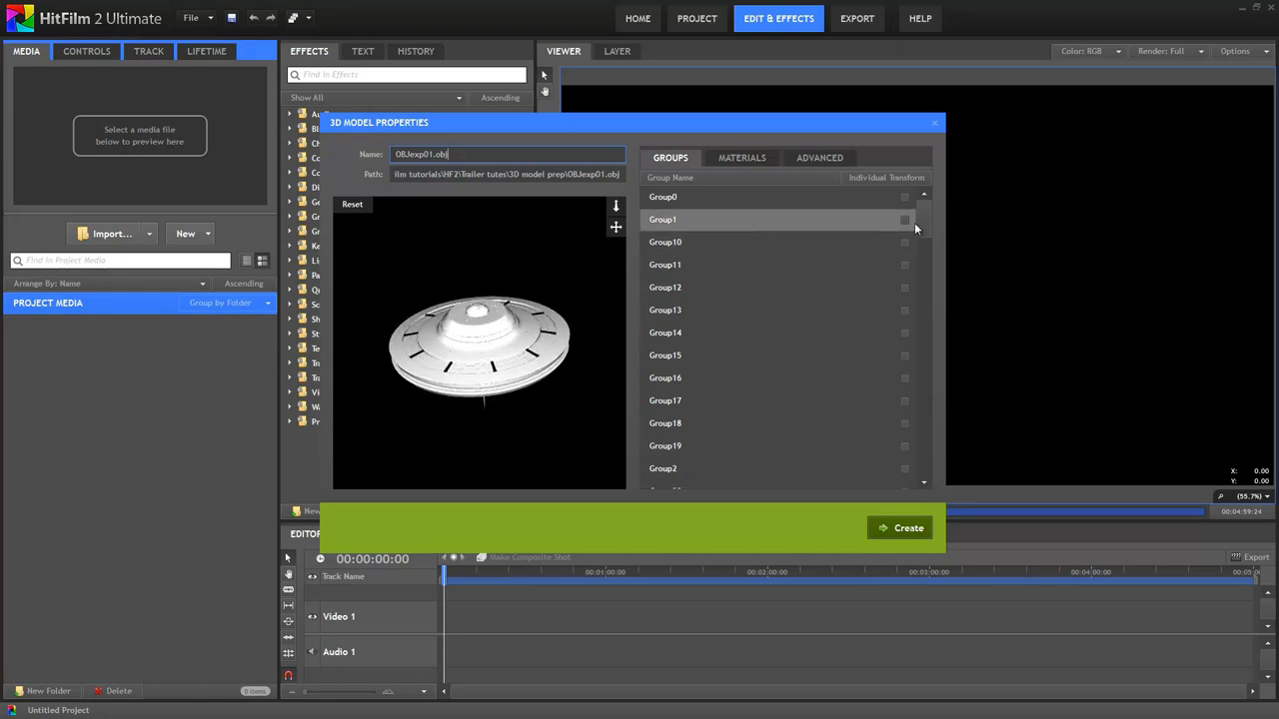
Step through the model groups in the preview to find Group55, the ring of lights.
left_click(731, 217)
left_click(728, 288)
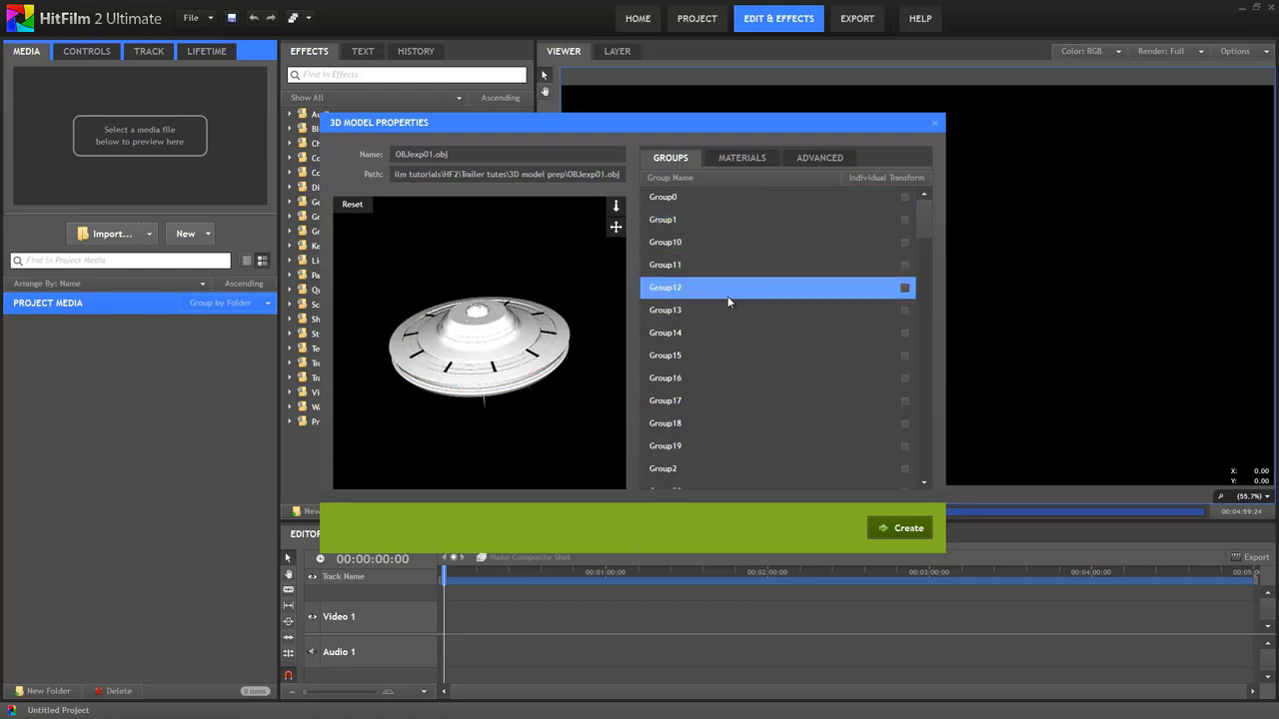
left_click(727, 311)
left_click(727, 355)
left_click(725, 400)
left_click(724, 423)
scroll(725, 431, "down", 5)
left_click(685, 358)
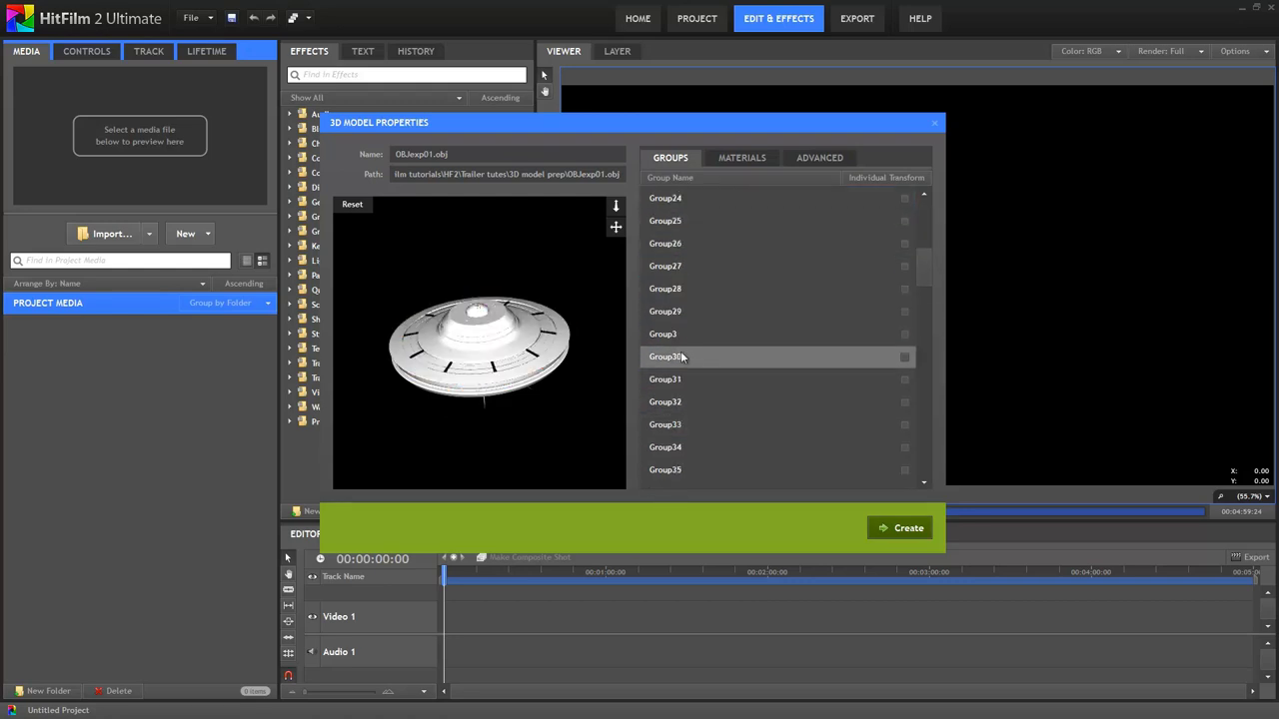
left_click(699, 444)
scroll(700, 440, "down", 3)
left_click(689, 417)
scroll(692, 420, "down", 5)
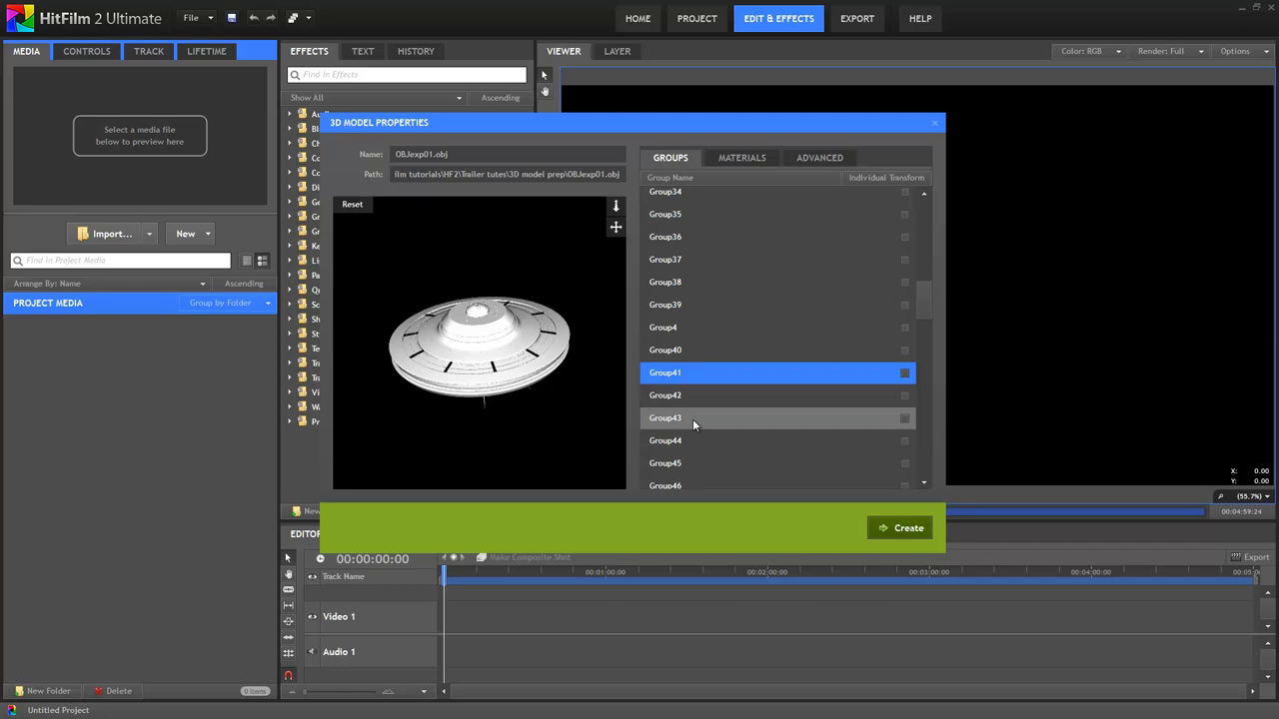
left_click(690, 381)
left_click(696, 415)
left_click(700, 440)
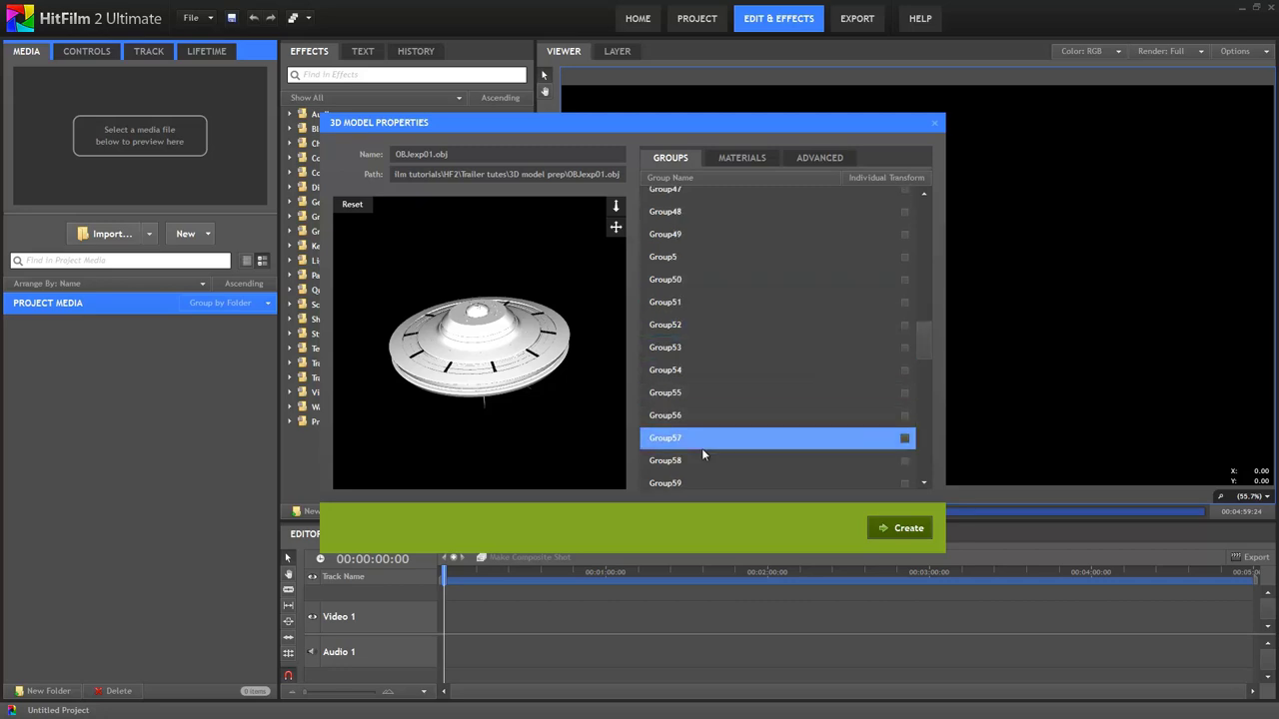
left_click(675, 396)
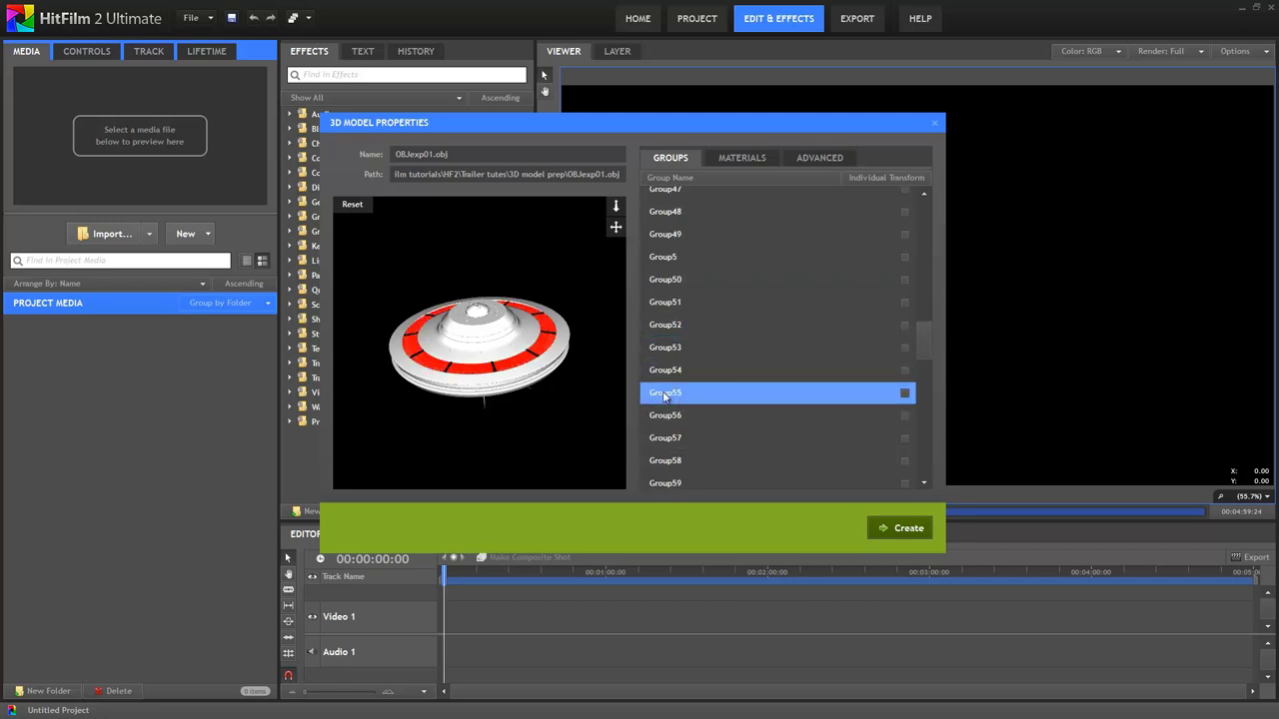
Examine the light ring and start renaming Group55 to Light ring.
left_click_drag(480, 390, 523, 371)
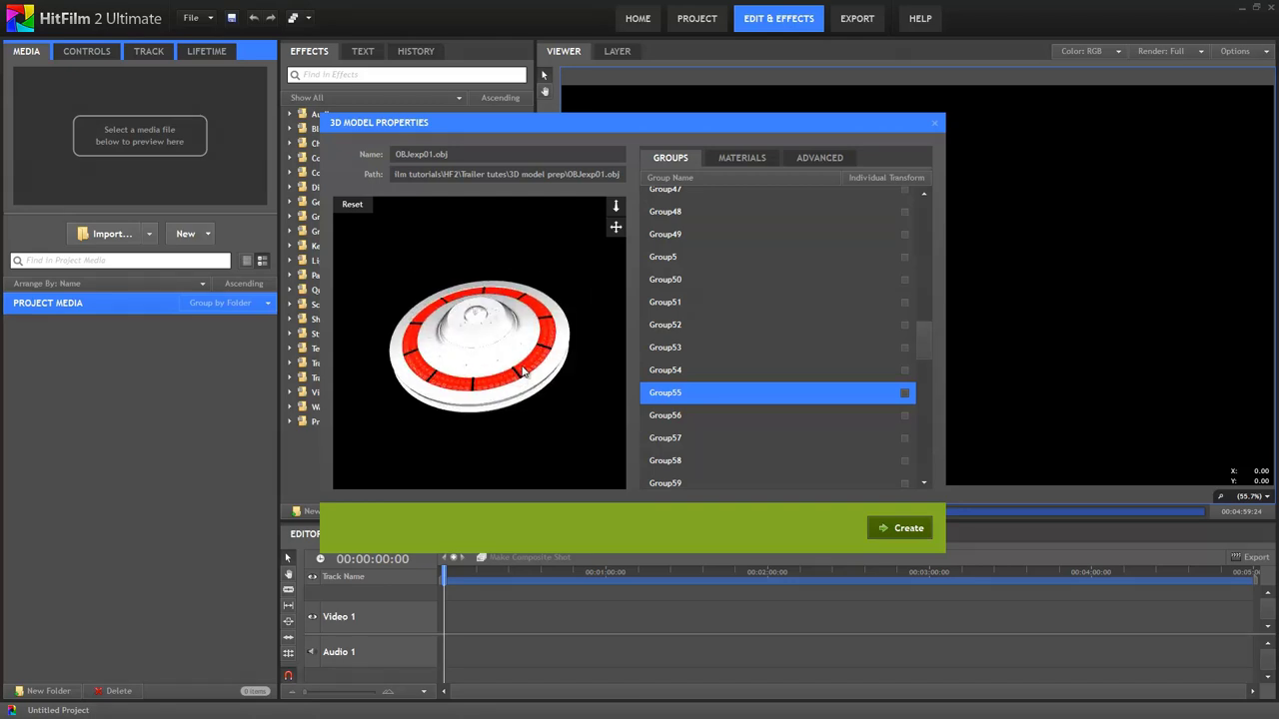
scroll(524, 371, "up", 3)
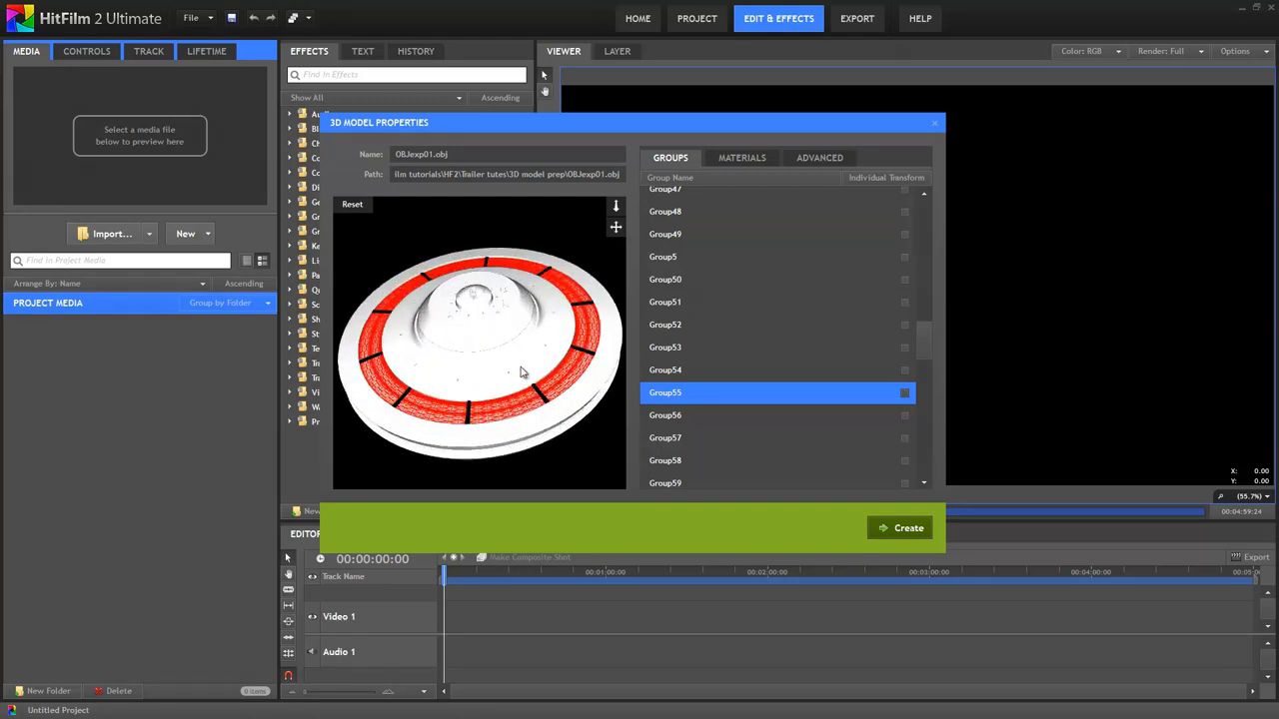
right_click(676, 395)
left_click(710, 401)
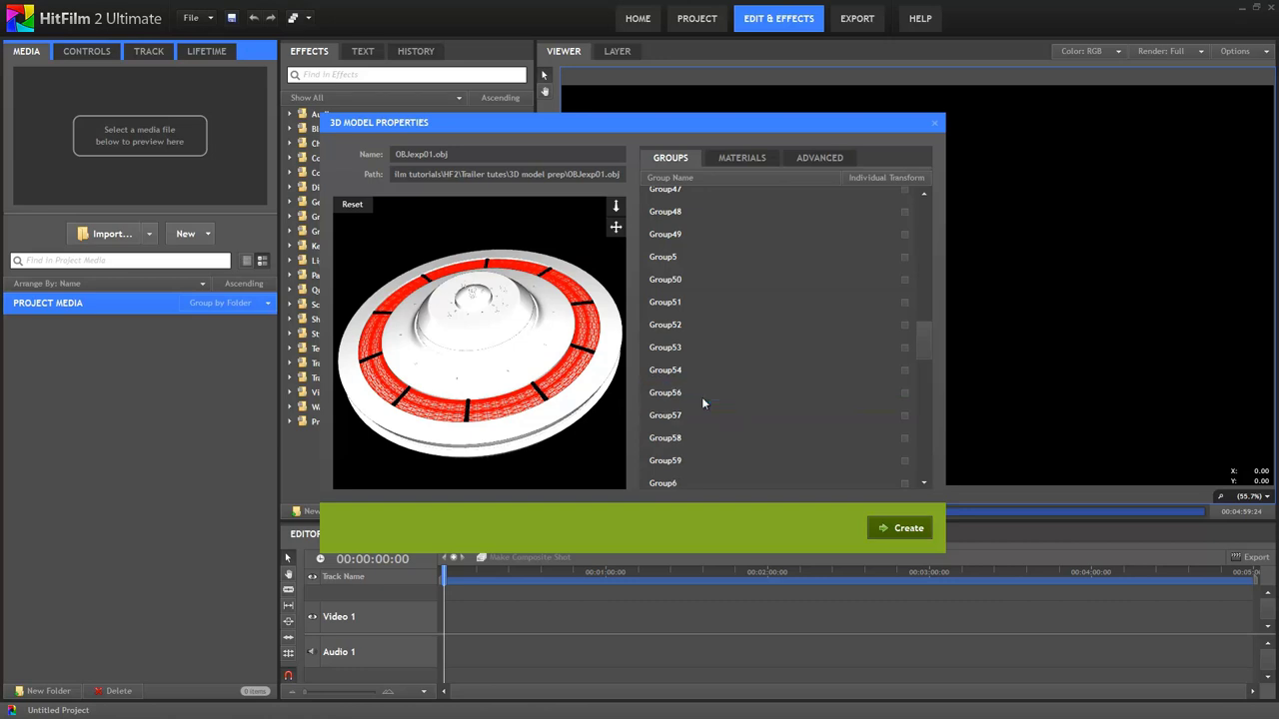
Give DefaultMaterial MIA_diffuse_ref_color-2k.jpg as diffuse texture and gloss-2k.jpg as specular texture.
left_click(758, 161)
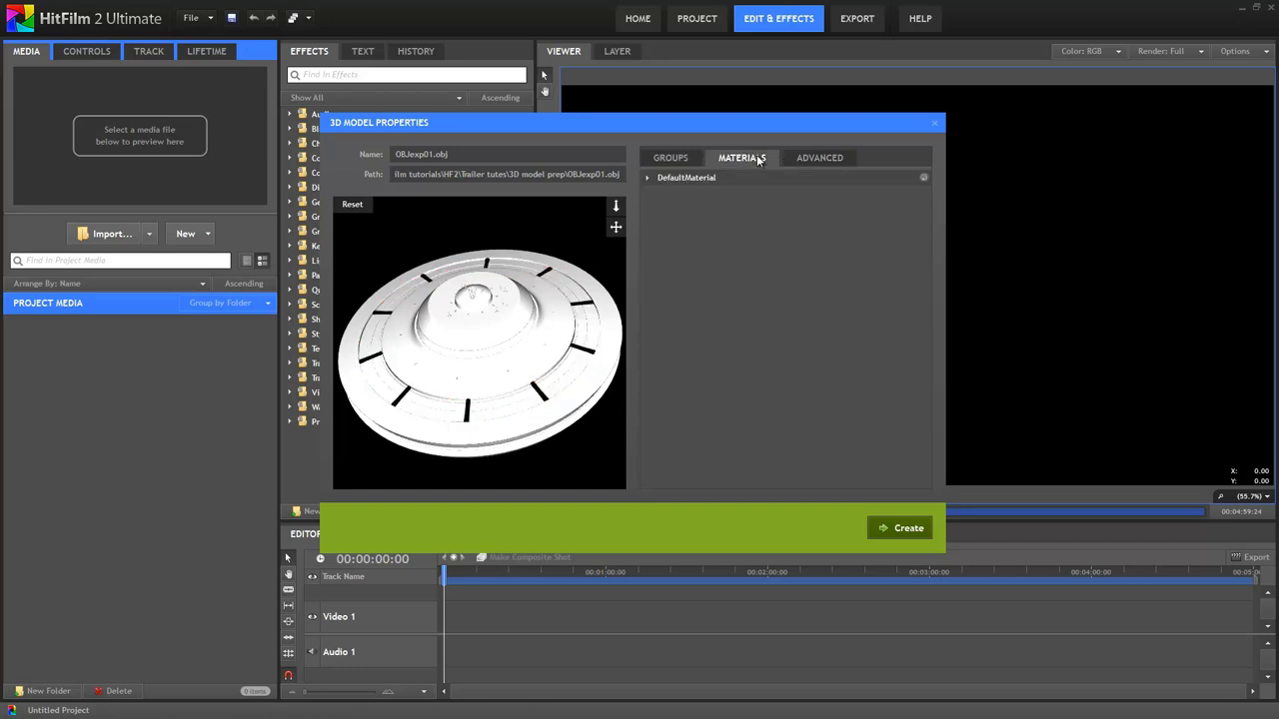
left_click(646, 177)
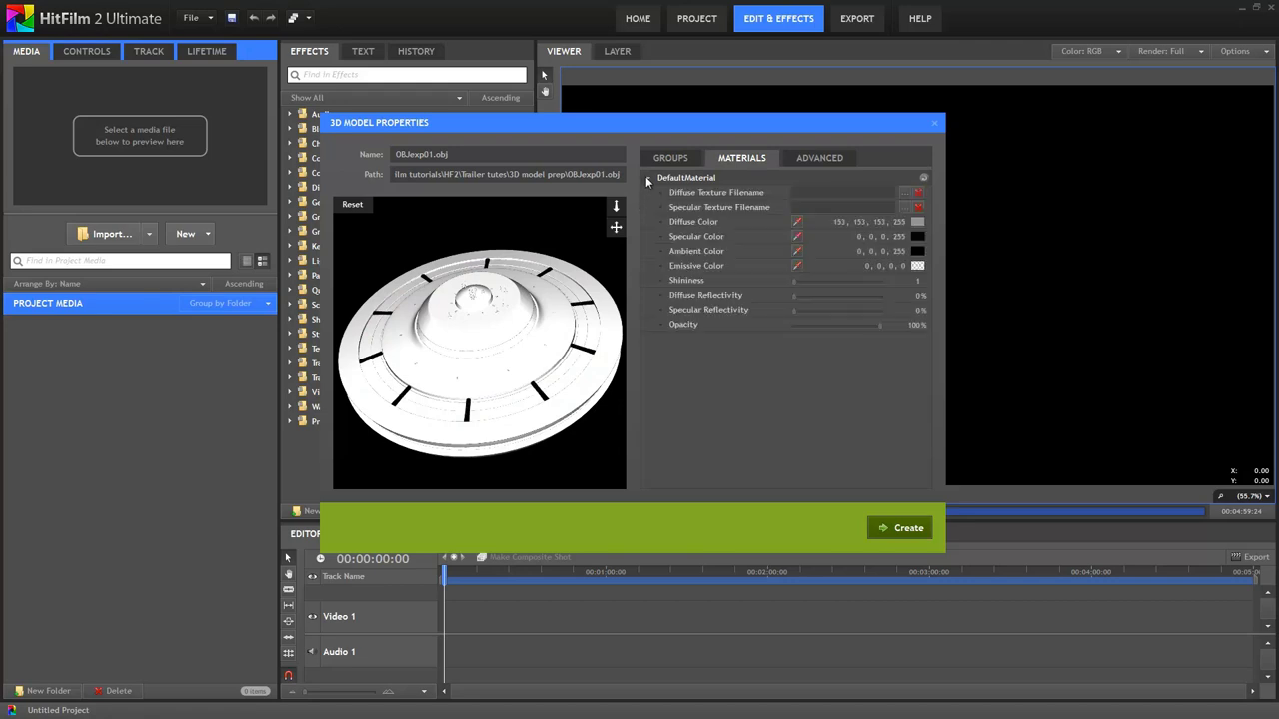
left_click(906, 198)
left_click(870, 229)
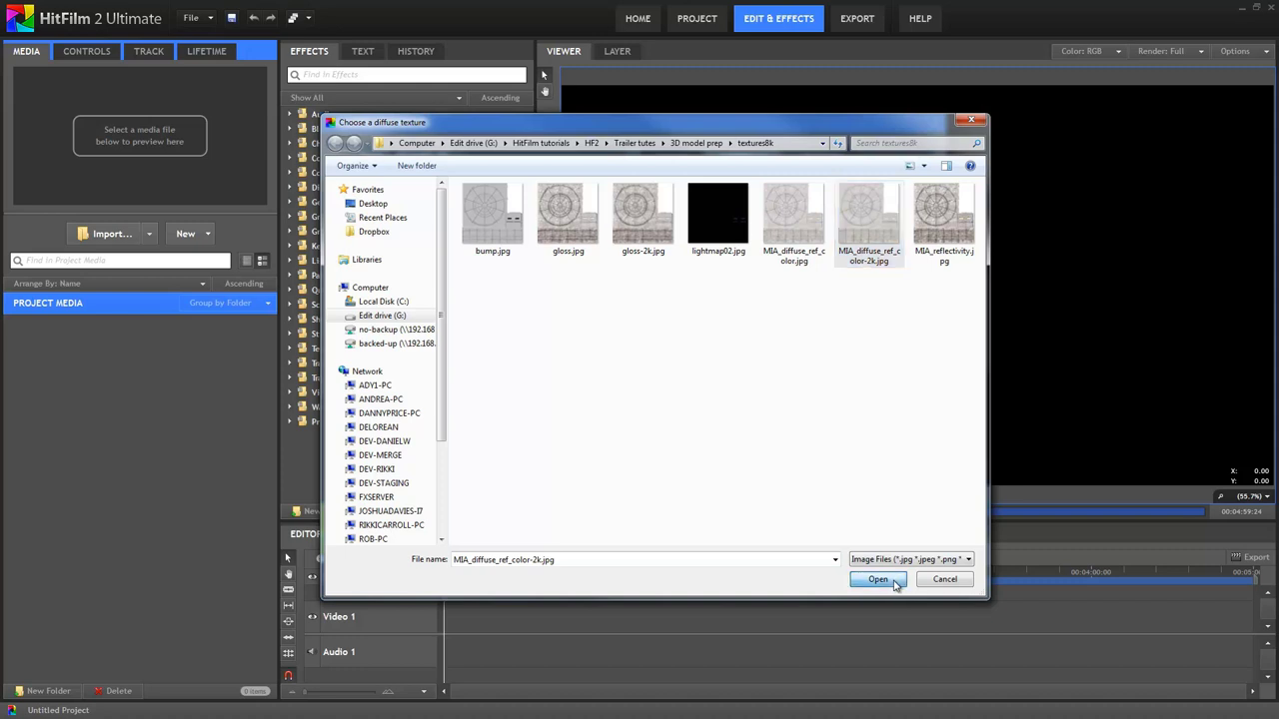
left_click(894, 581)
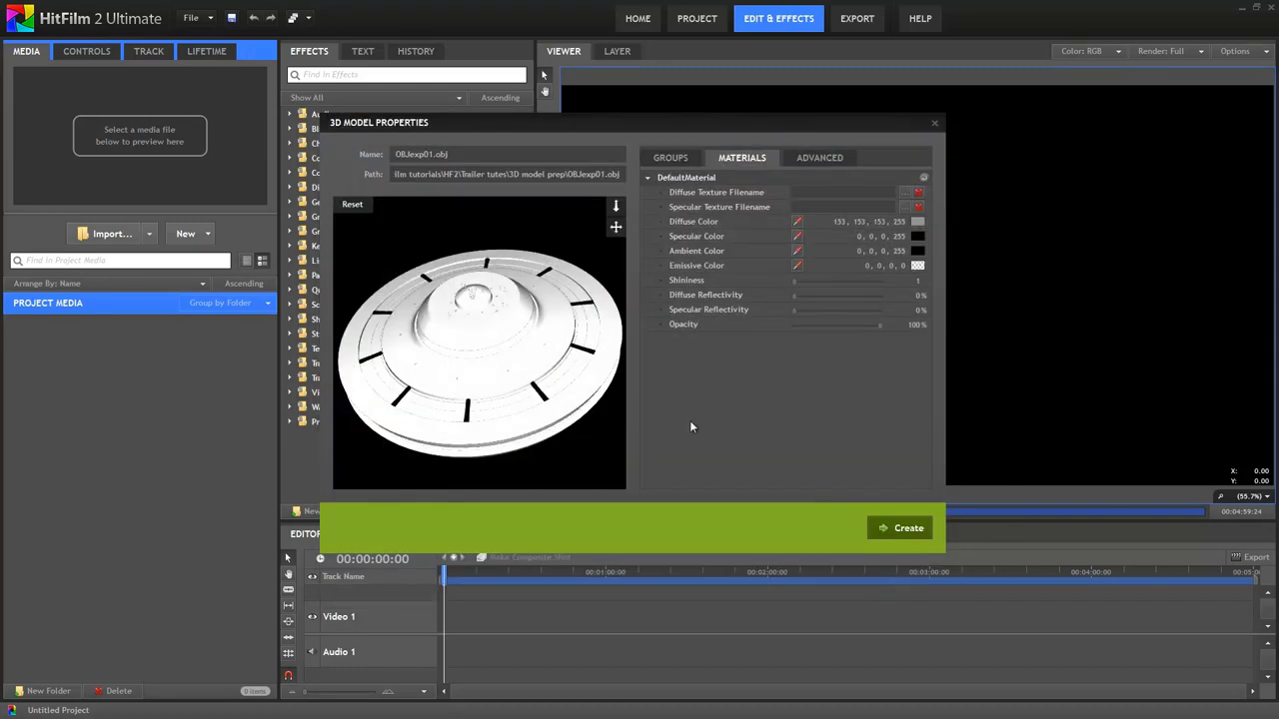
left_click(905, 208)
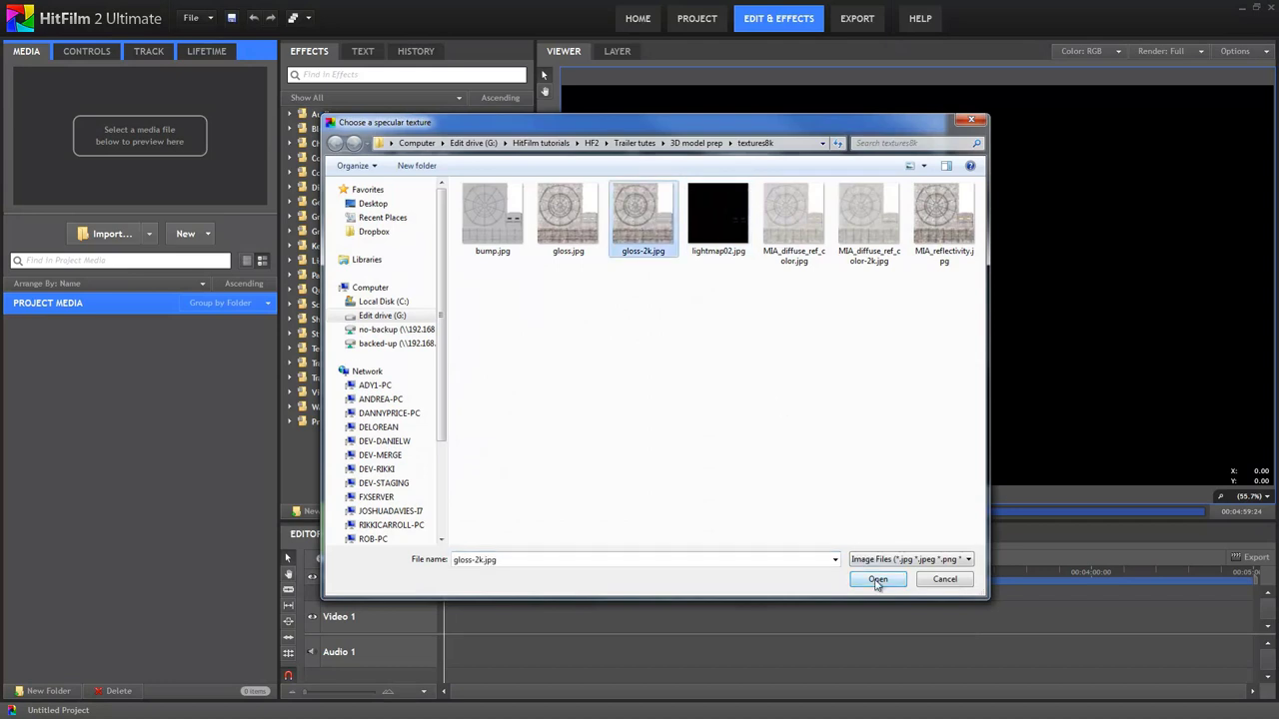
left_click(877, 580)
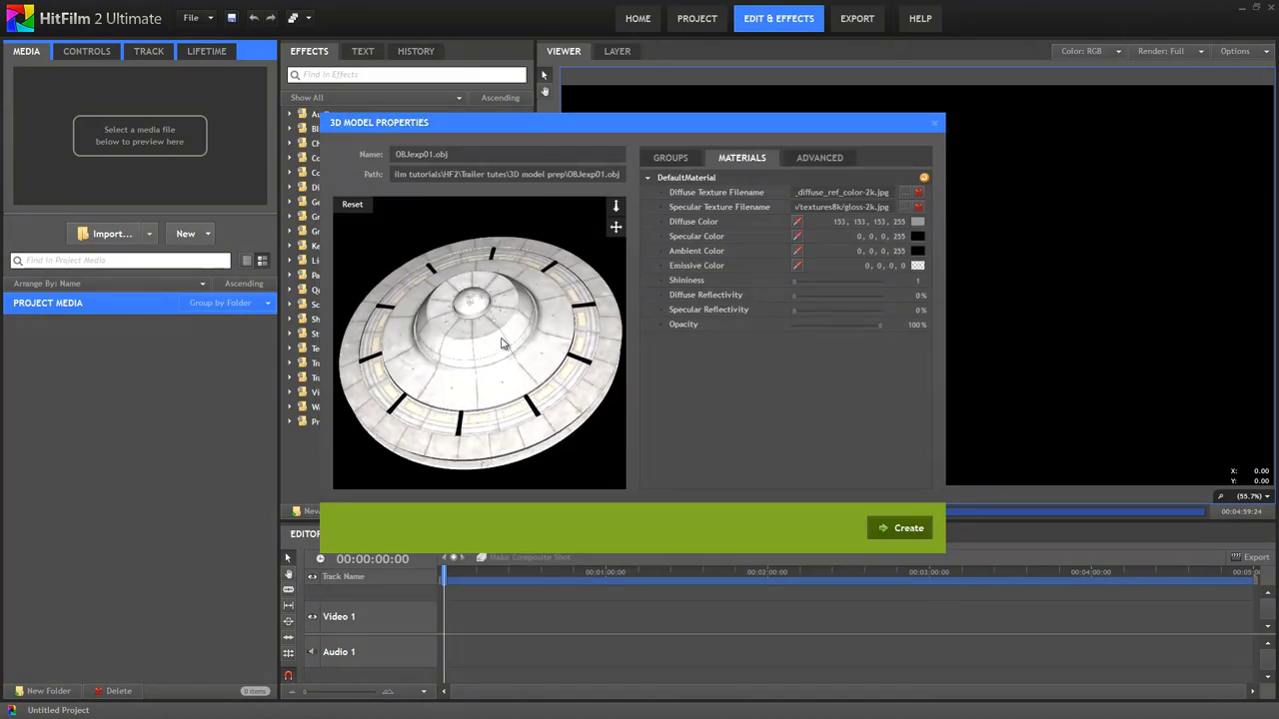
Set the diffuse colour to 91,77,76 and the specular colour to white.
left_click(917, 221)
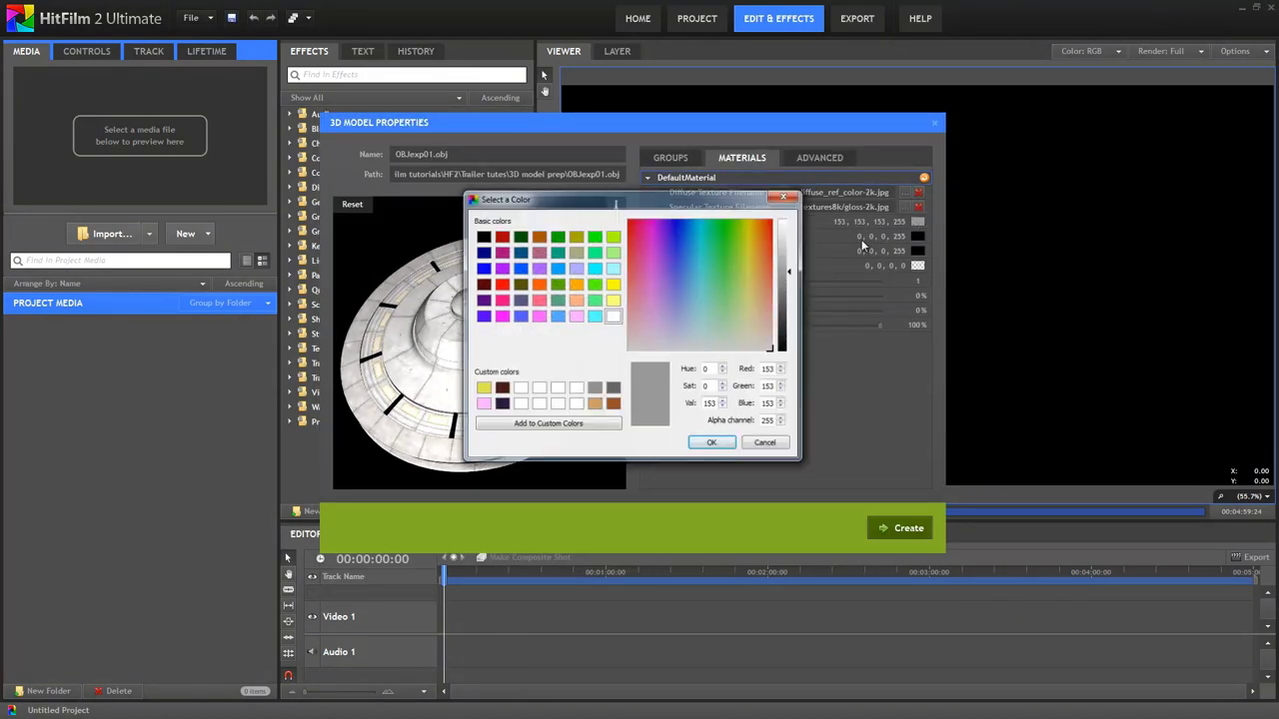
left_click(722, 452)
left_click(917, 237)
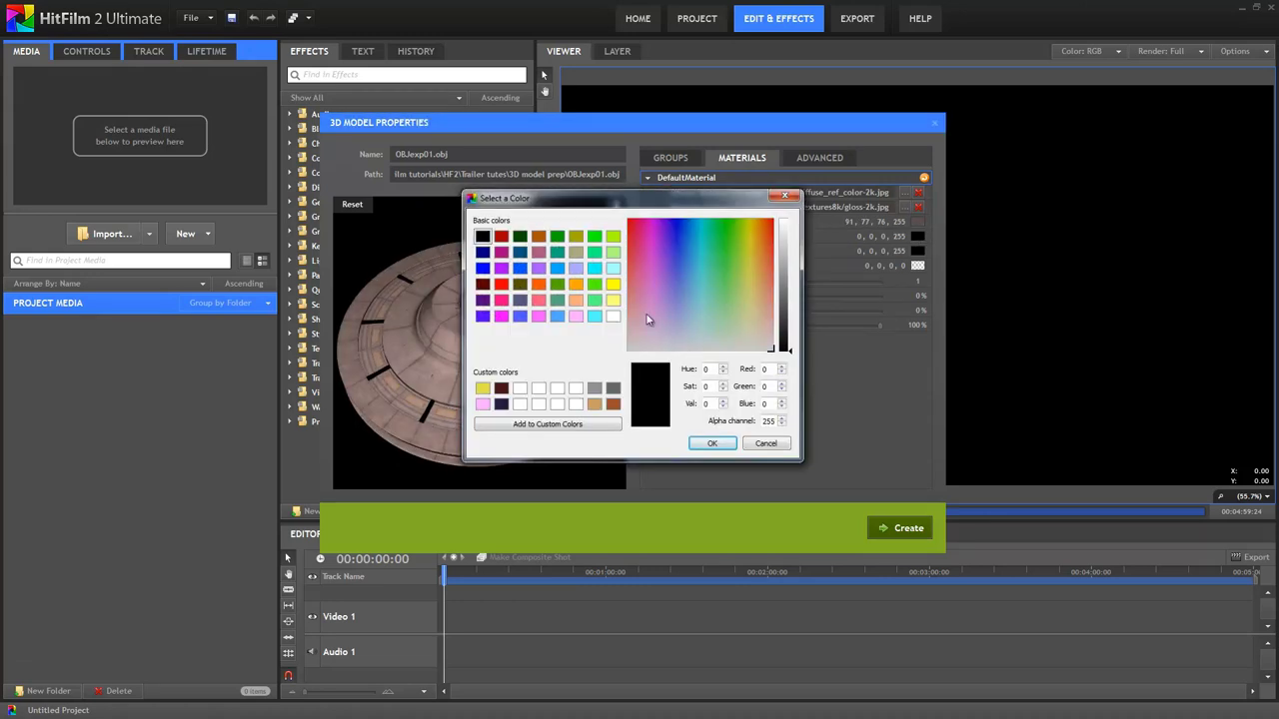
left_click(712, 442)
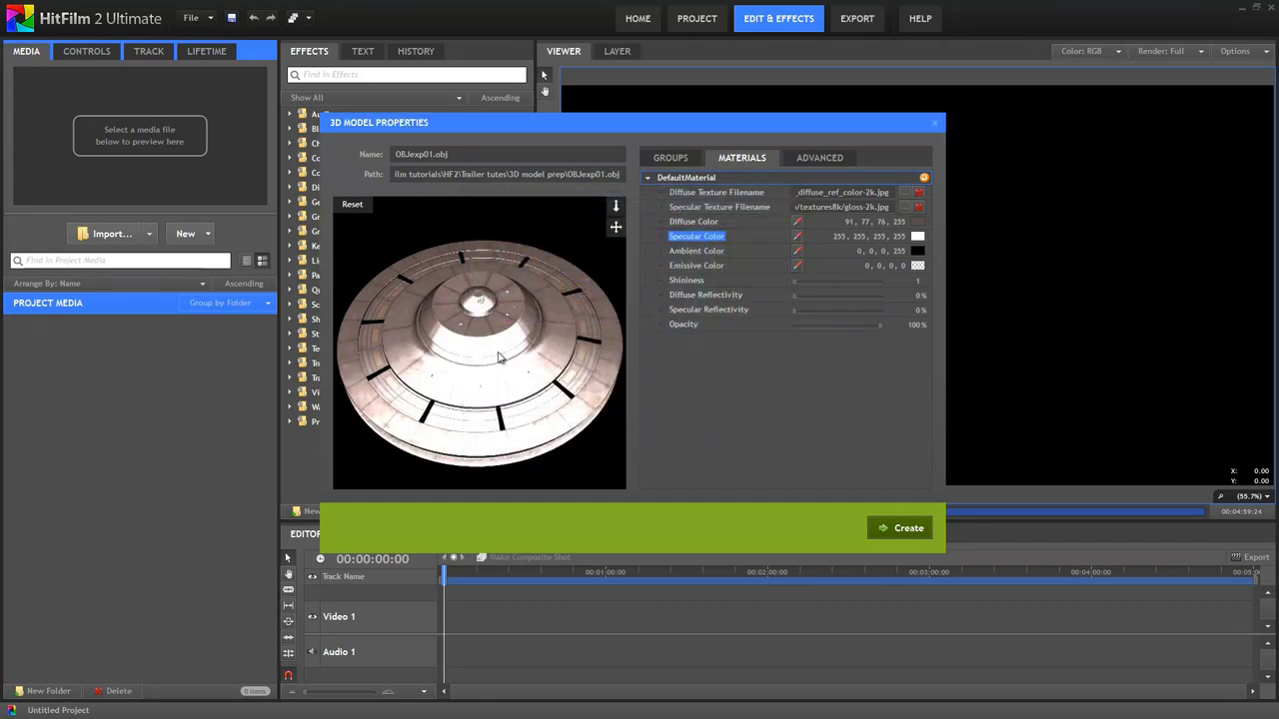
Raise shininess to 25 and increase reflectivity for a glossier surface.
left_click(920, 280)
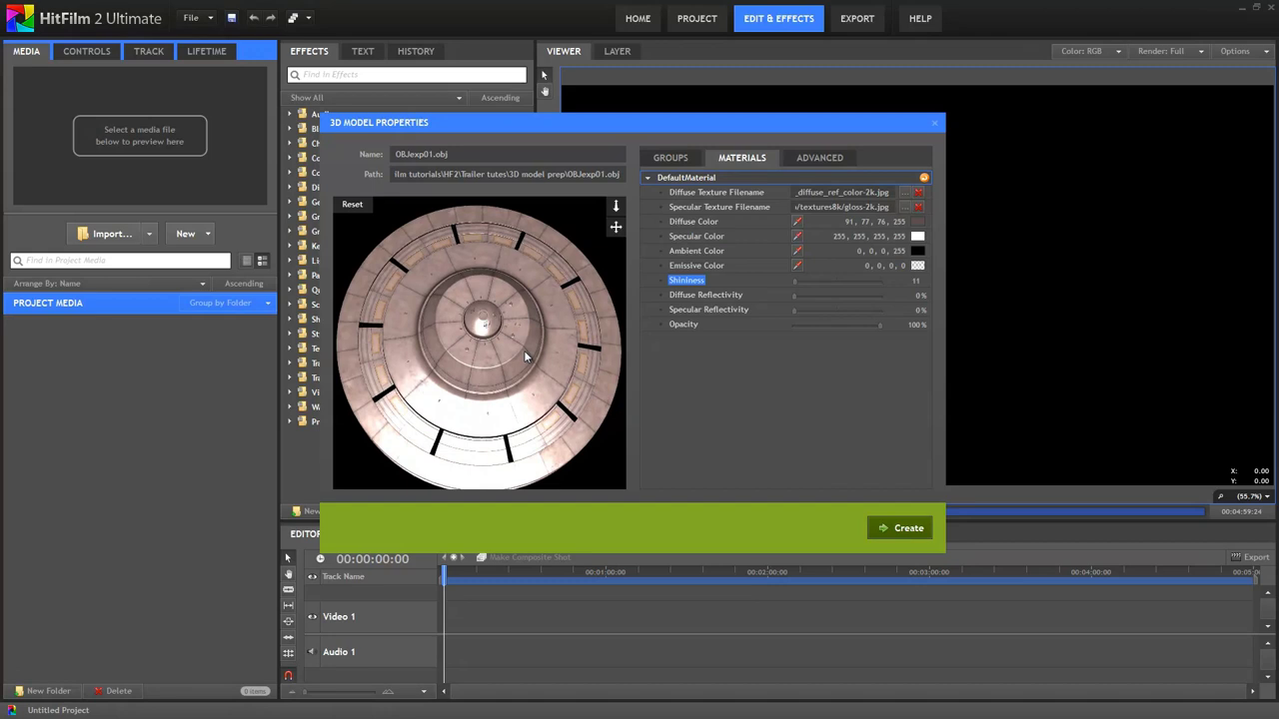
left_click_drag(913, 281, 920, 280)
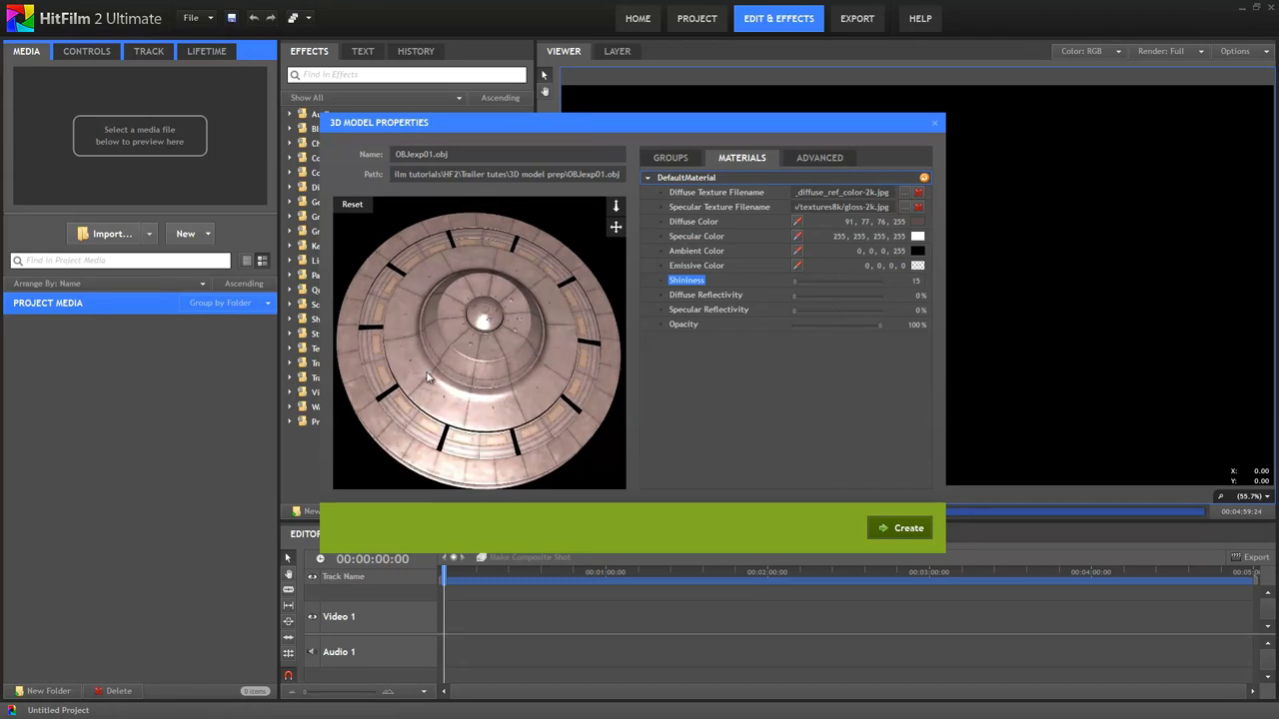
left_click_drag(427, 377, 451, 402)
left_click_drag(919, 280, 909, 303)
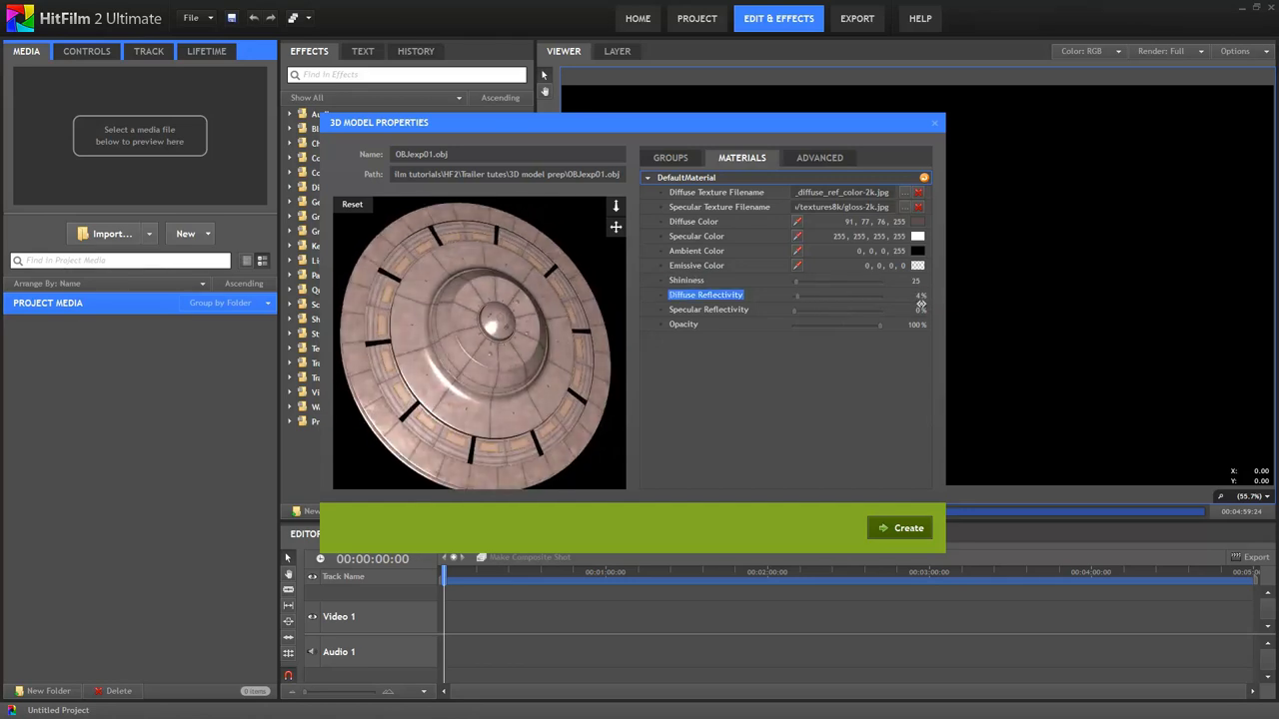
left_click_drag(917, 309, 927, 310)
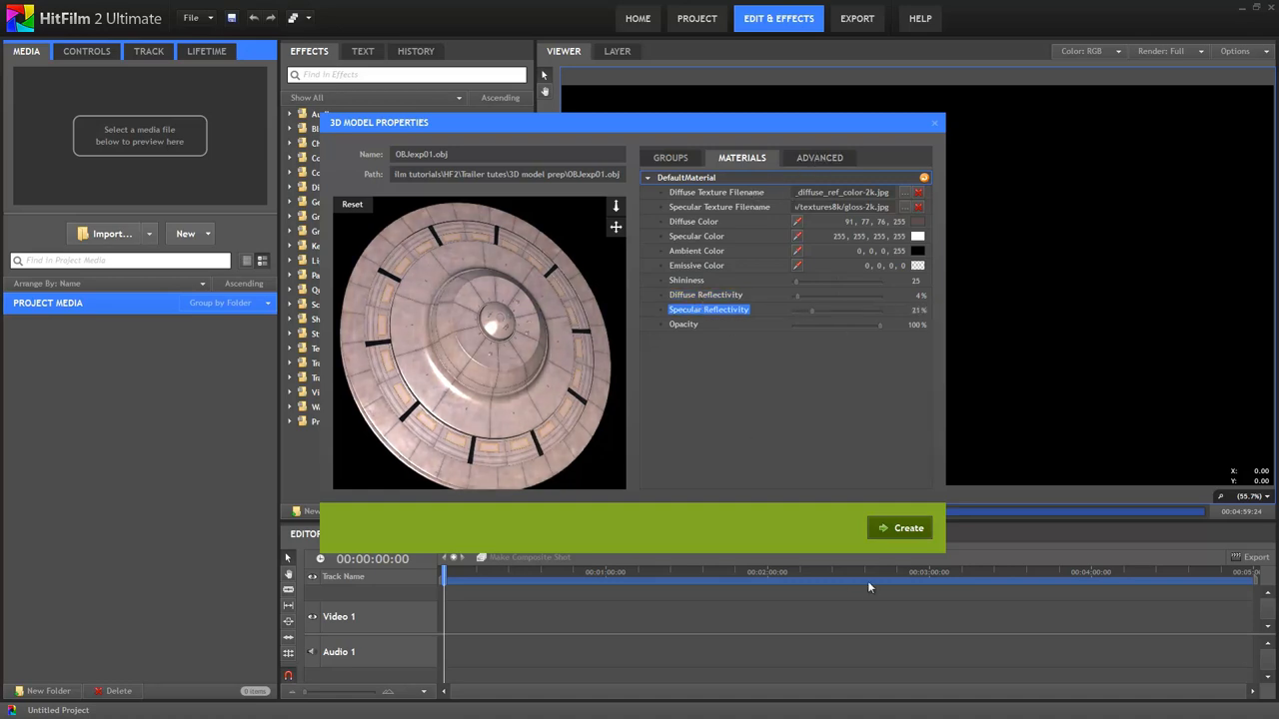
Create the model in the project and rename it UFO body.
left_click(904, 529)
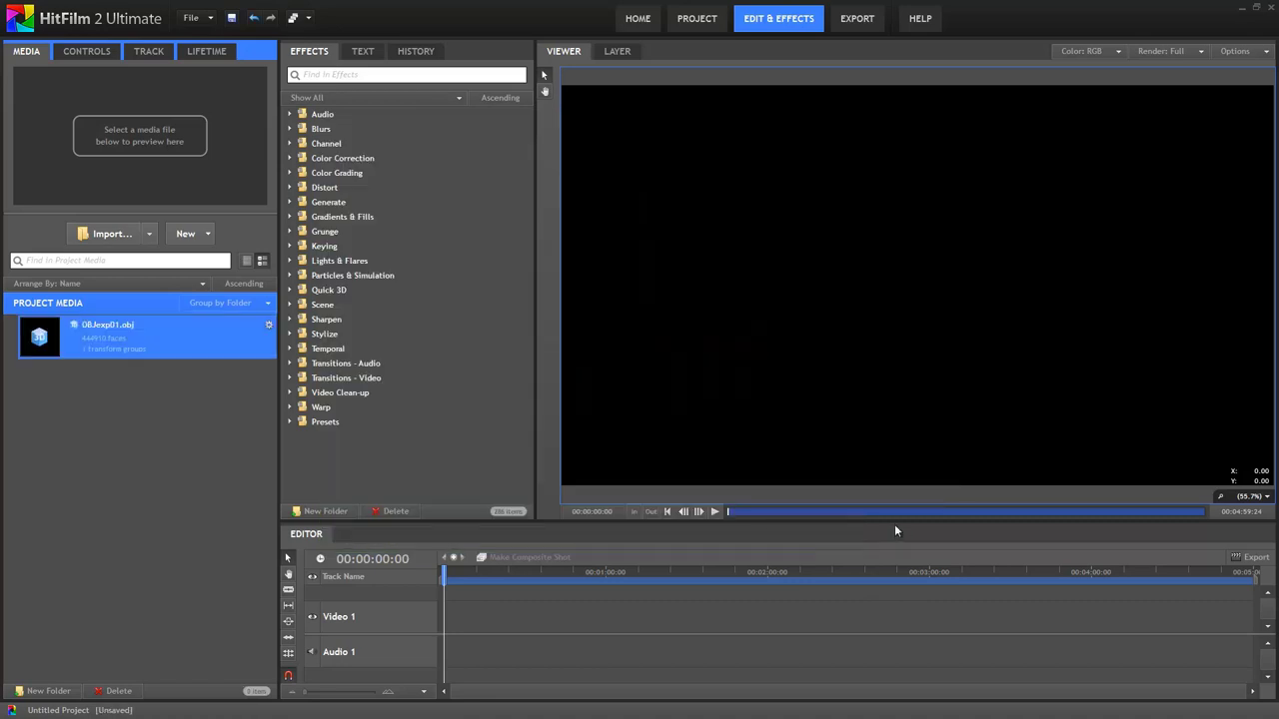
key("F2")
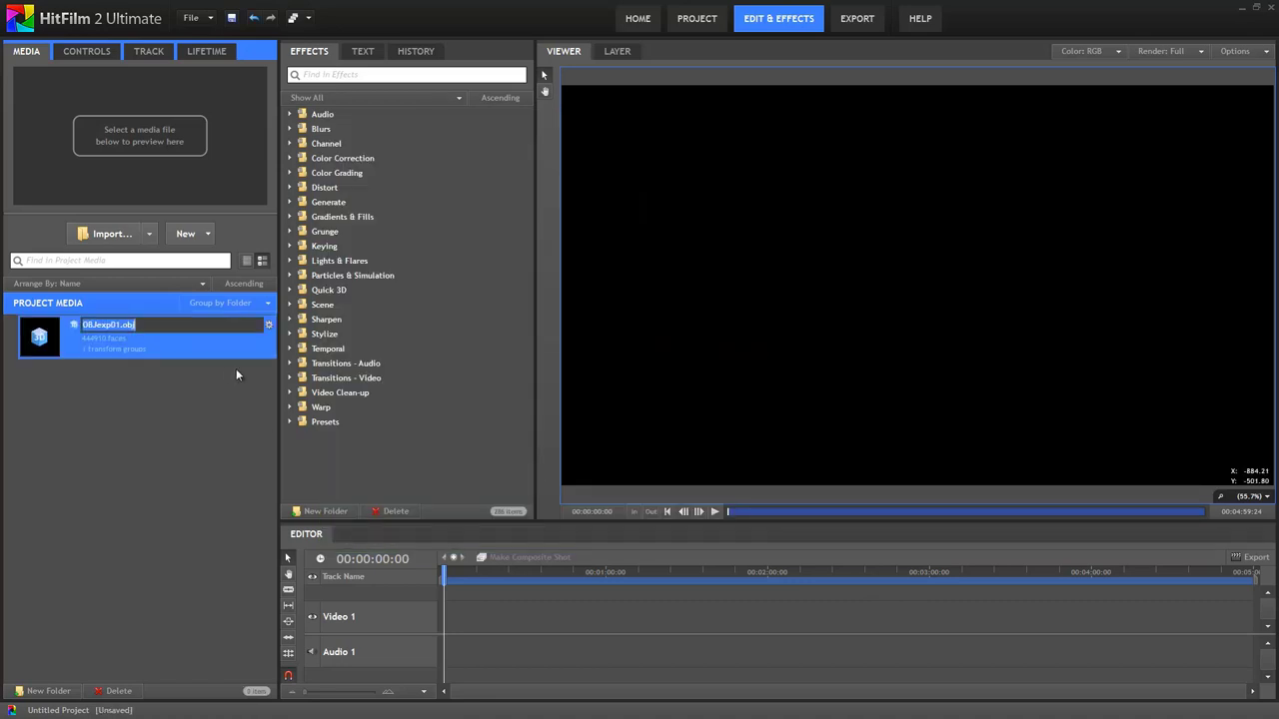
type("UFO body")
key("Return")
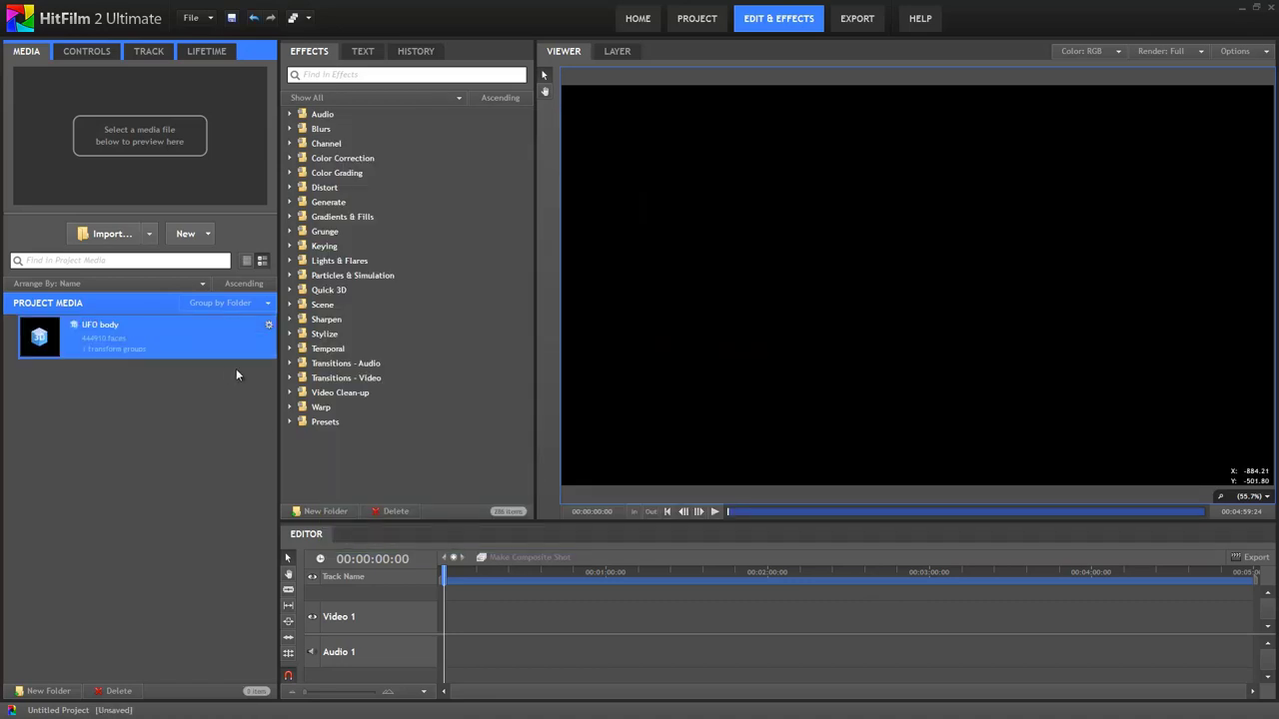
Duplicate UFO body and name the copy UFO lights.
right_click(180, 351)
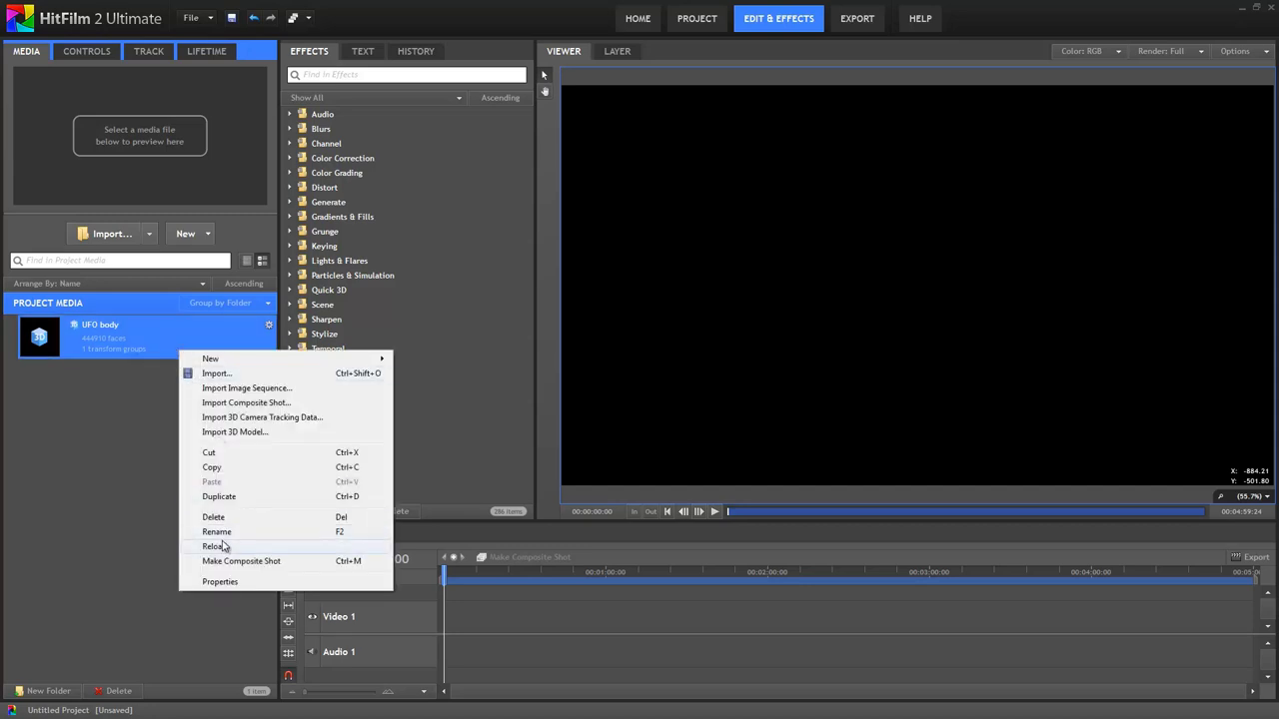
left_click(221, 499)
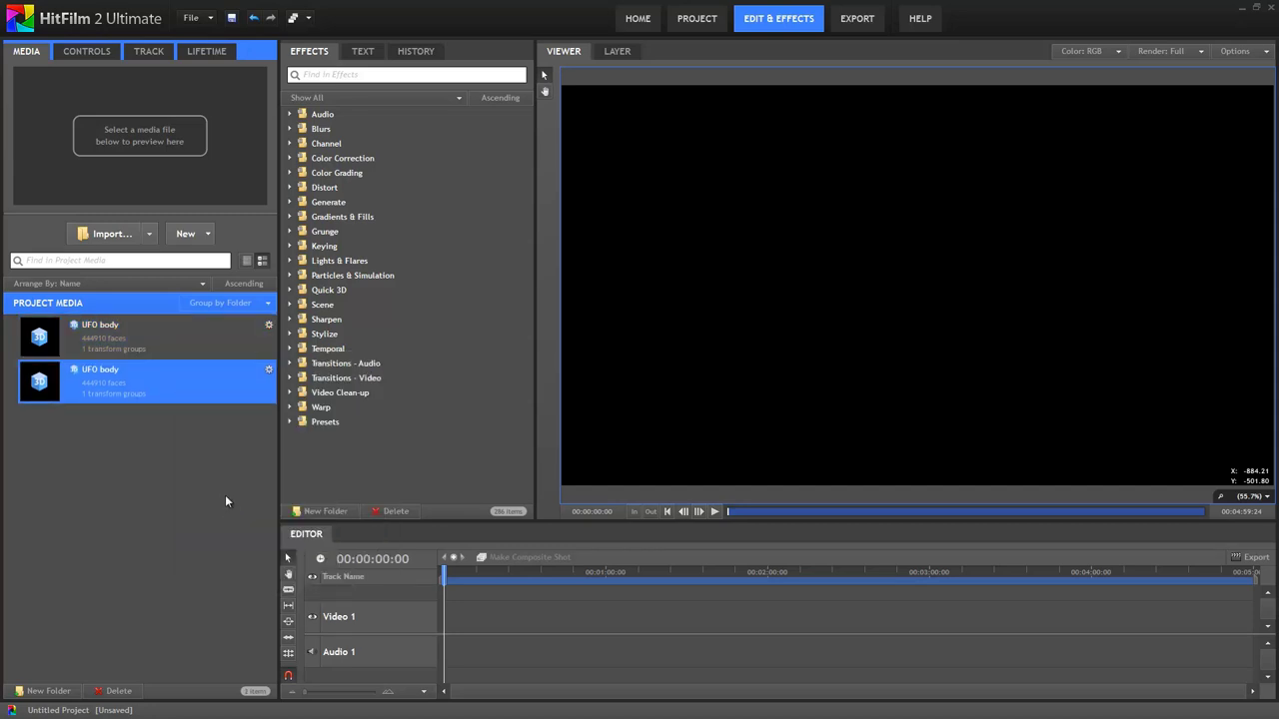
key("F2")
type("UFO ")
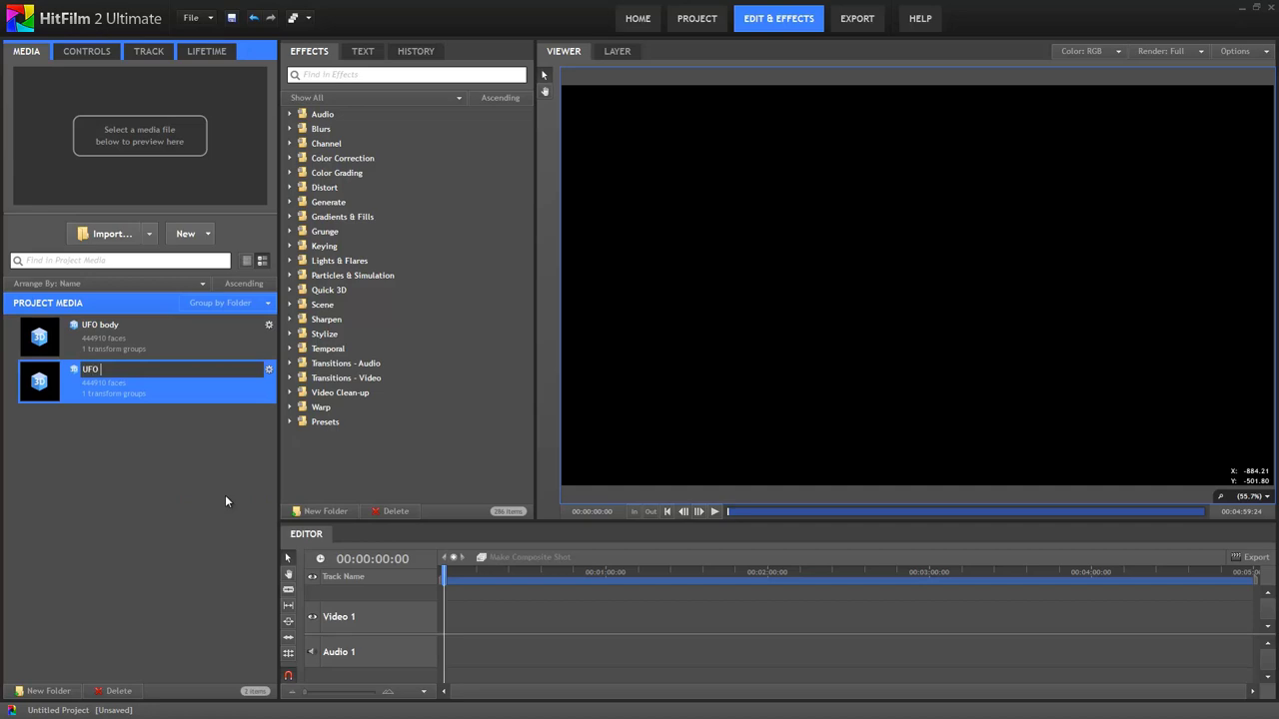
type("lights")
key("Return")
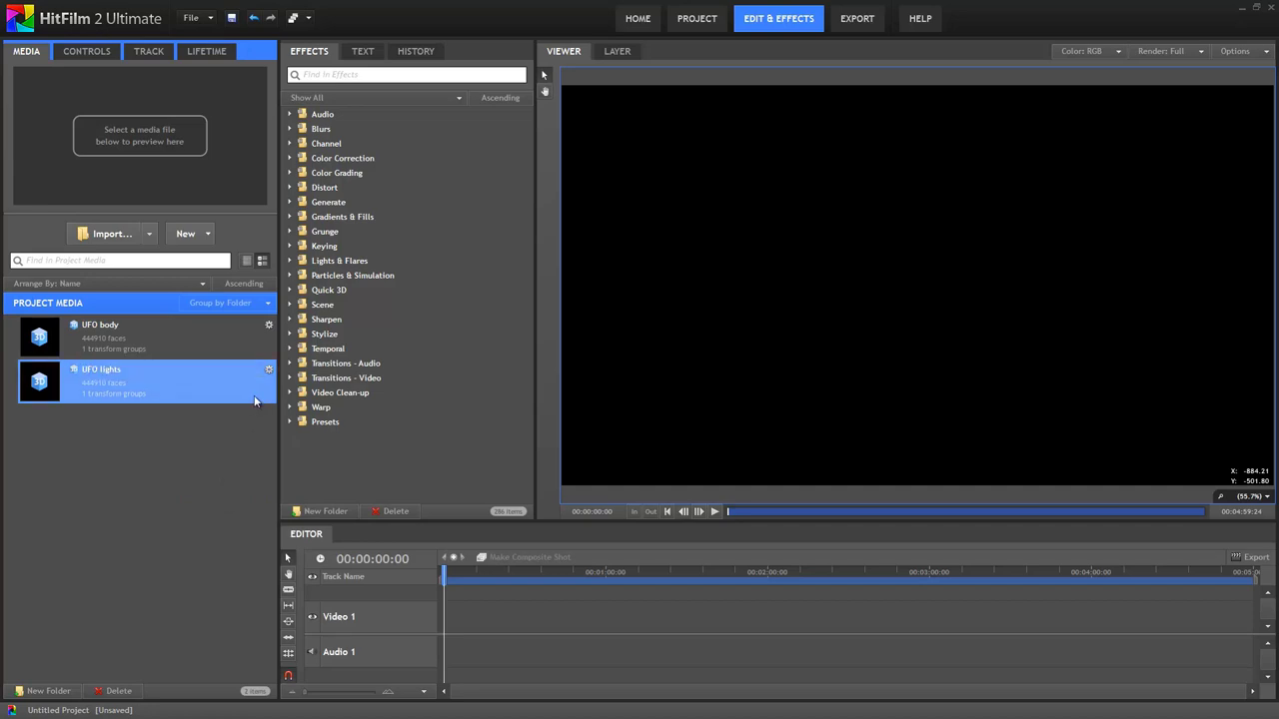
Replace the UFO lights DefaultMaterial diffuse texture with lightmap02.jpg.
left_click(268, 371)
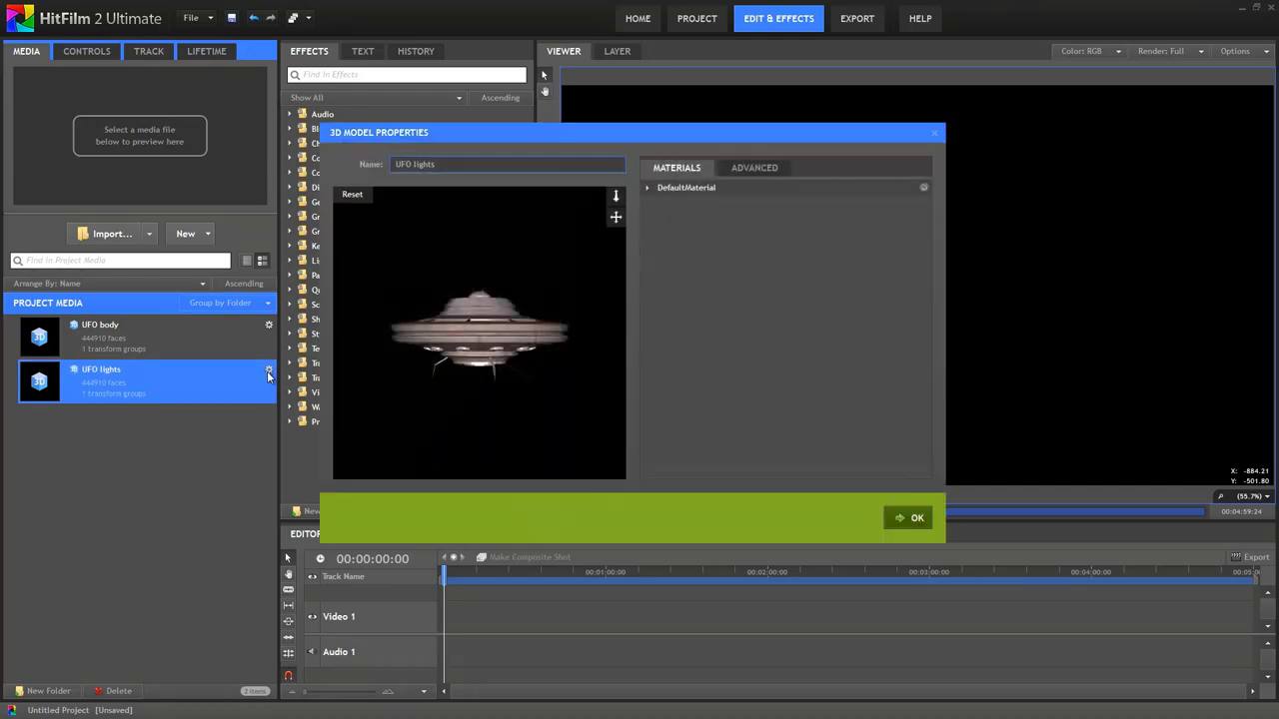
left_click_drag(437, 349, 505, 410)
left_click(647, 188)
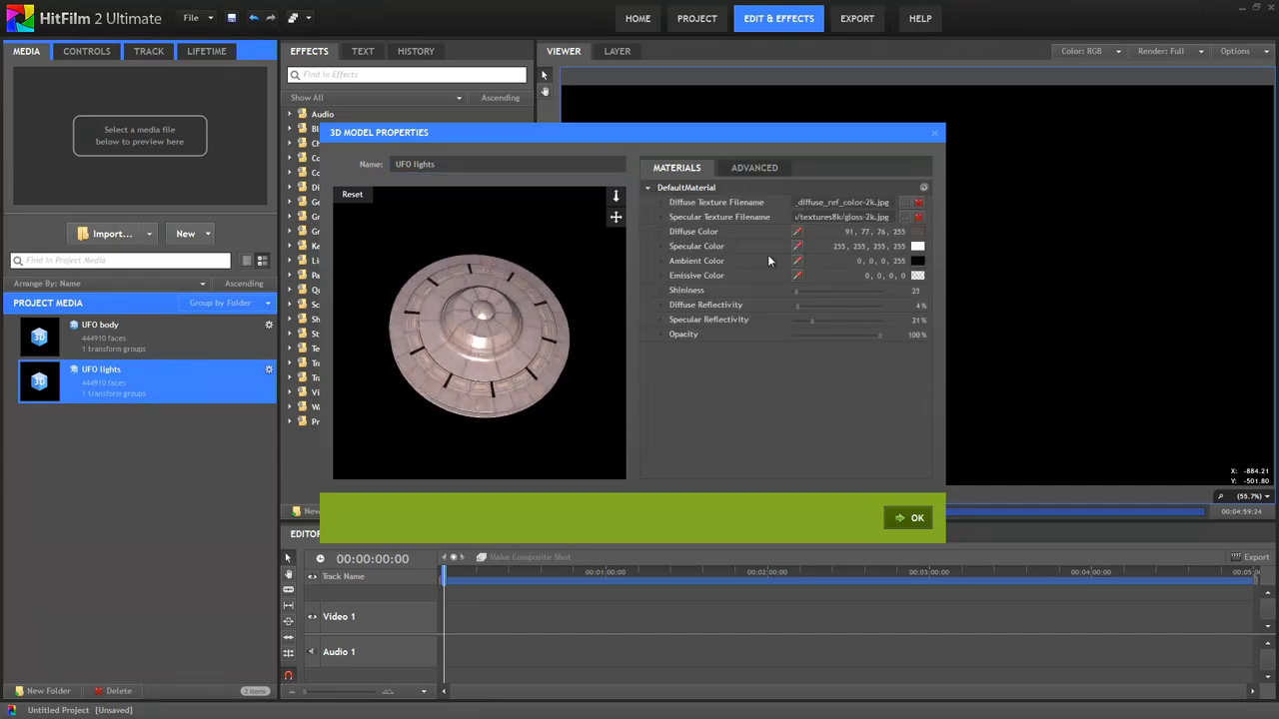
left_click(918, 202)
left_click_drag(515, 368, 505, 310)
left_click(904, 203)
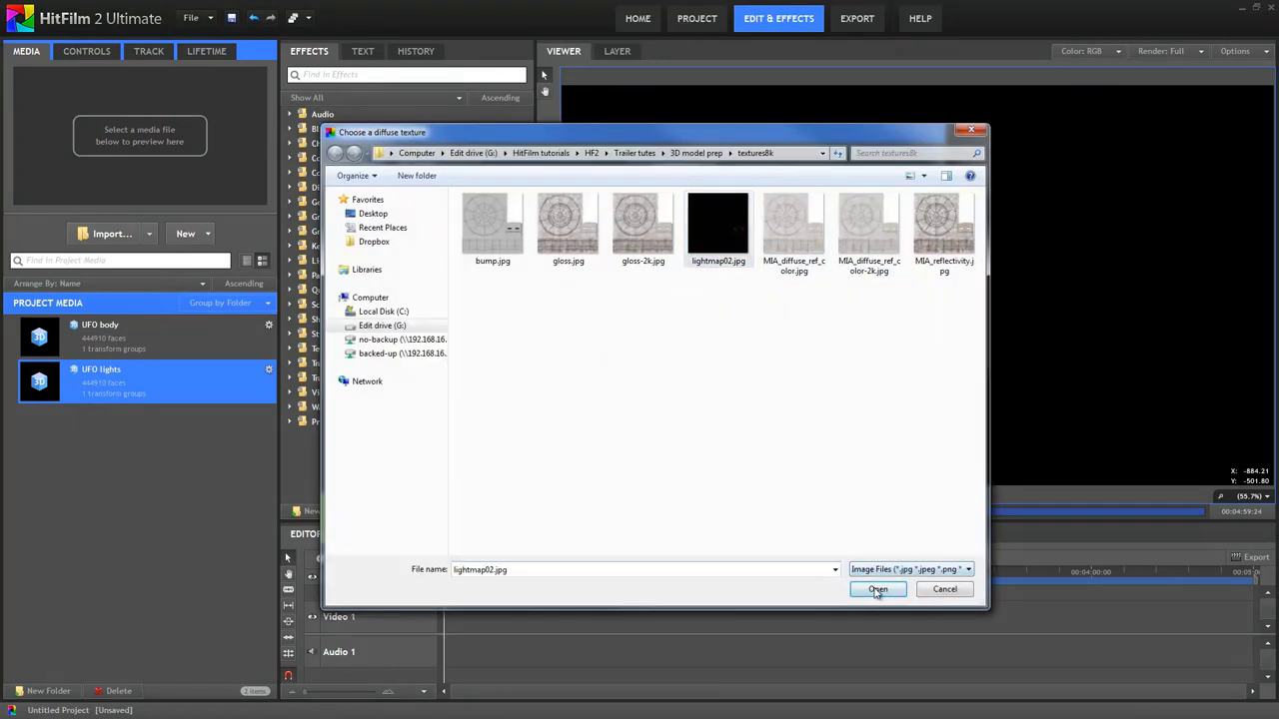
left_click(877, 589)
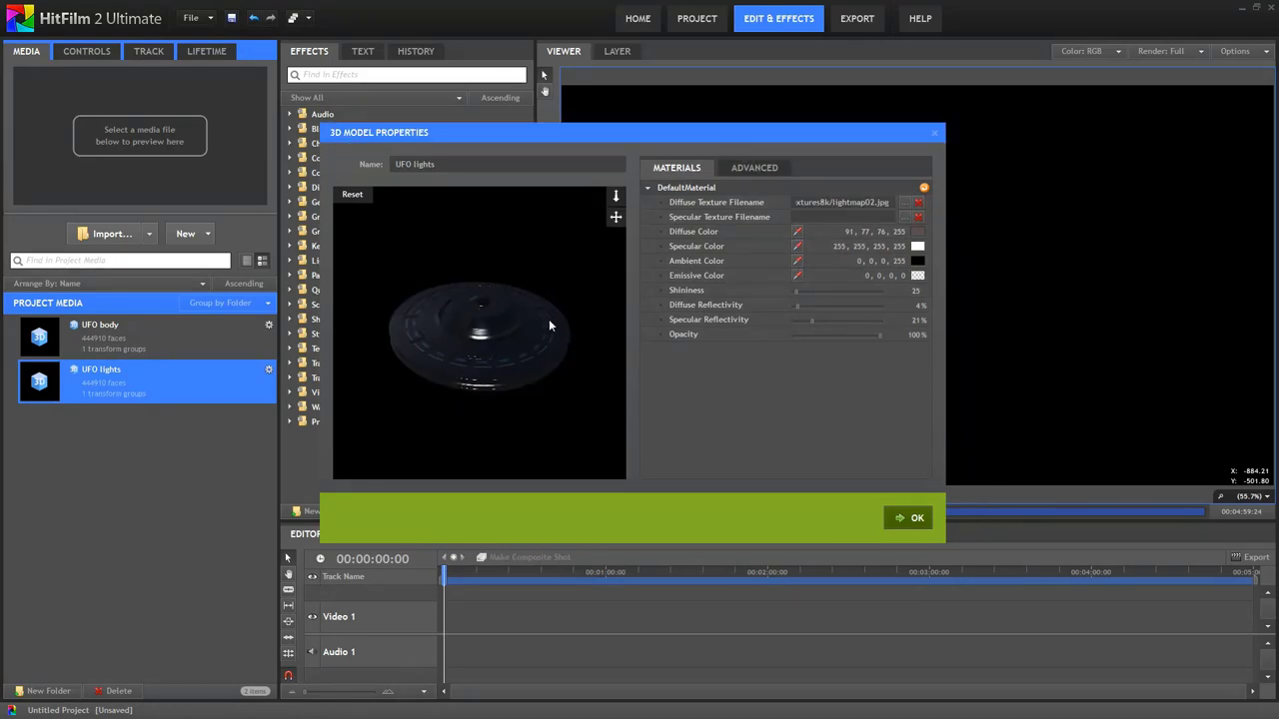
left_click_drag(536, 341, 482, 350)
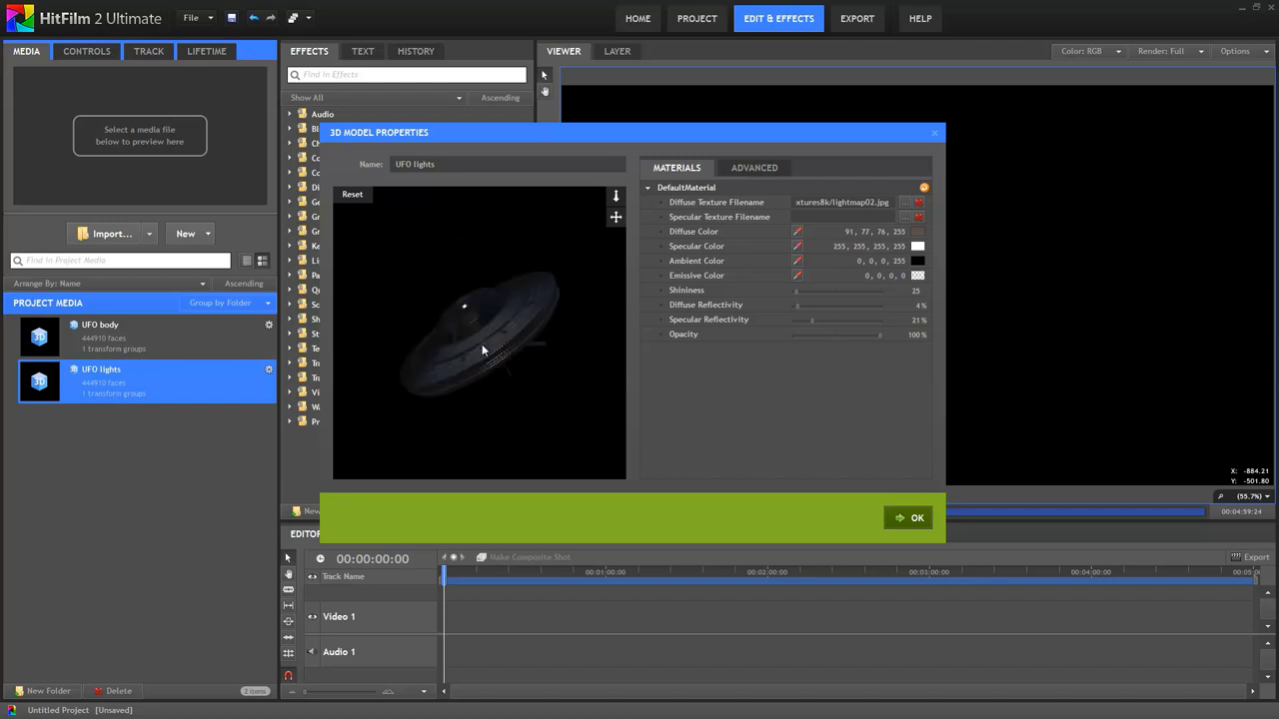
Set the diffuse colour to white and the specular colour to black with alpha 0.
left_click(919, 232)
left_click(613, 316)
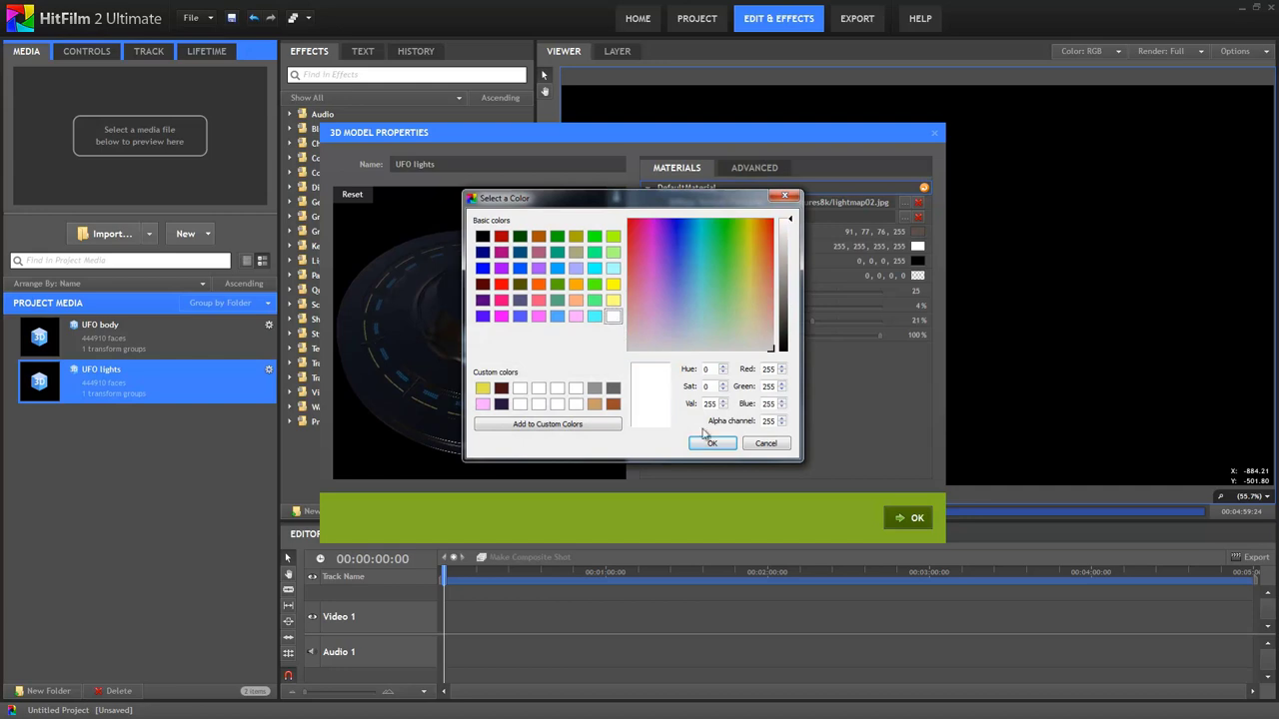
left_click(712, 444)
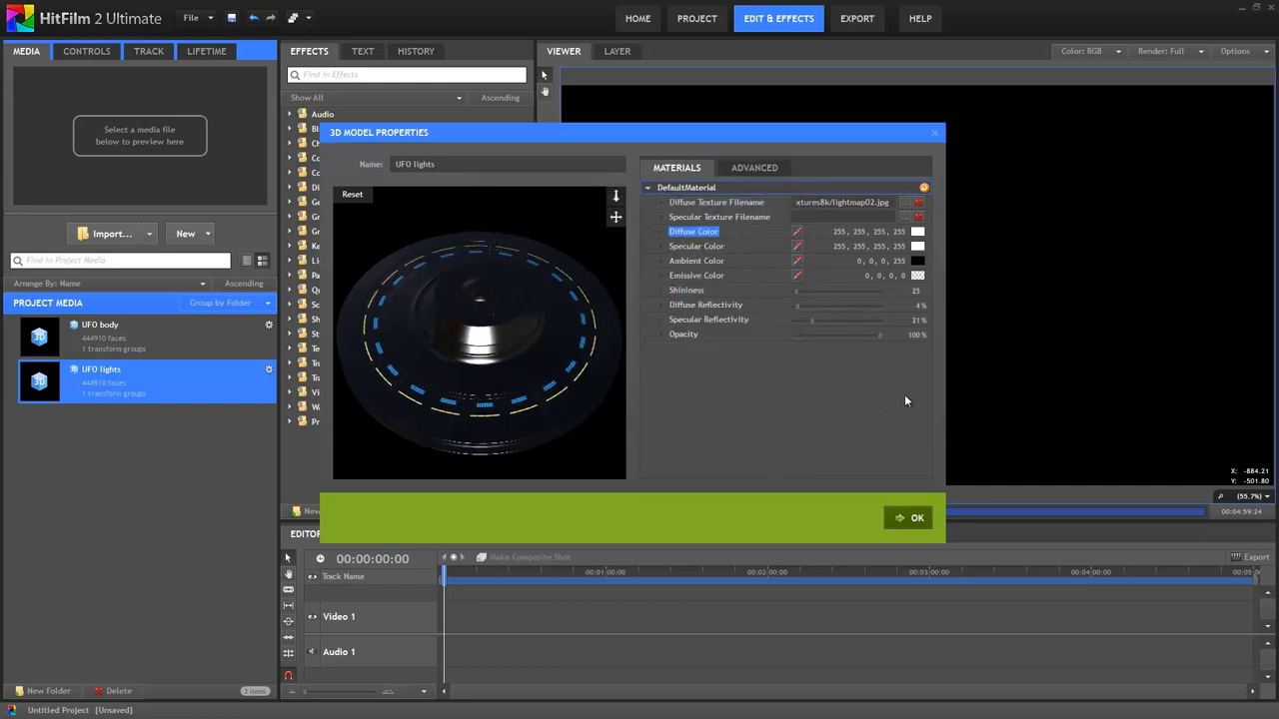
left_click_drag(605, 353, 569, 413)
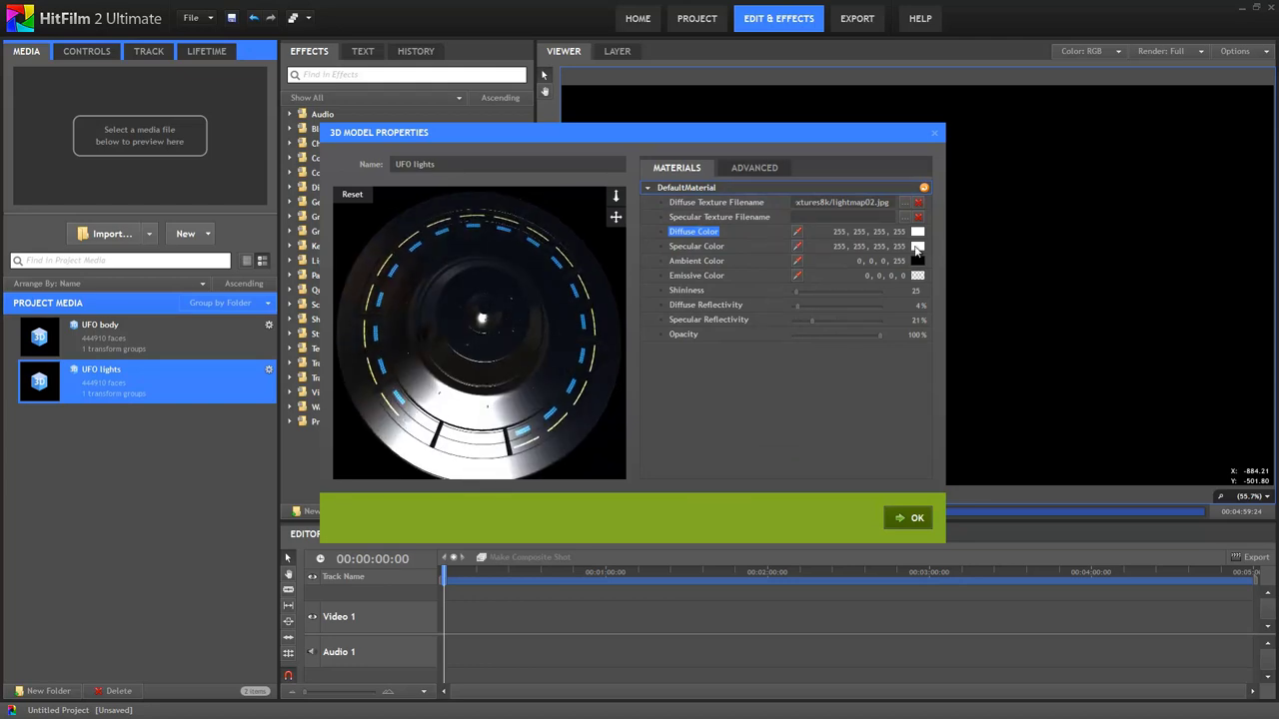
left_click(916, 248)
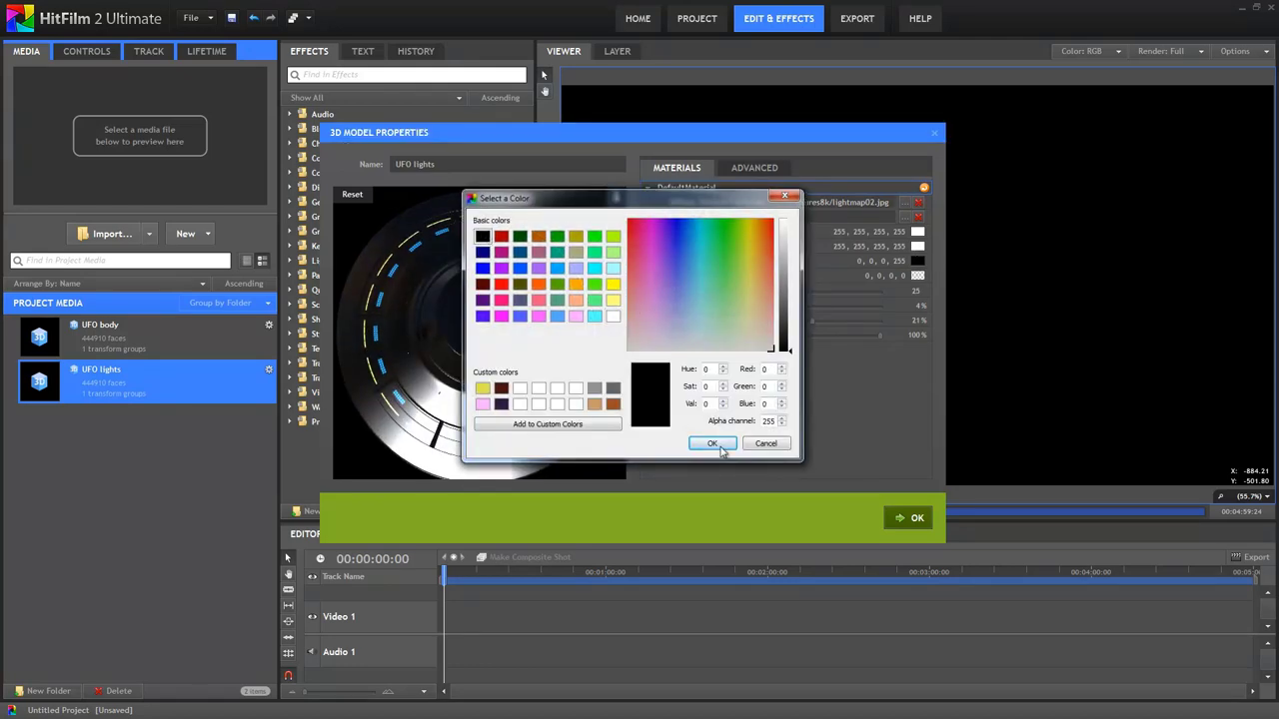
left_click(721, 443)
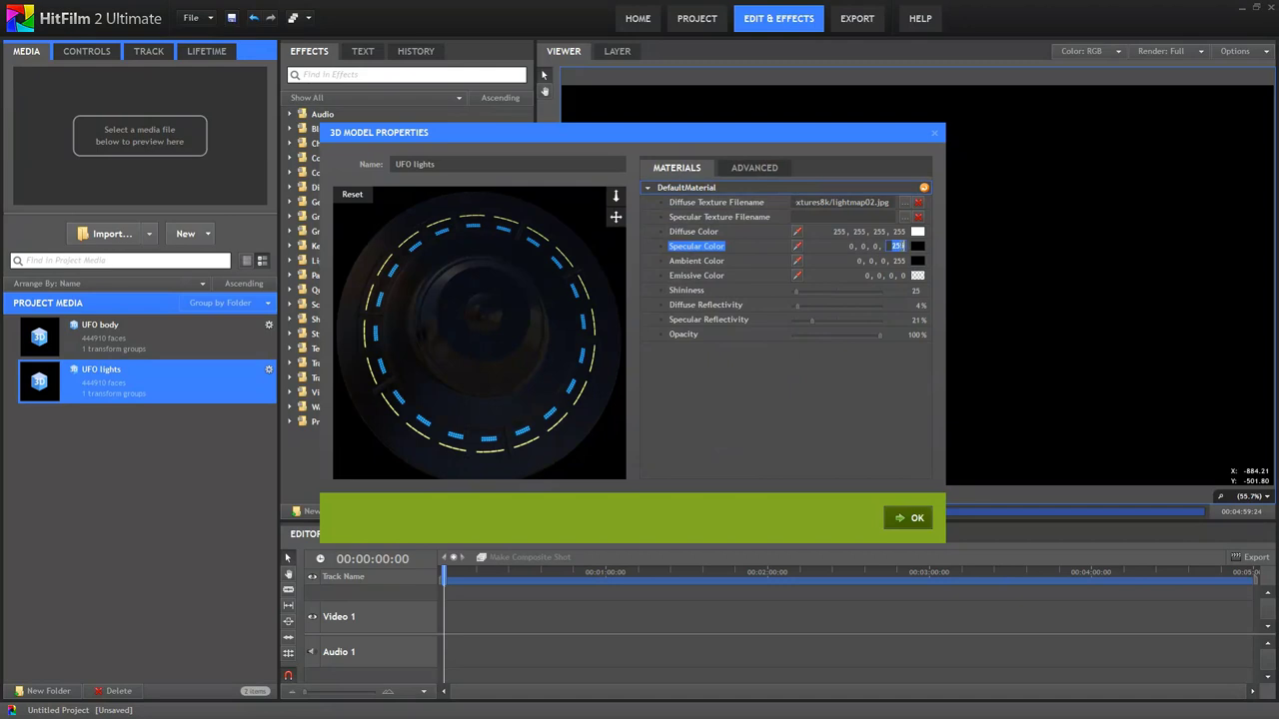
type("0")
key("Return")
Bring the UFO lights specular reflectivity to 0%, orbiting the preview to check the ring.
left_click_drag(809, 323, 753, 326)
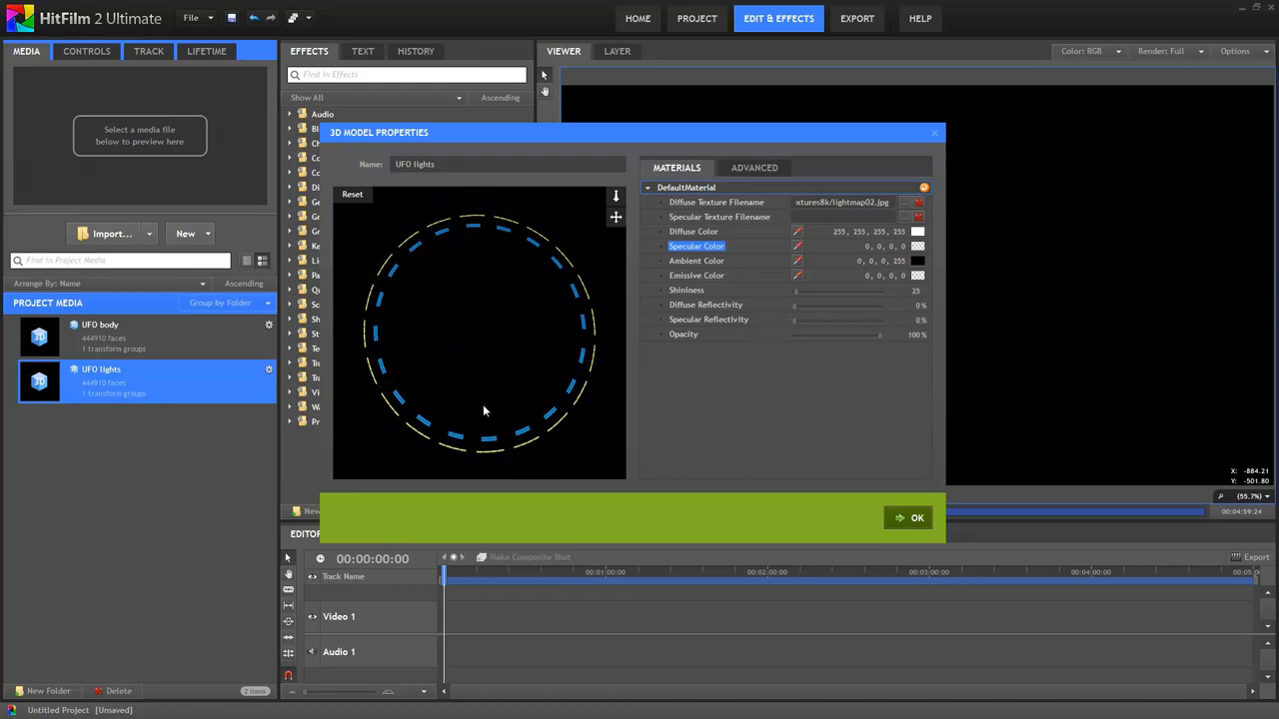
left_click_drag(482, 404, 465, 346)
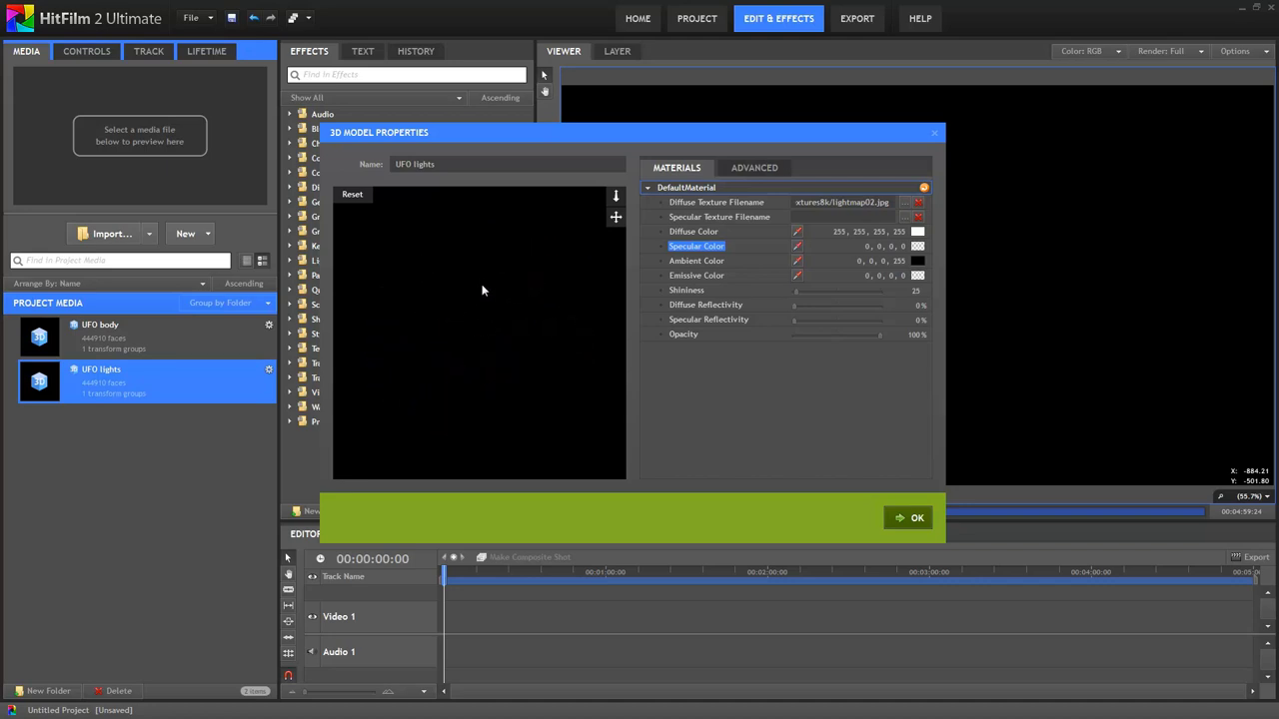
left_click_drag(481, 289, 485, 374)
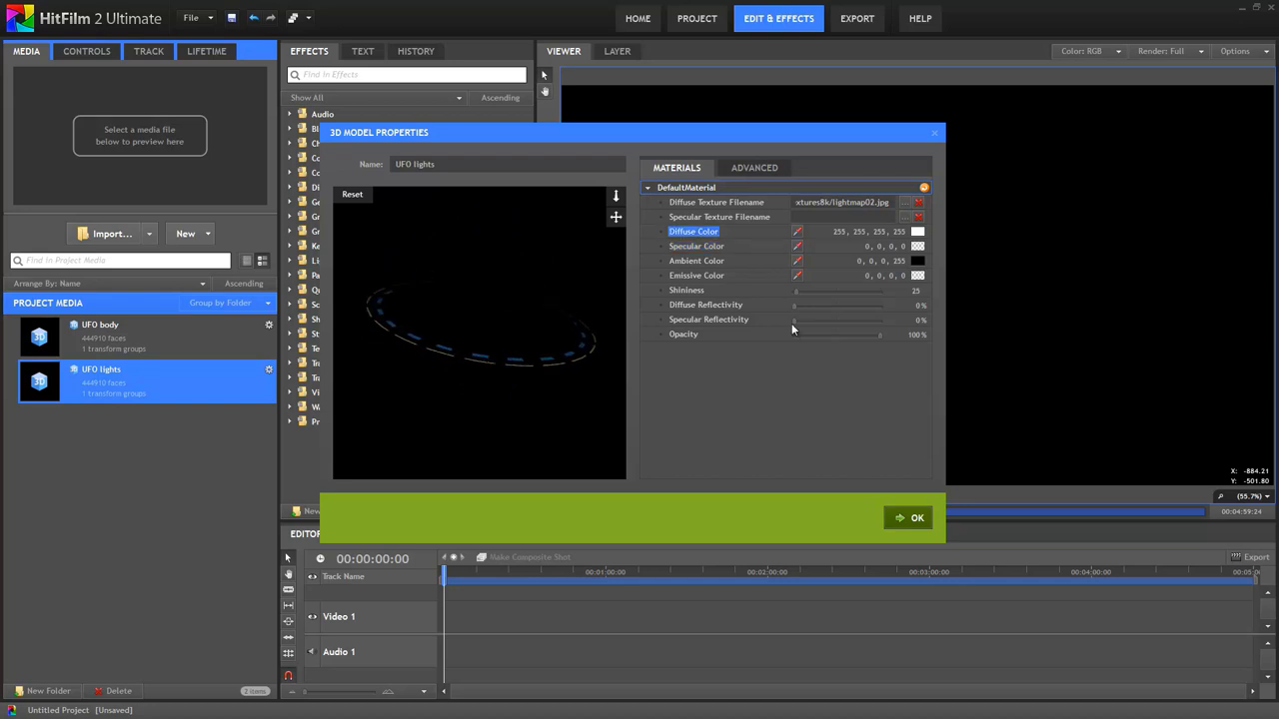
left_click_drag(795, 321, 816, 324)
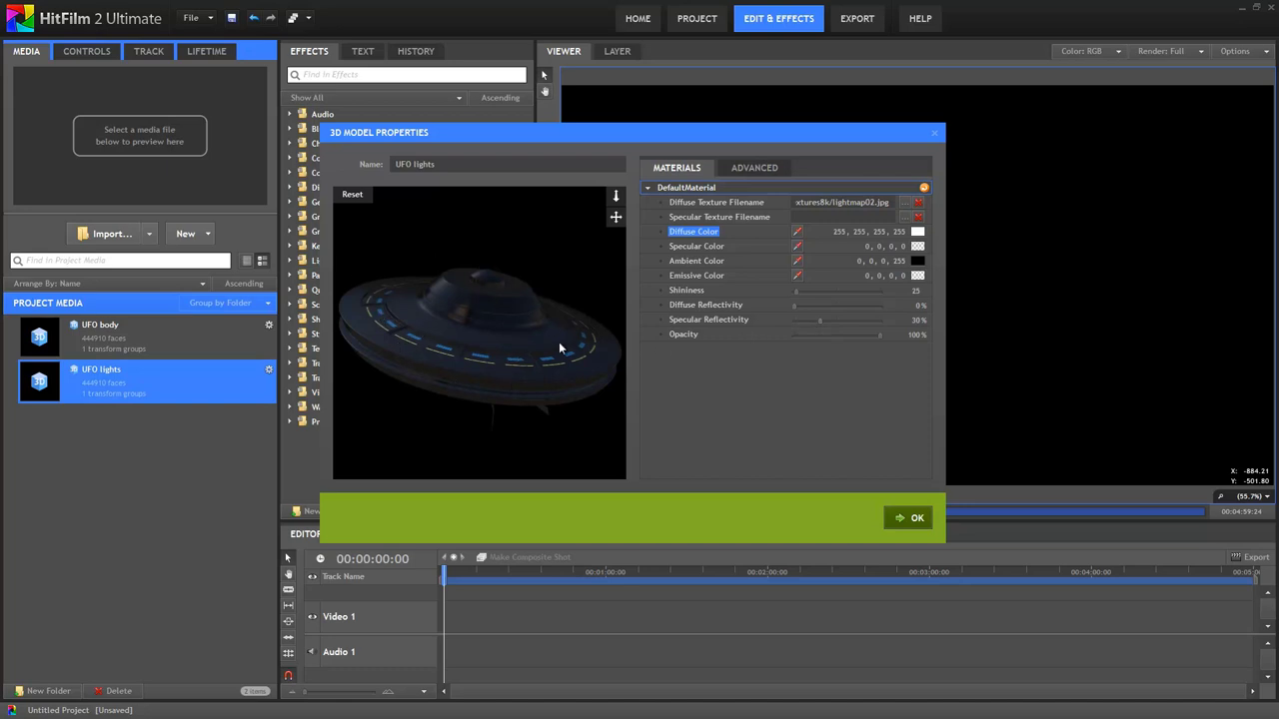
mouse_move(538, 341)
left_mouse_down()
mouse_move(480, 348)
mouse_move(429, 377)
mouse_move(546, 331)
left_mouse_up()
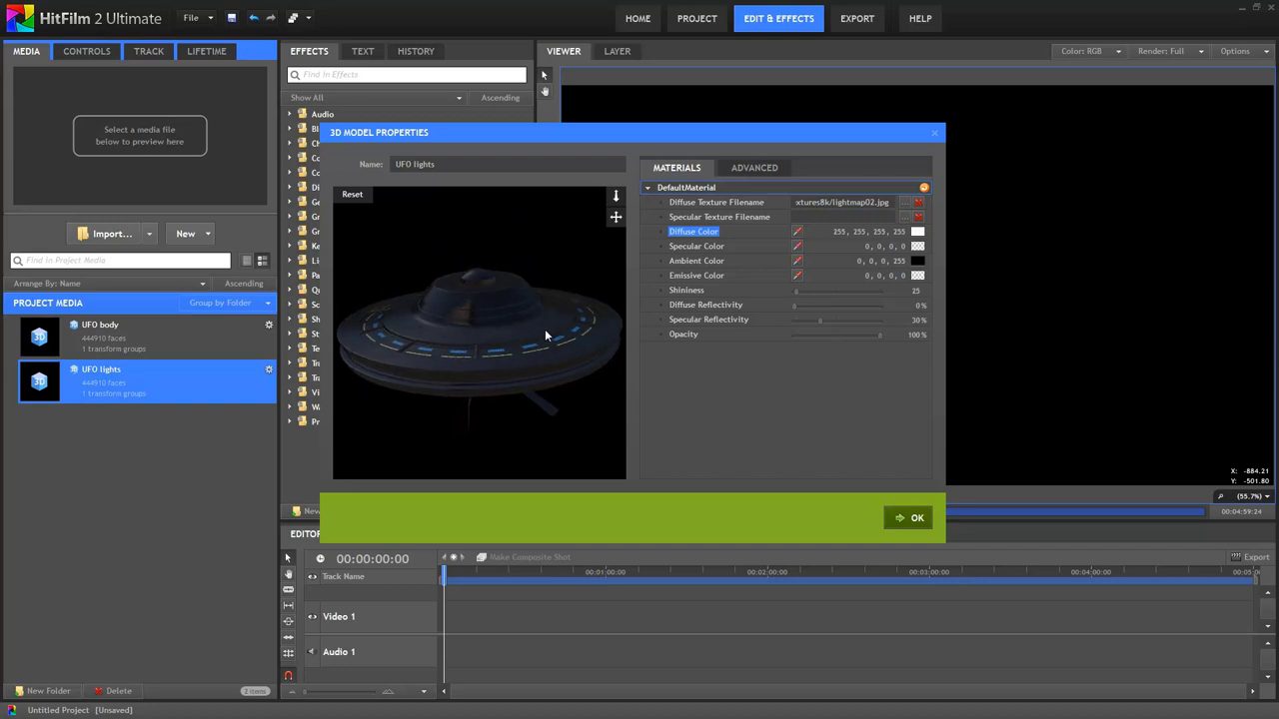
left_click_drag(825, 319, 788, 327)
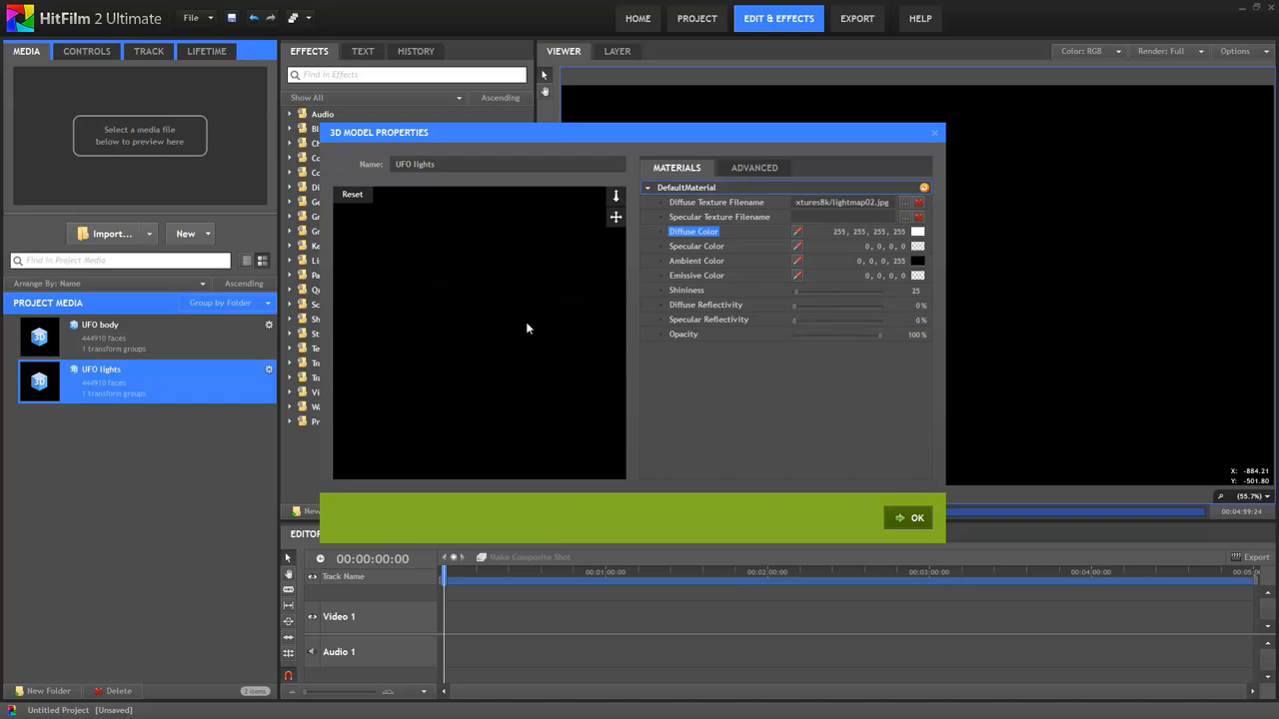
left_click_drag(527, 325, 505, 378)
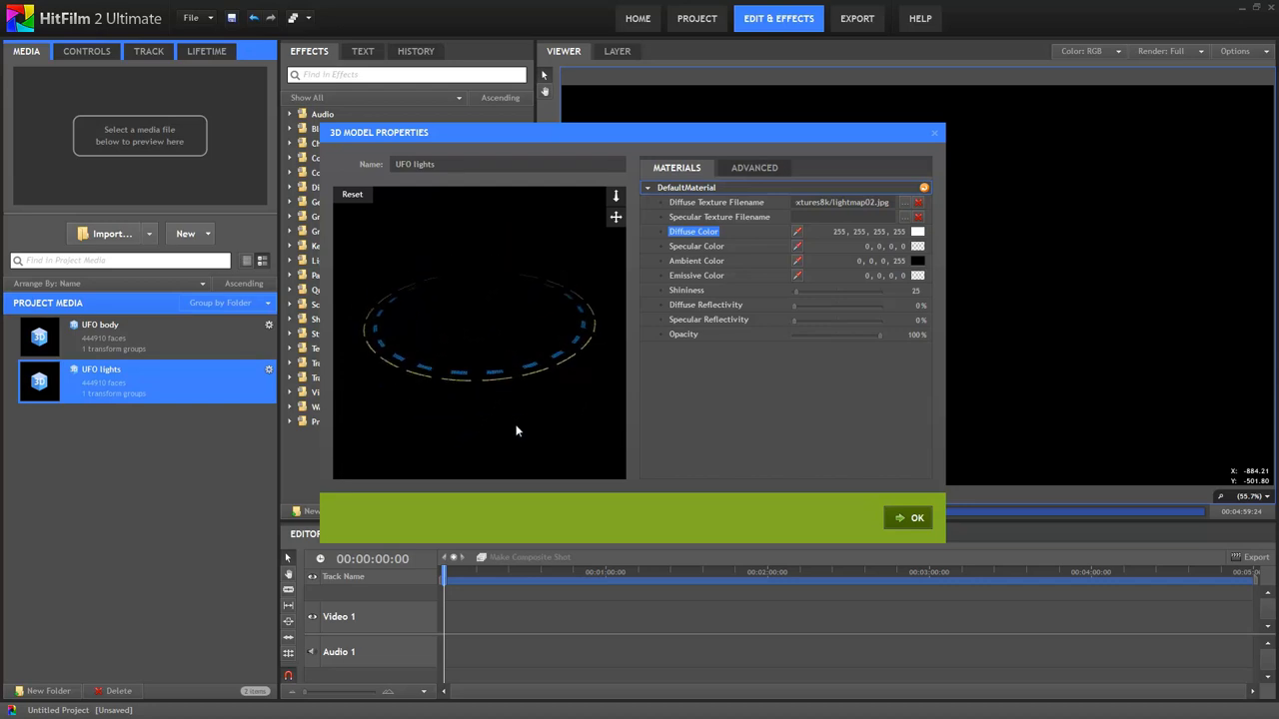
Save the lights material and create Composite Shot 1 with default settings.
left_click(909, 518)
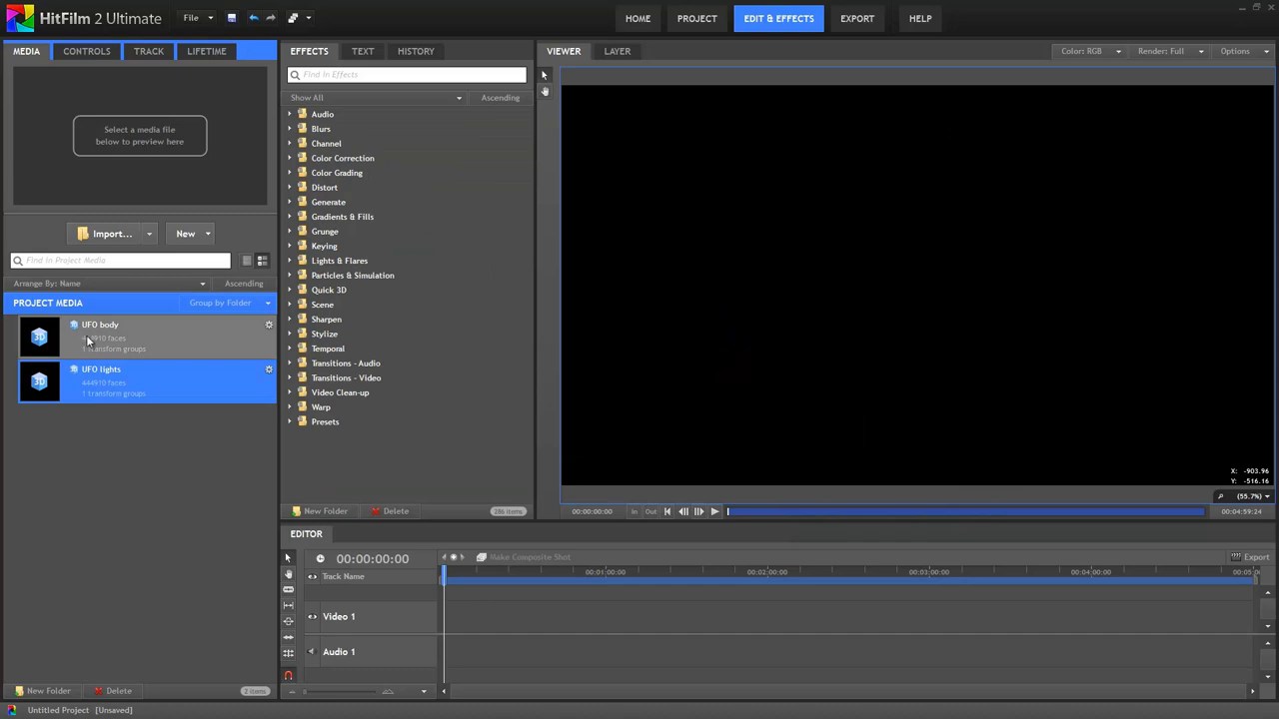
left_click(186, 234)
left_click(300, 305)
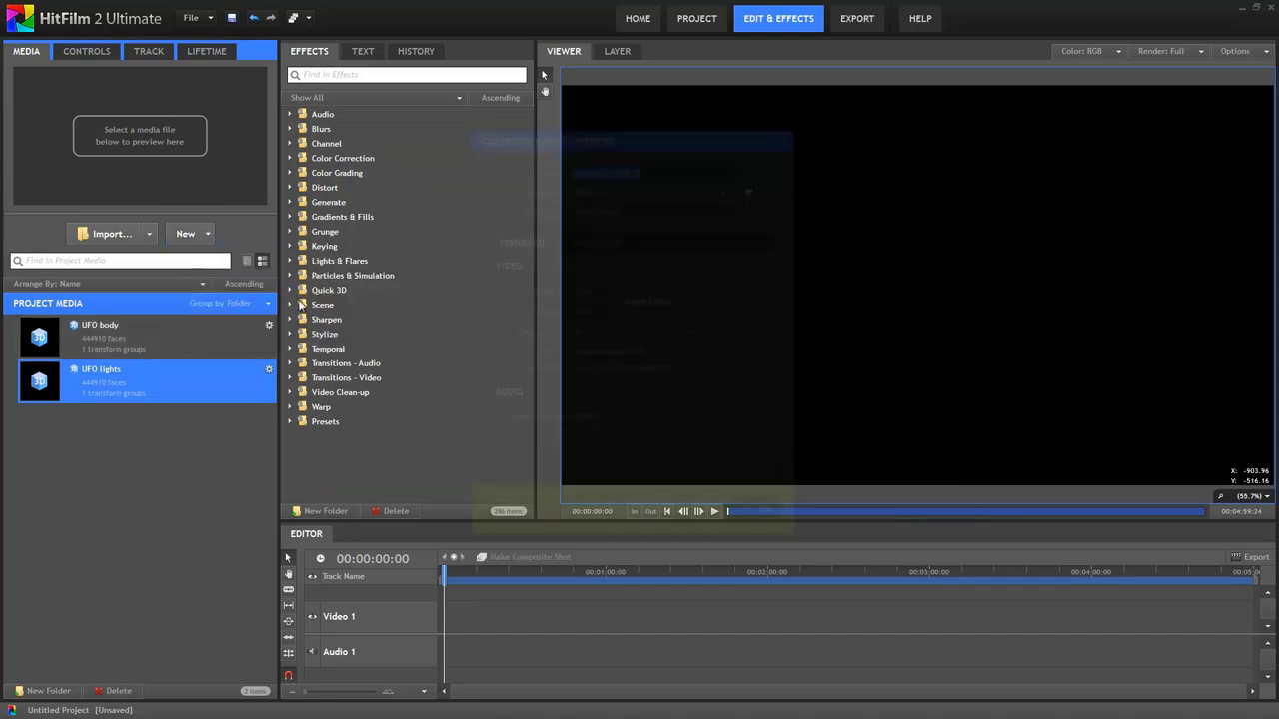
left_click(759, 515)
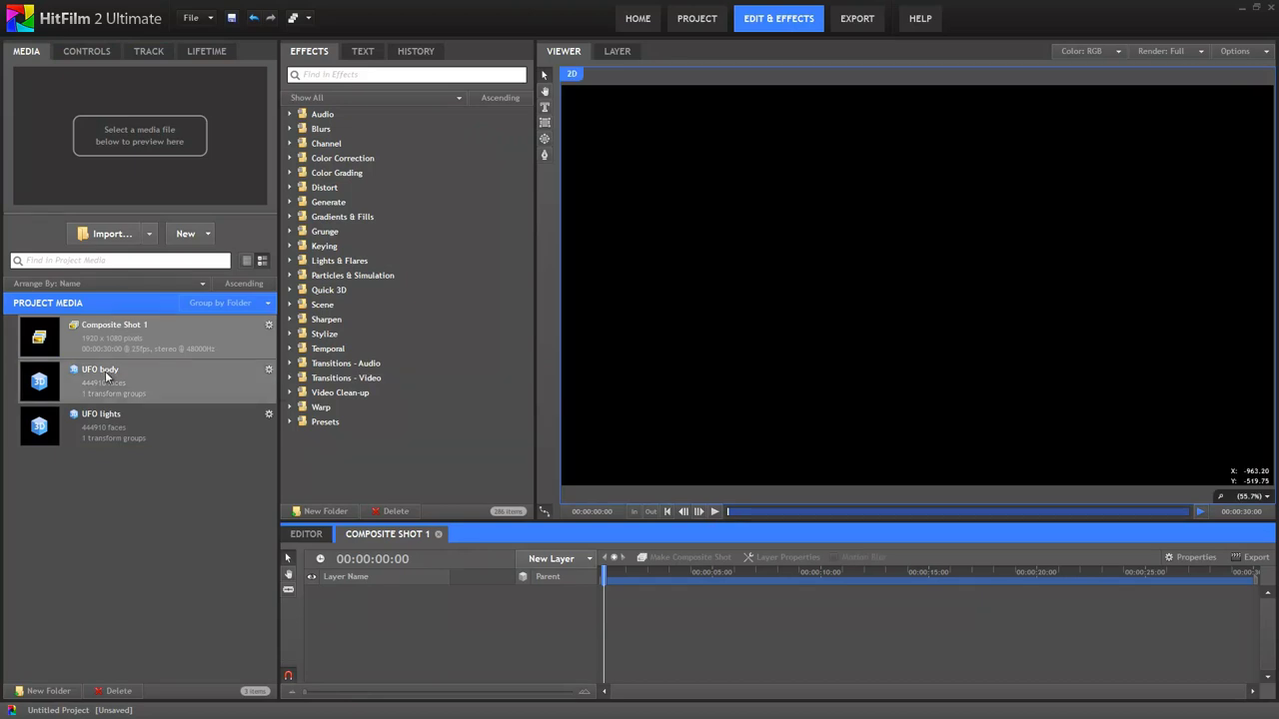
Add UFO body to the timeline, frame it in the viewer and hide the grid.
left_click_drag(107, 377, 359, 622)
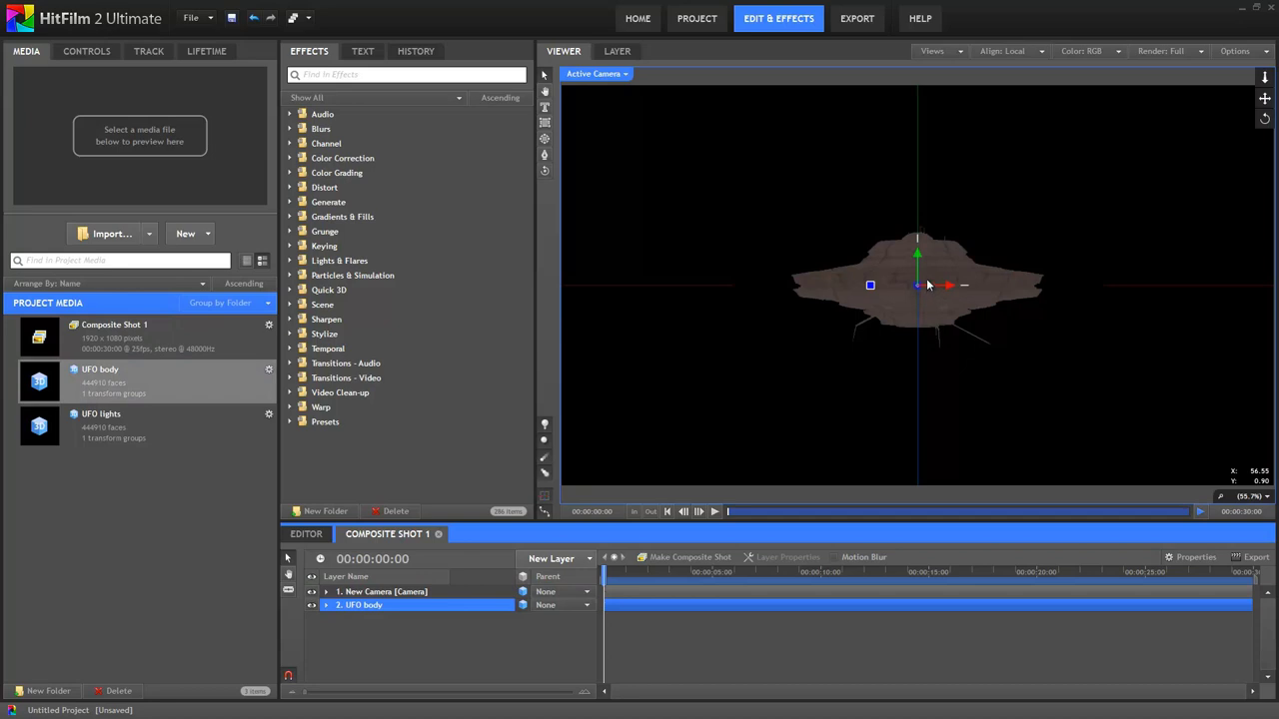
left_click_drag(927, 285, 999, 249)
left_click_drag(1264, 98, 641, 366)
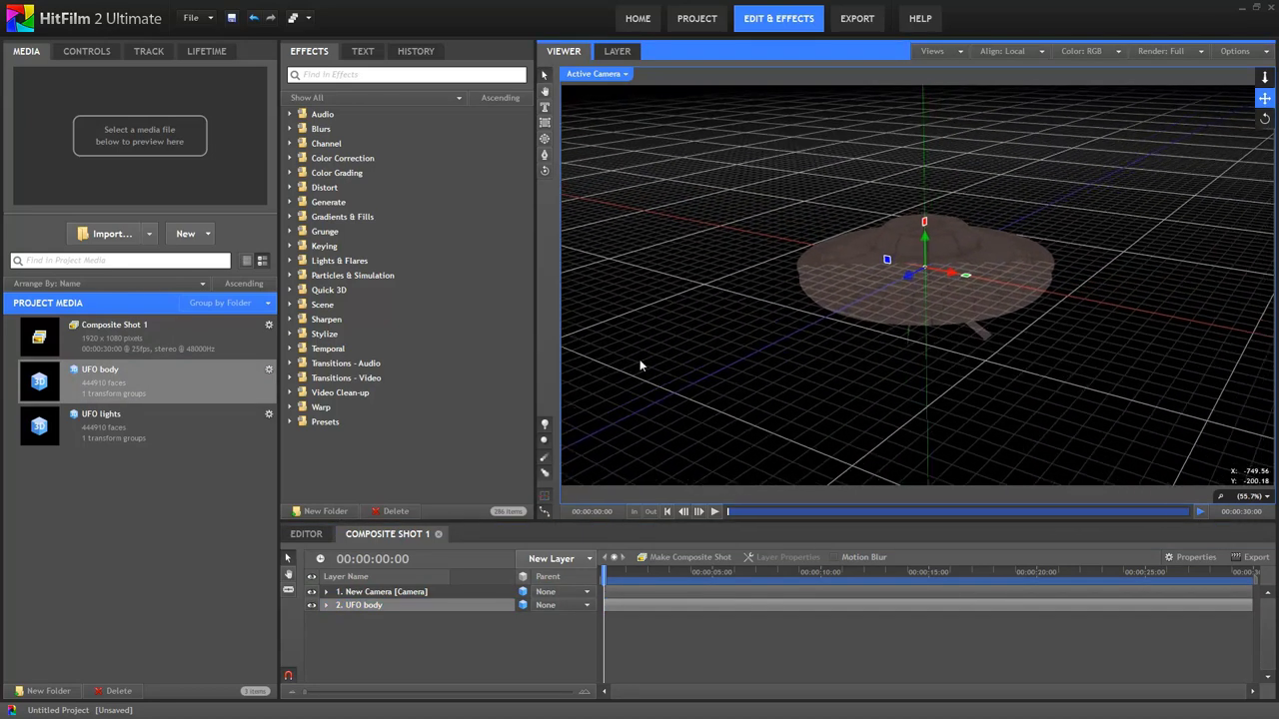
left_click_drag(1264, 76, 1264, 130)
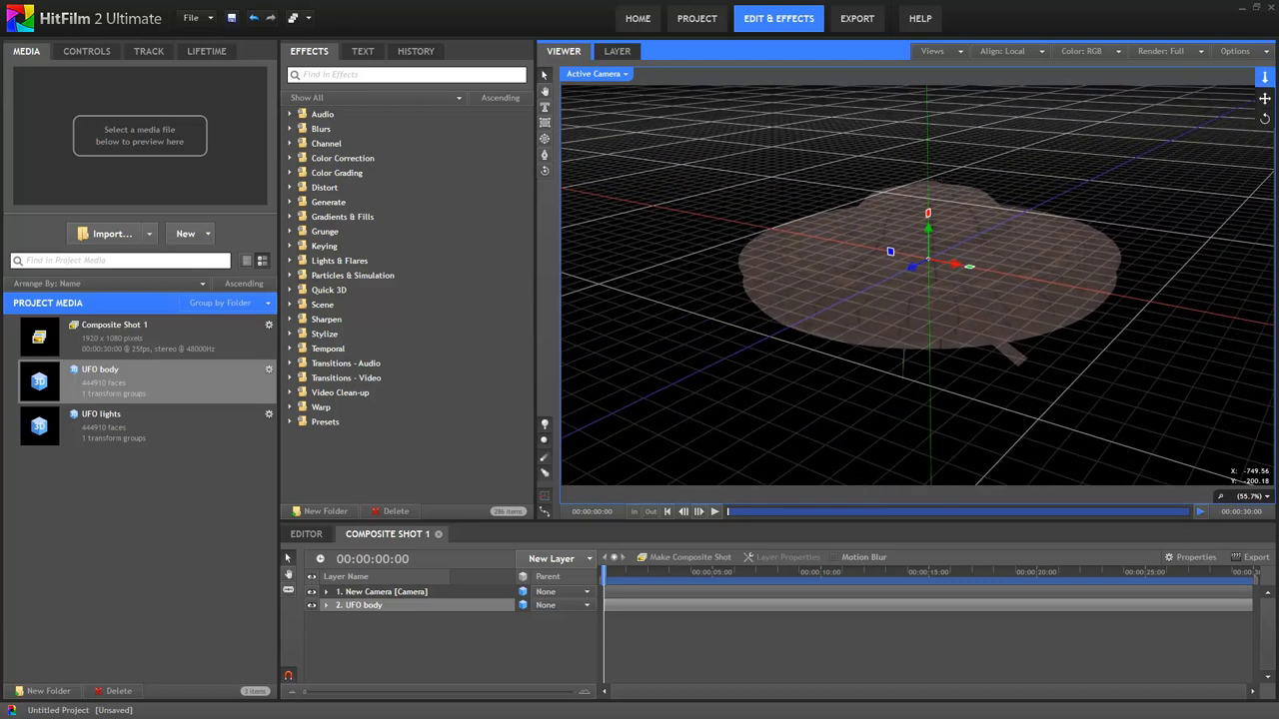
left_click(546, 495)
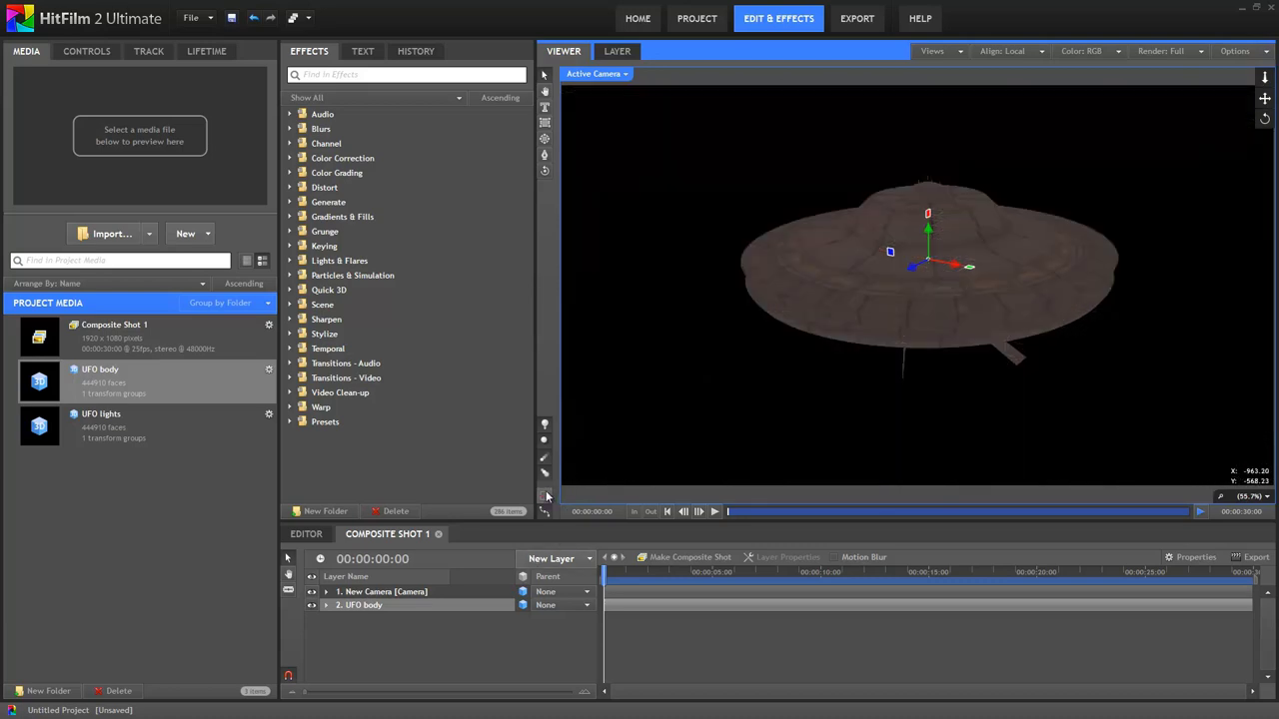
left_click_drag(875, 272, 944, 238)
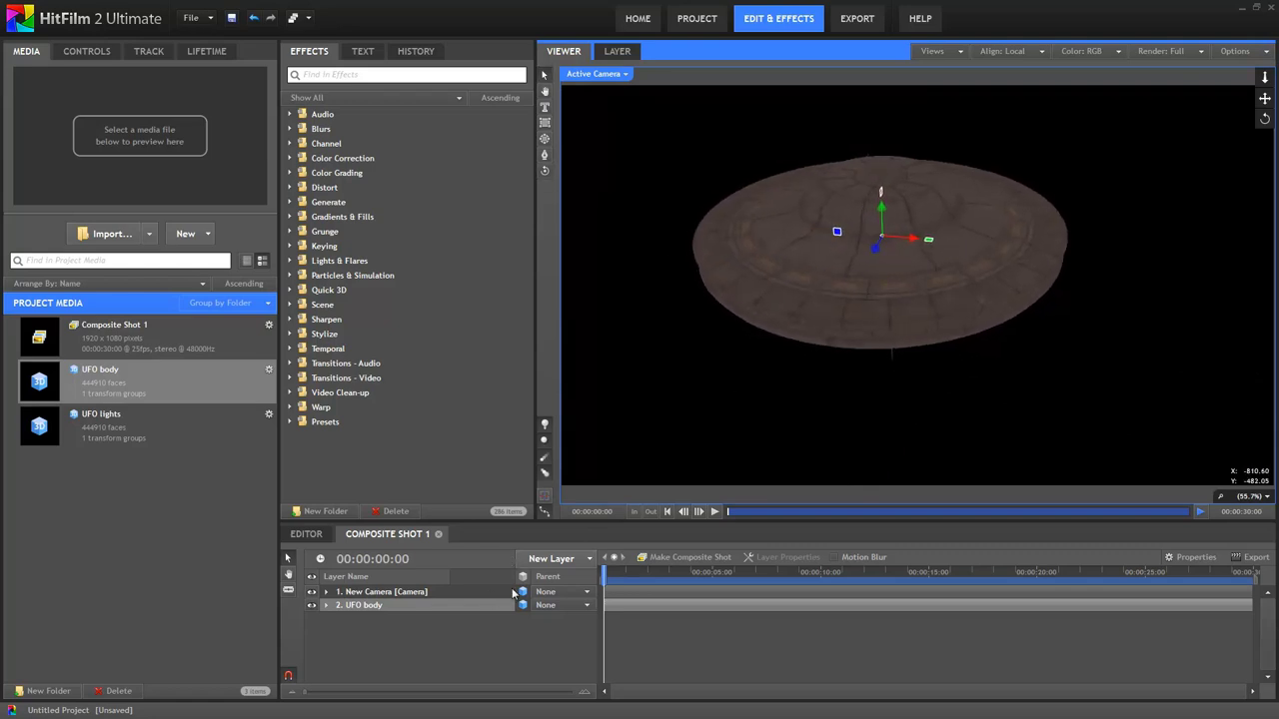
Add a New Light layer and move it to the upper left.
left_click(551, 558)
left_click(545, 497)
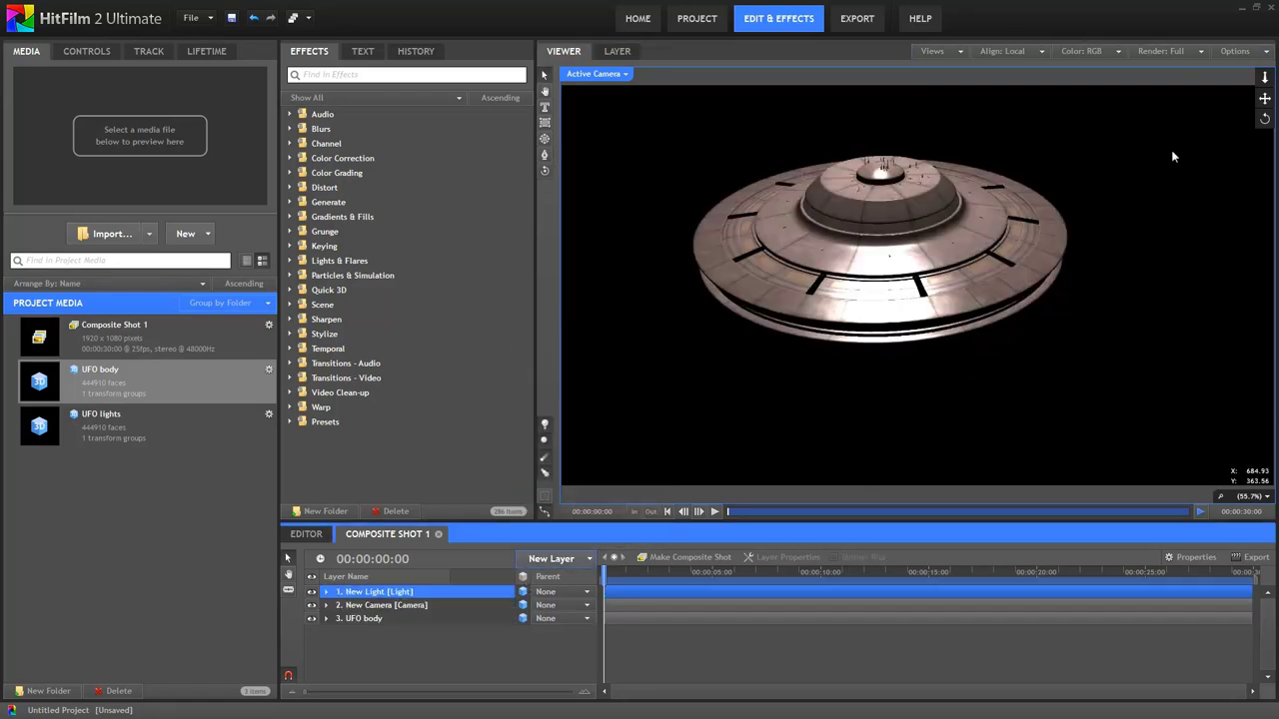
left_click(896, 111)
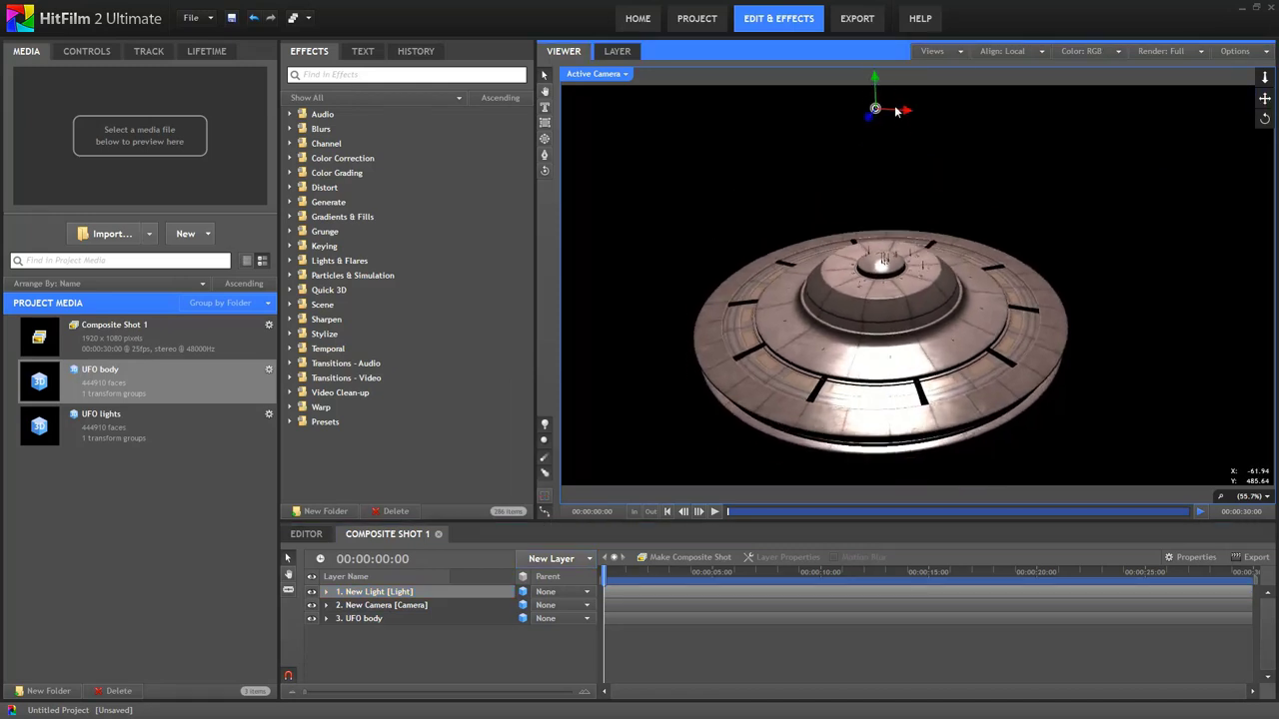
left_click_drag(909, 113, 584, 150)
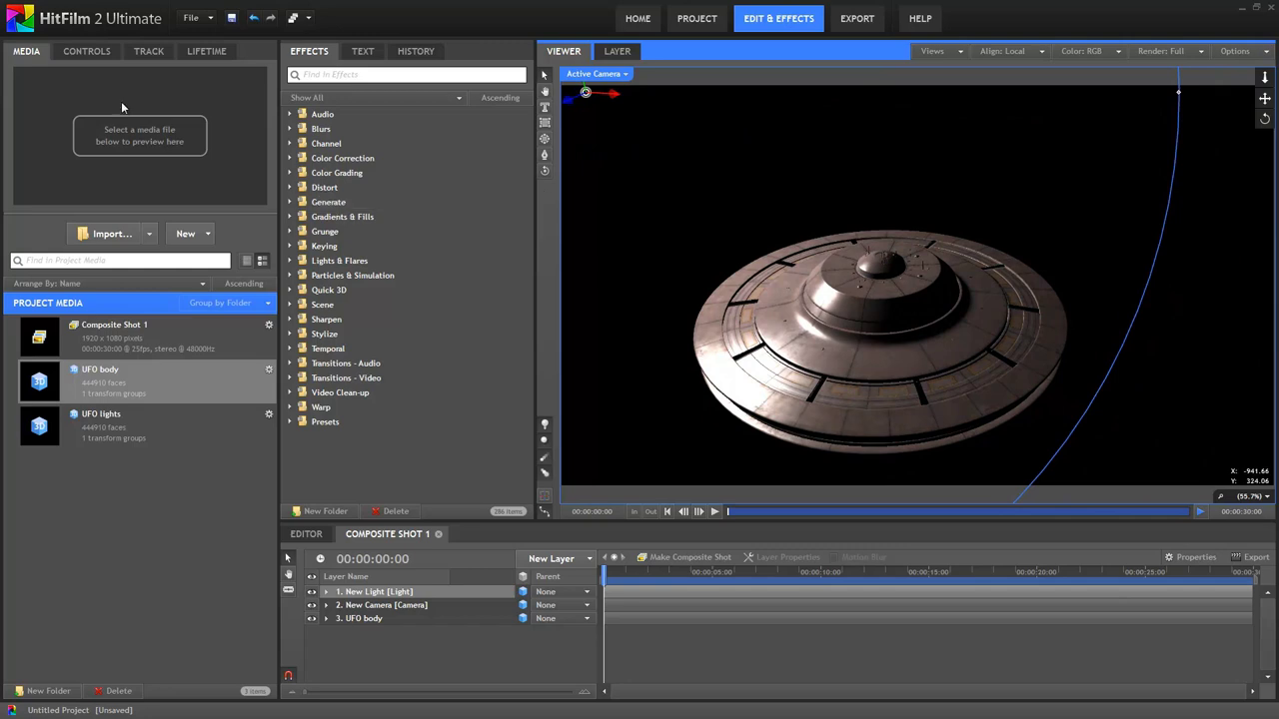
Turn on Cast Shadows for the light.
left_click(68, 53)
left_click(10, 100)
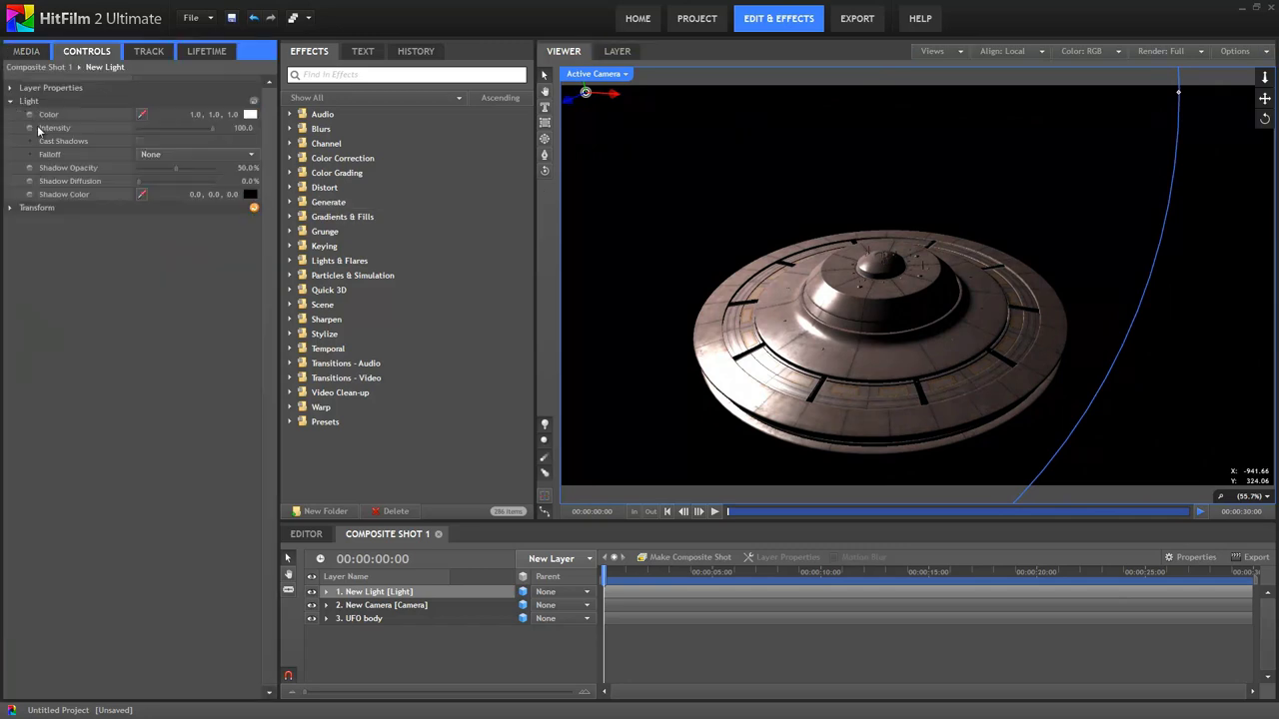
left_click(140, 142)
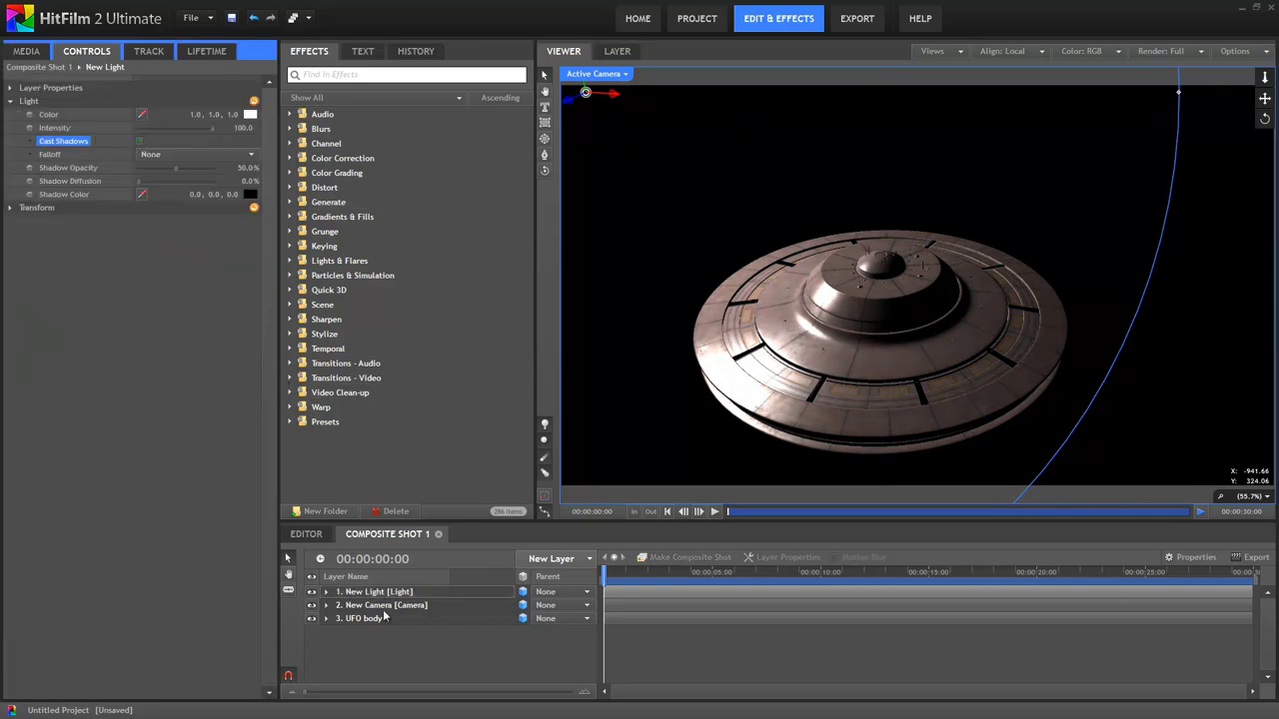
Let UFO body cast shadows, then move the light toward the upper right.
left_click(367, 618)
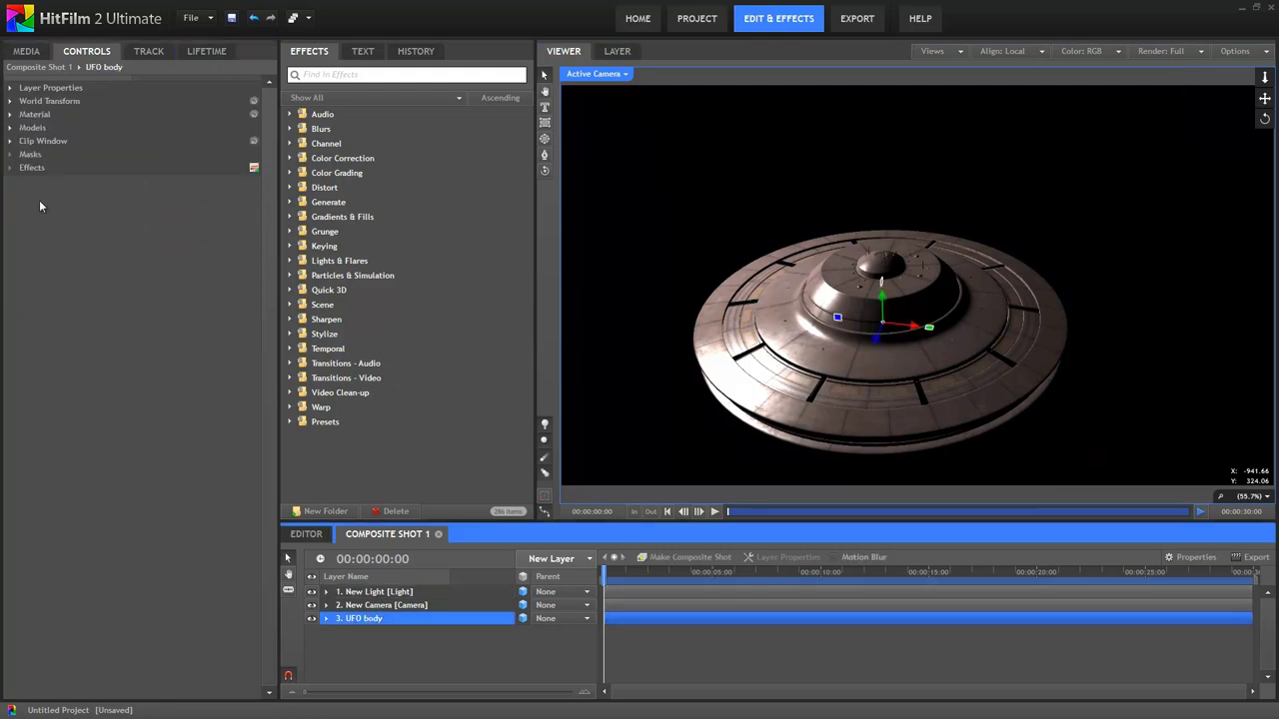
left_click(10, 114)
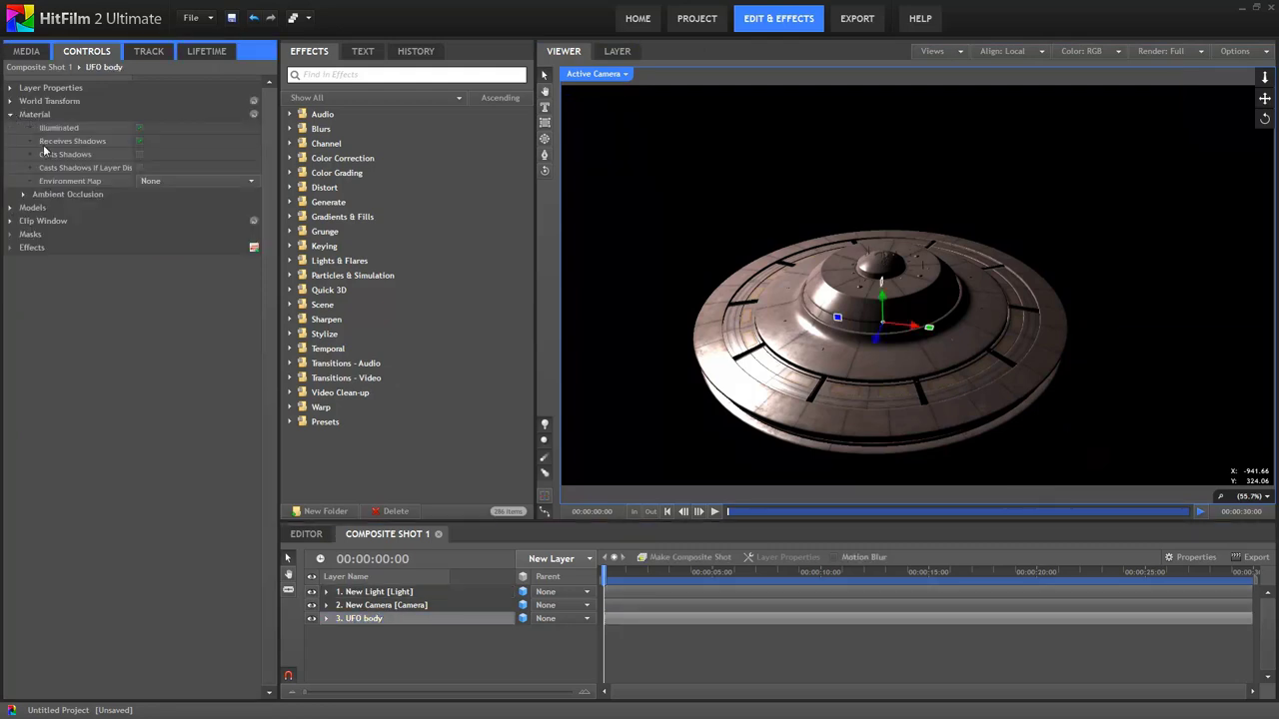
left_click(140, 155)
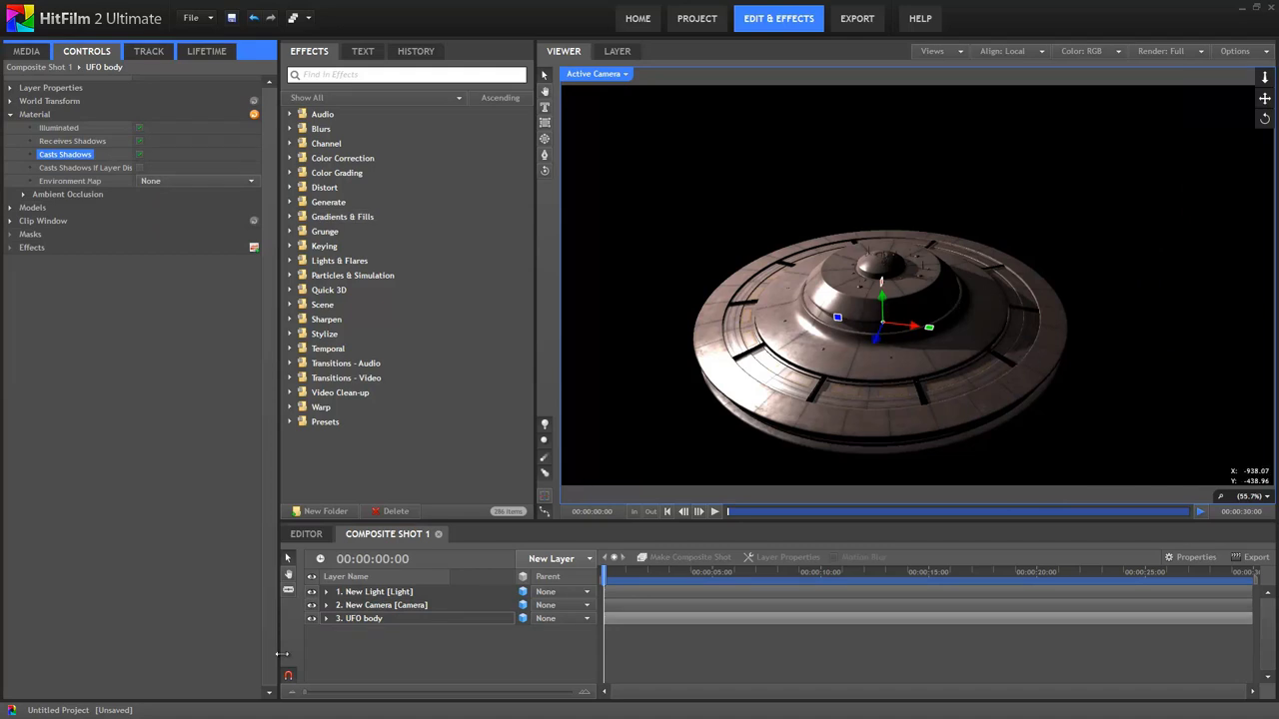
left_click(374, 593)
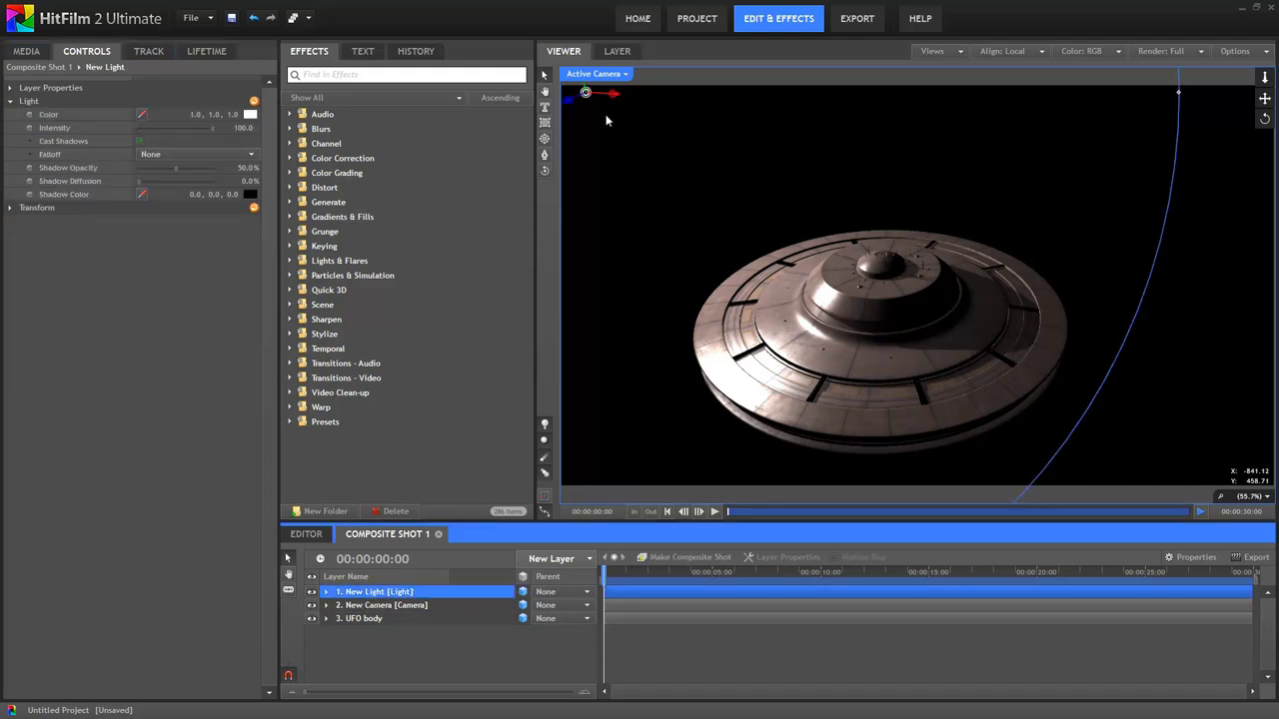
mouse_move(612, 97)
left_mouse_down()
mouse_move(991, 138)
mouse_move(1179, 185)
mouse_move(462, 215)
mouse_move(1199, 225)
mouse_move(549, 240)
left_mouse_up()
Make the New Light directional and move it to position -885.7, 400, 0.
left_click(11, 88)
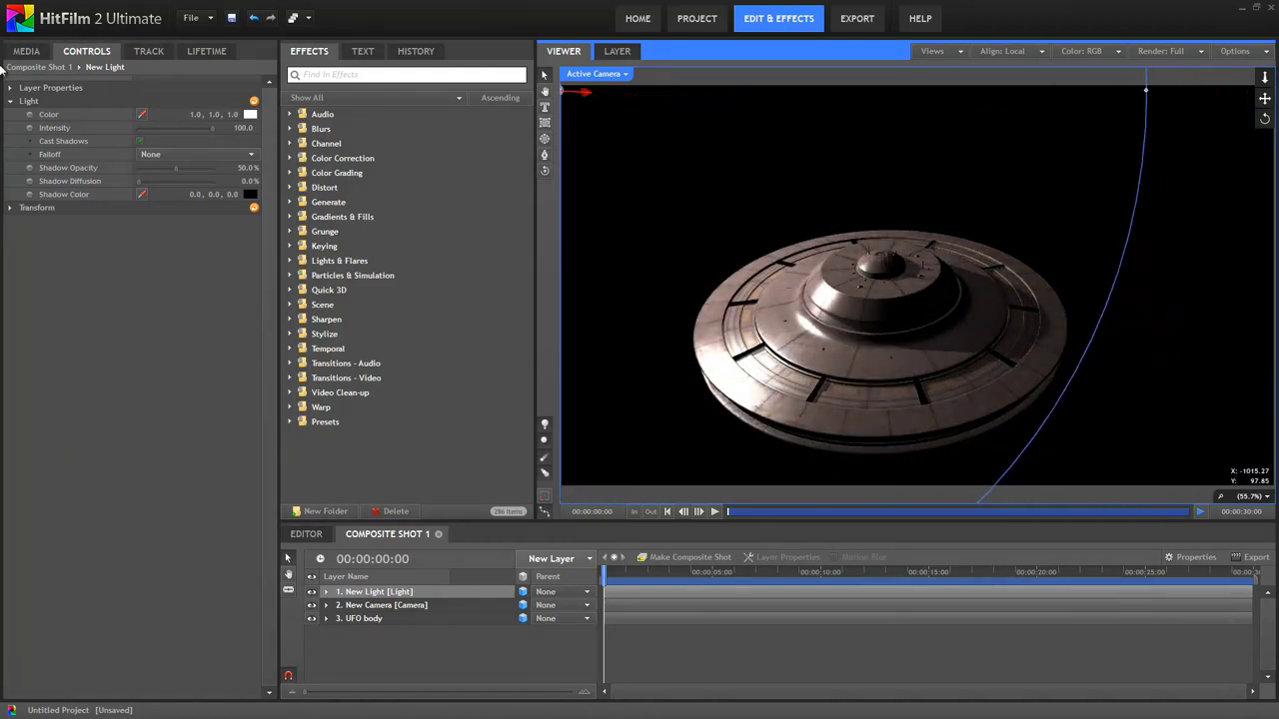
left_click(171, 128)
left_click(166, 177)
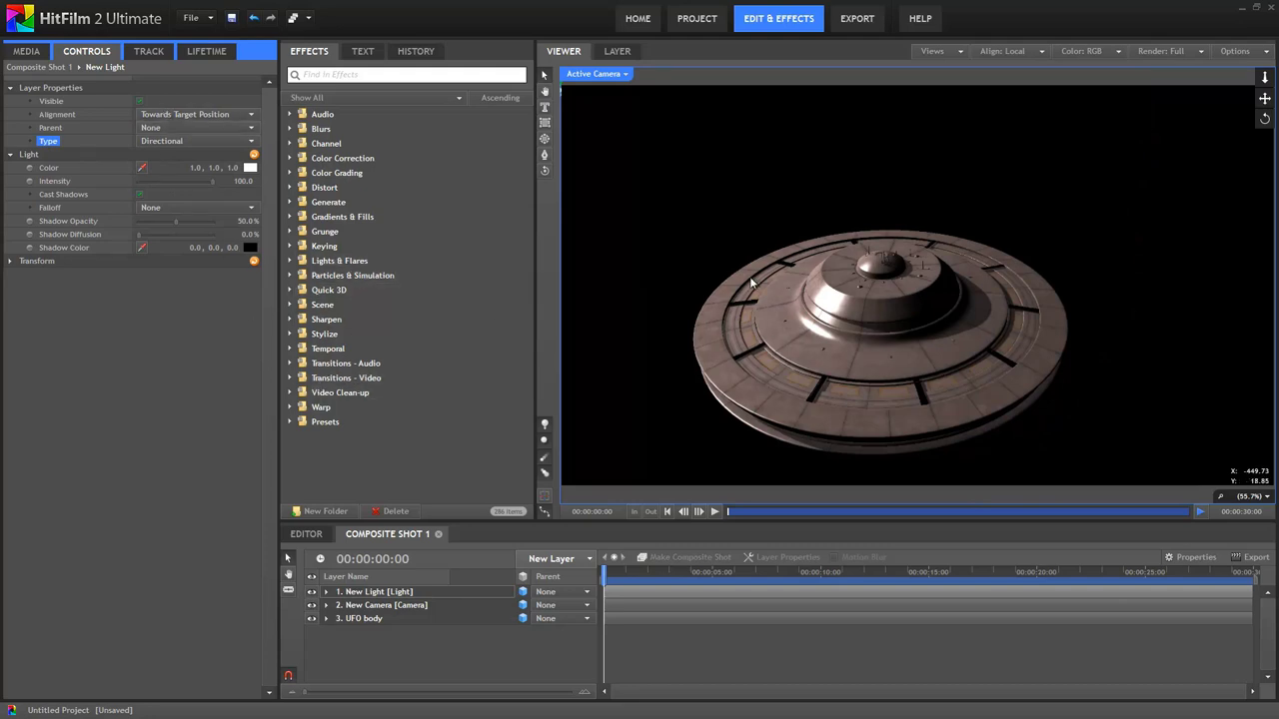
left_click(9, 262)
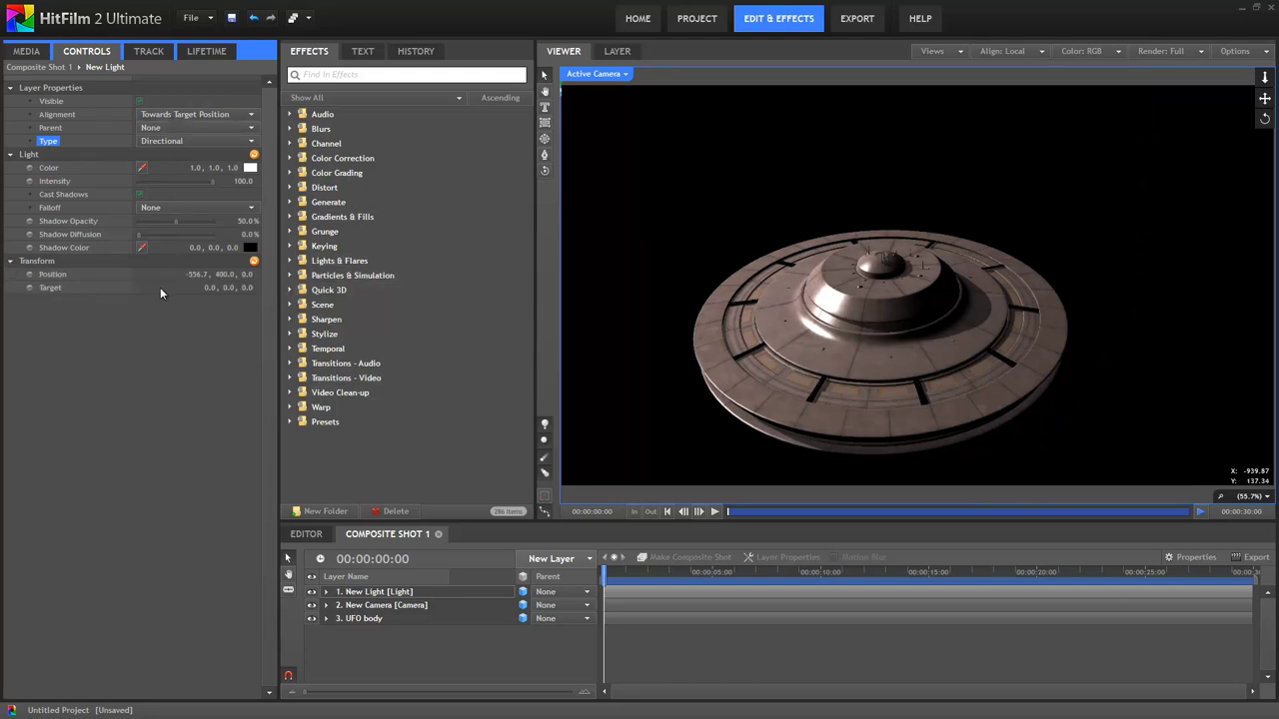
left_click(52, 274)
mouse_move(968, 330)
left_mouse_down()
mouse_move(171, 330)
mouse_move(184, 365)
mouse_move(177, 428)
left_mouse_up()
Turn on UFO body ambient occlusion with 9 samples and rotate the saucer.
left_click(366, 619)
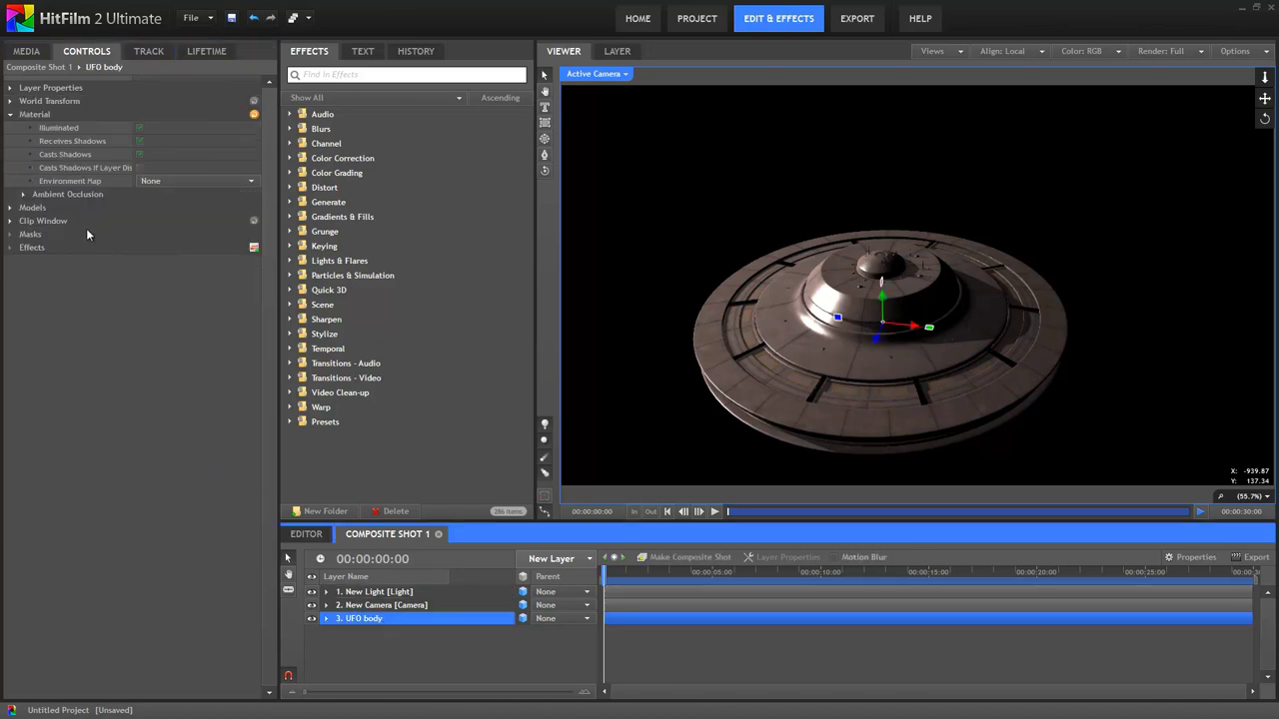
left_click(22, 195)
left_click(140, 208)
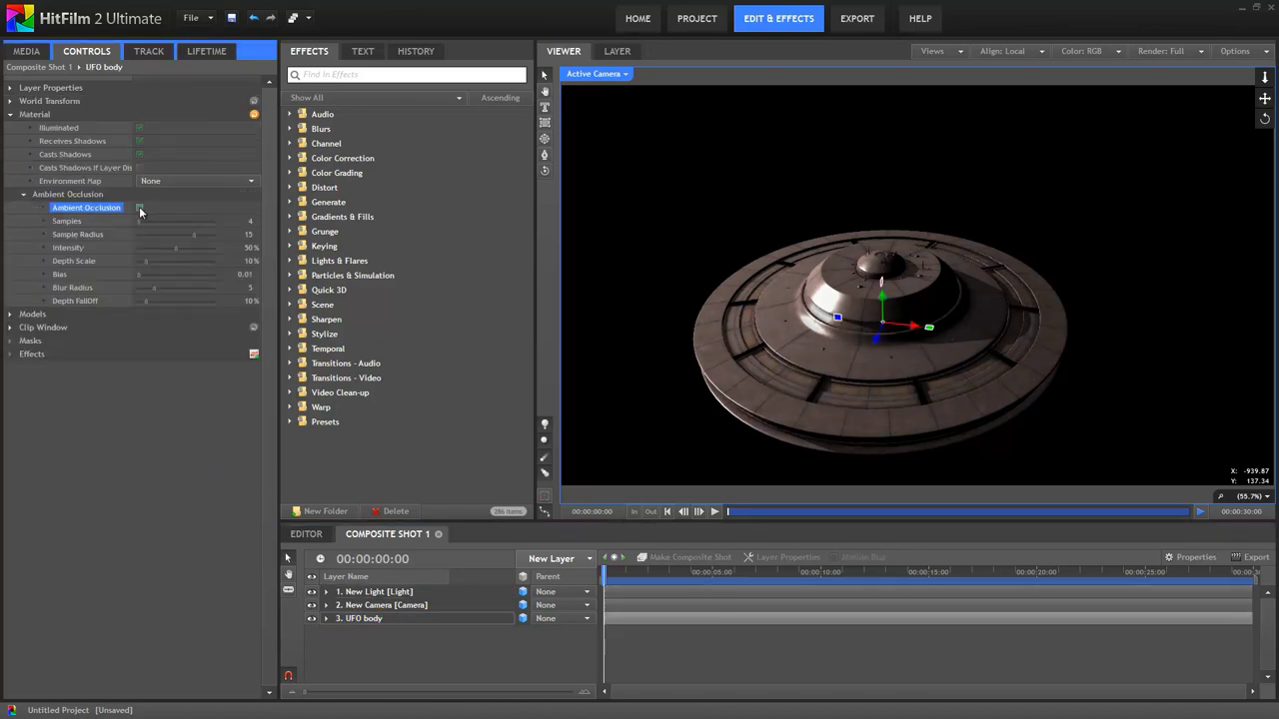
left_click(200, 221)
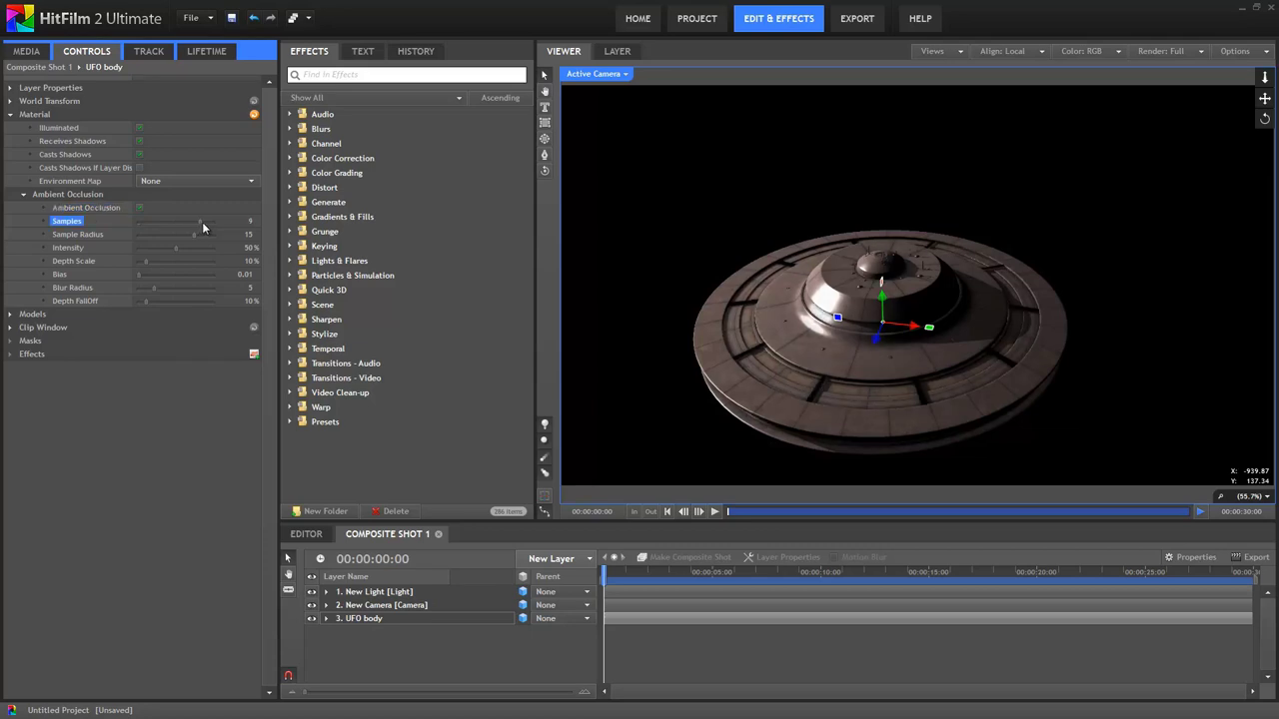
left_click(139, 208)
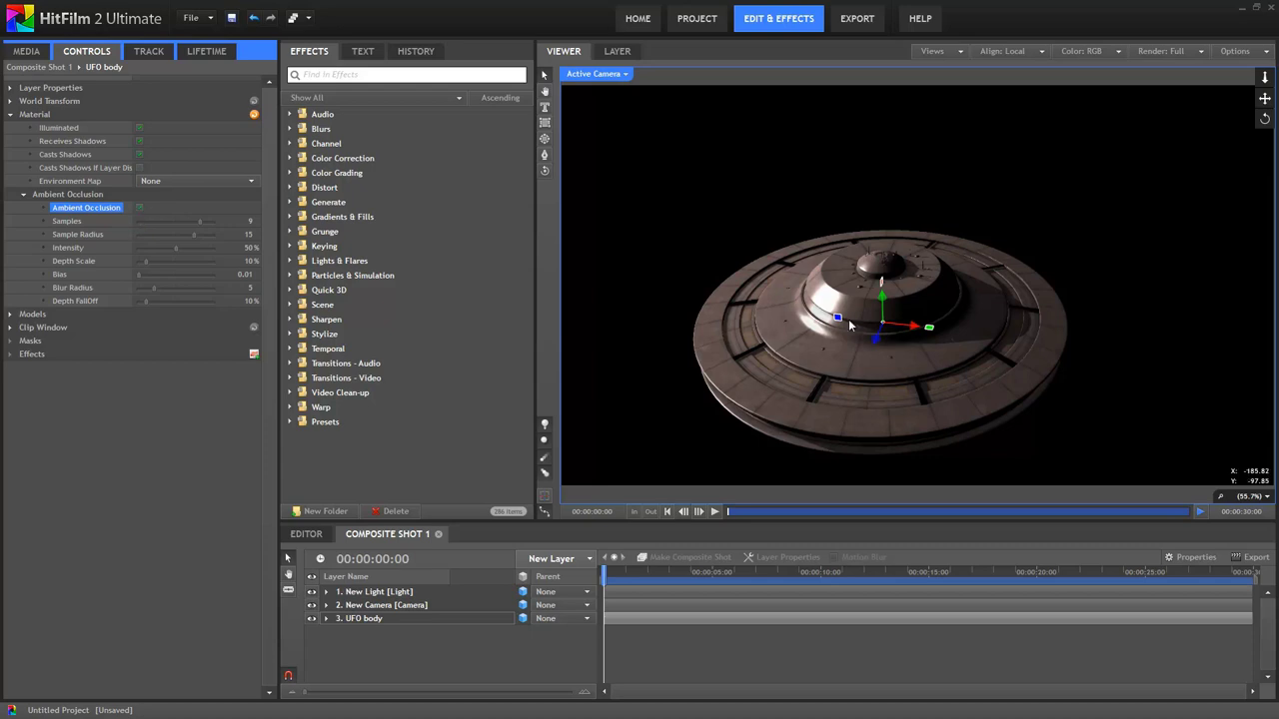
mouse_move(836, 318)
left_mouse_down()
mouse_move(885, 289)
mouse_move(918, 322)
mouse_move(869, 307)
mouse_move(844, 325)
mouse_move(863, 316)
left_mouse_up()
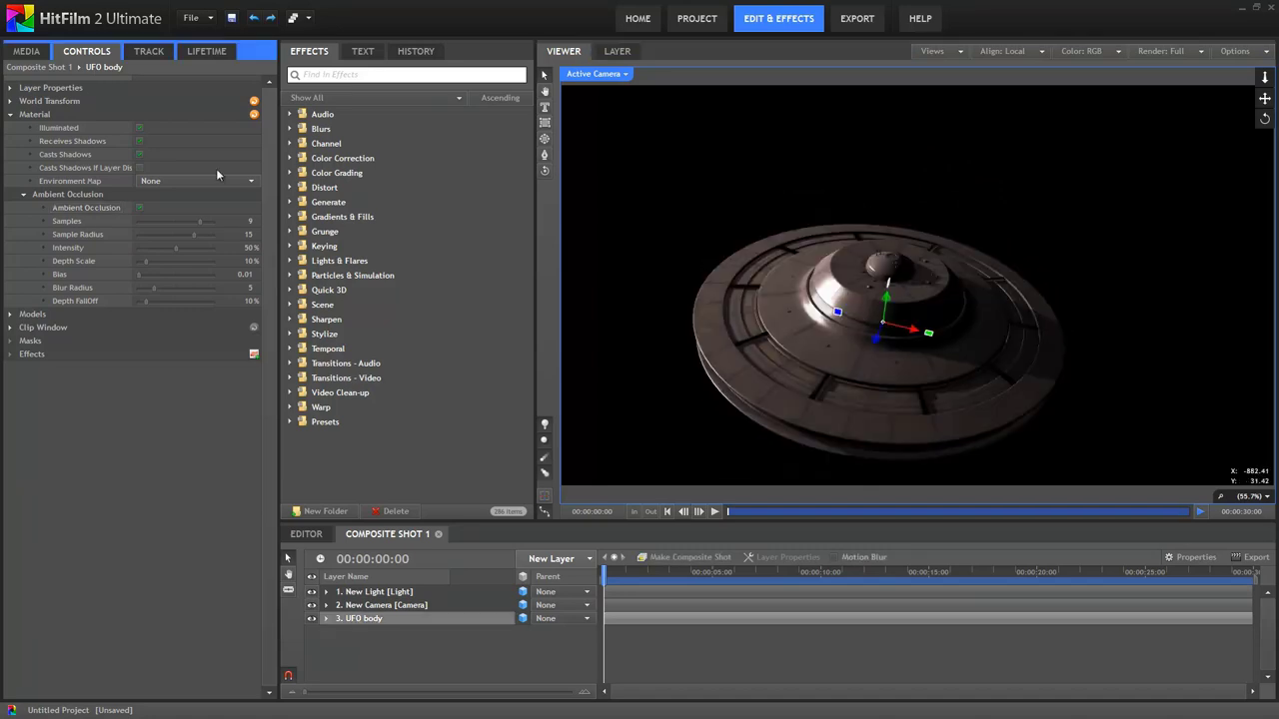
Reset the UFO body's world transform and place the UFO lights model above UFO body.
left_click(254, 101)
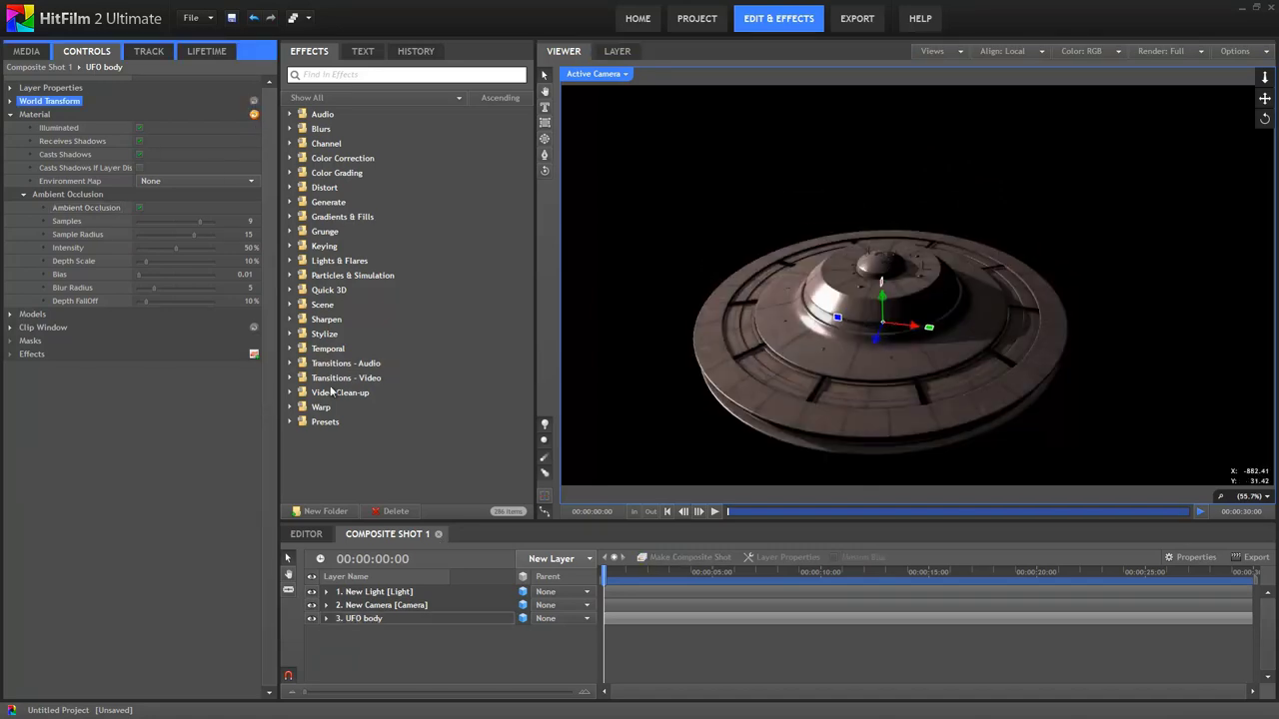
left_click(20, 52)
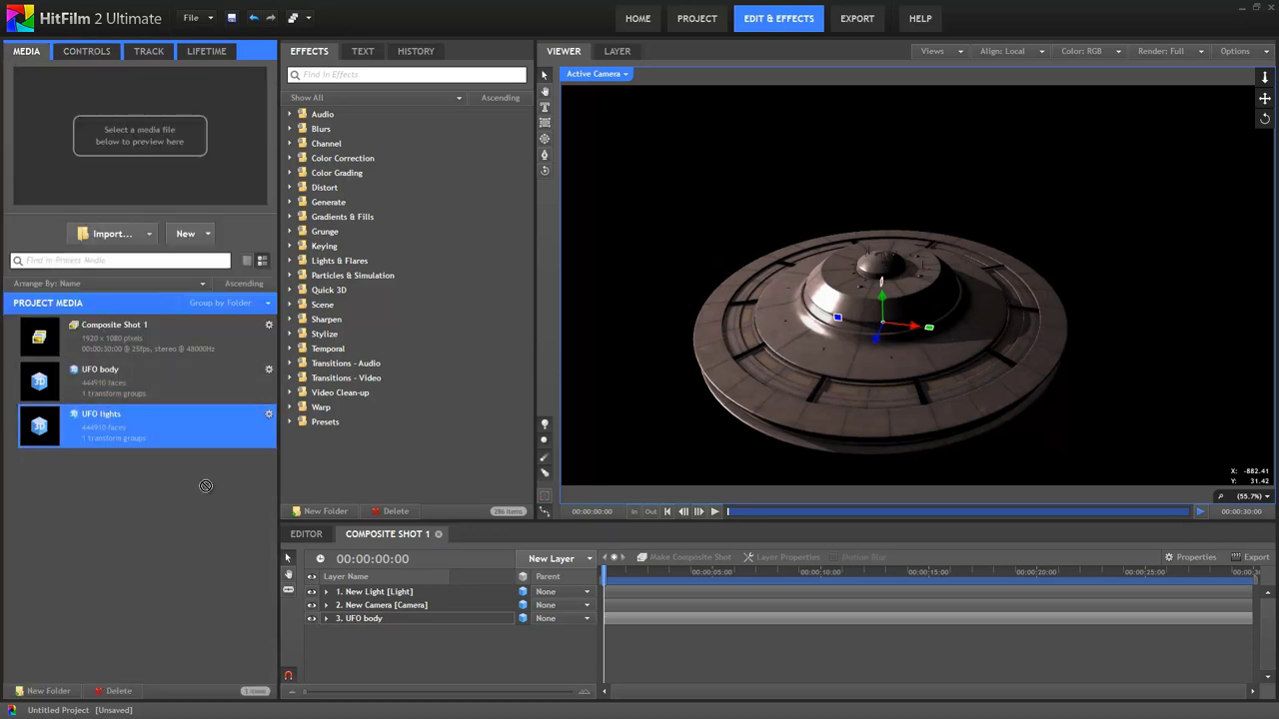
left_click(396, 620)
left_click(128, 424)
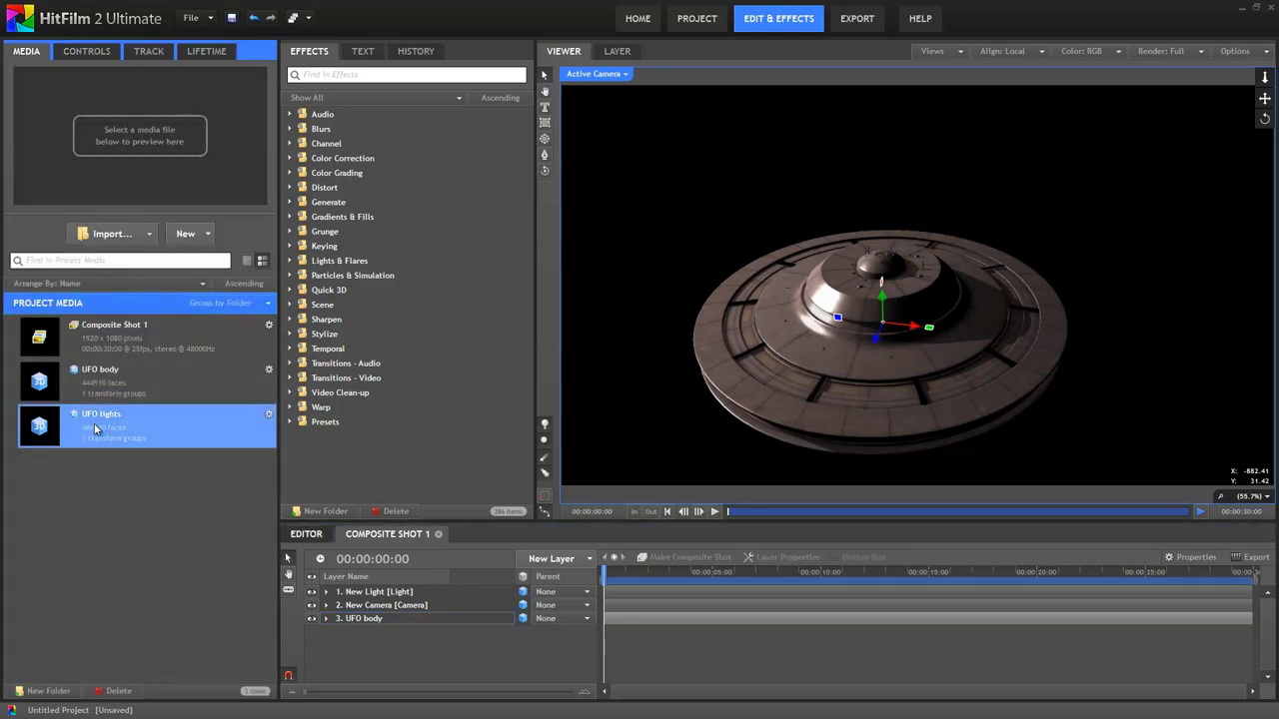
left_click_drag(128, 424, 405, 619)
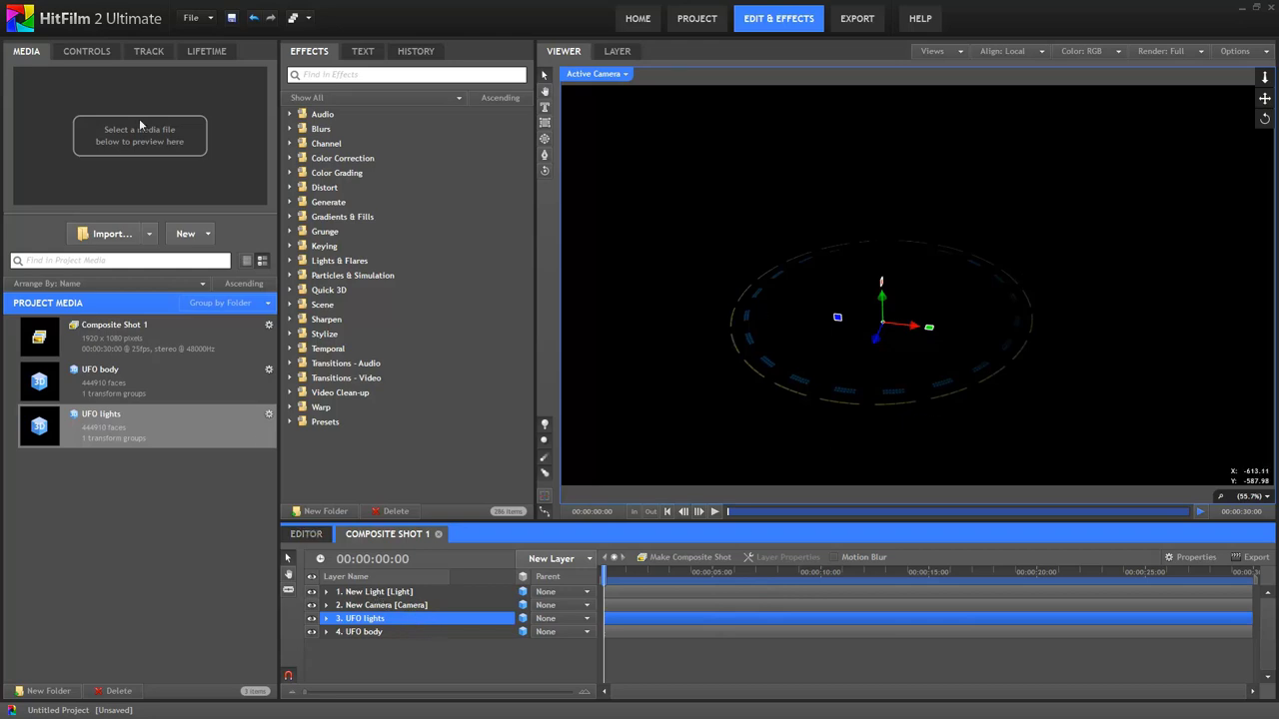
Set the UFO lights layer's Parent to 4. UFO body.
left_click(90, 52)
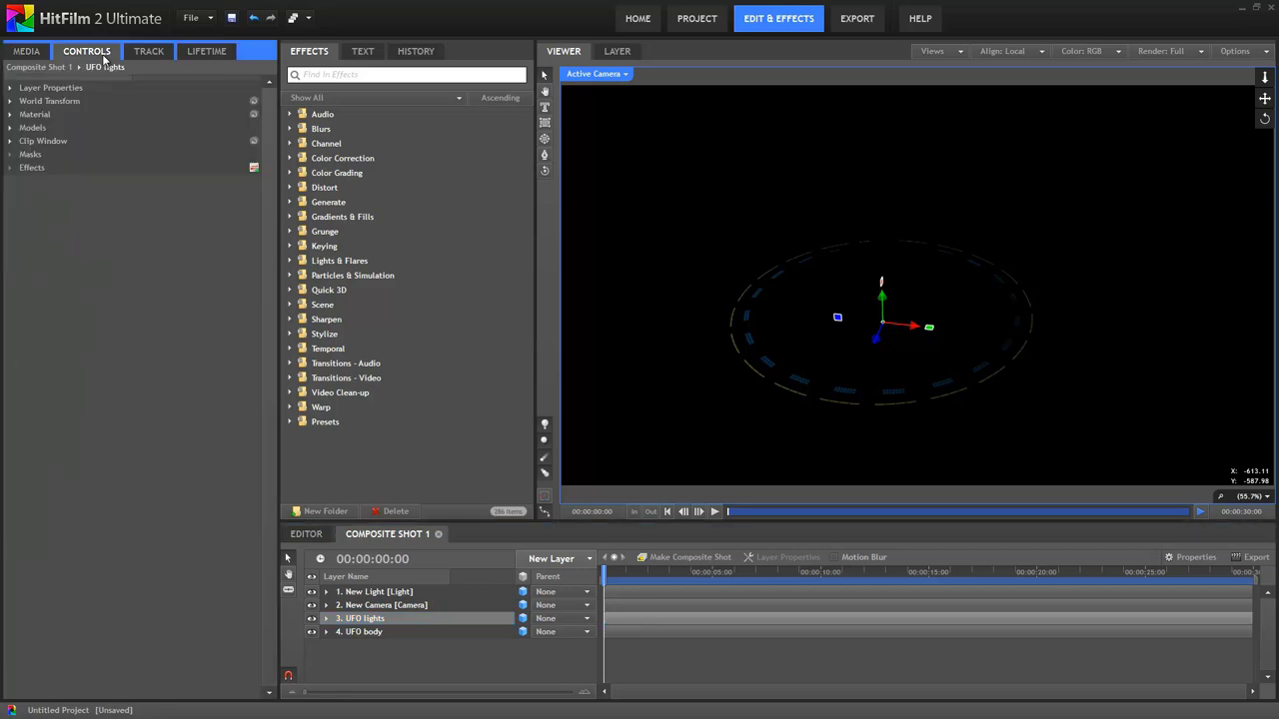
left_click(549, 619)
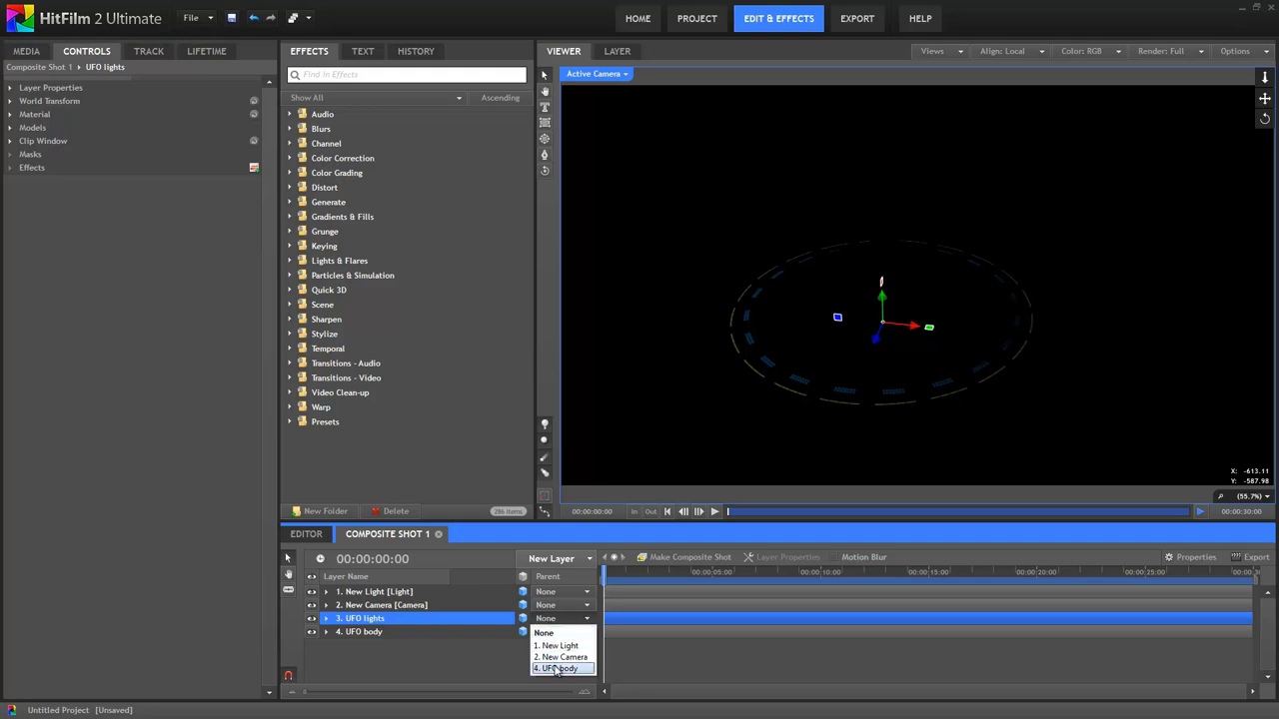
left_click(557, 668)
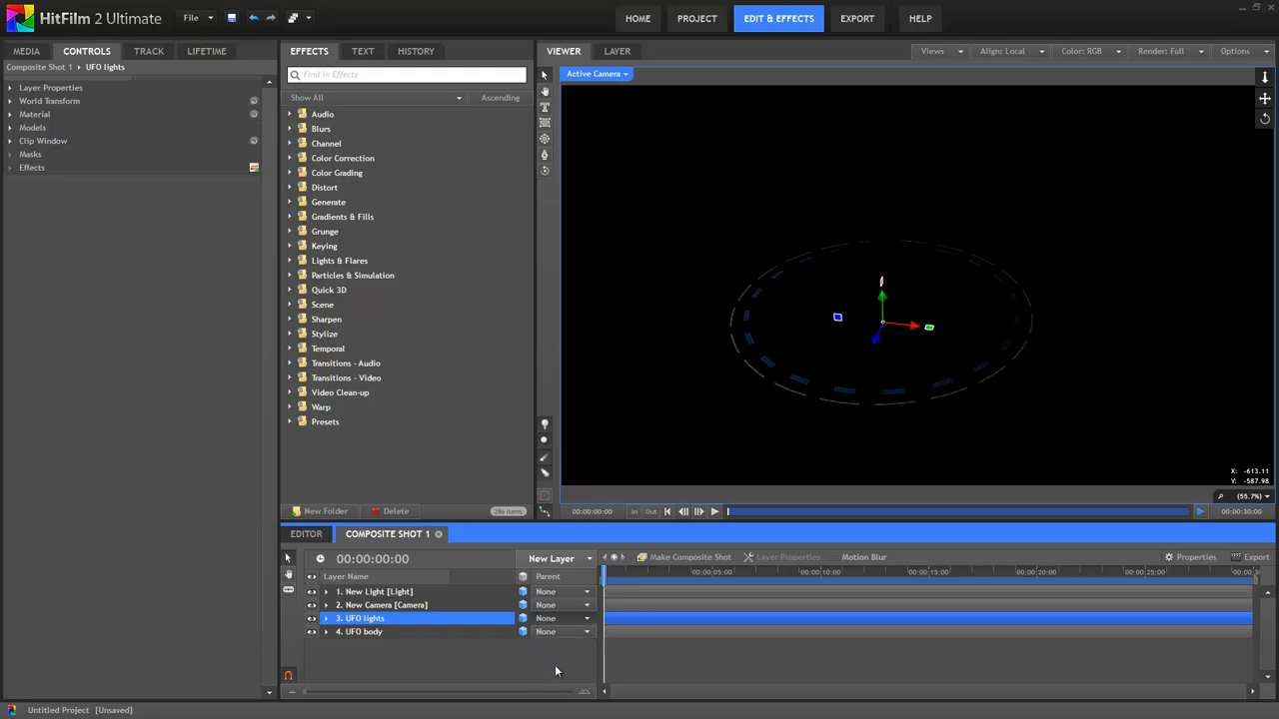
Change the UFO lights layer's Blend from Normal to Add in Layer Properties.
left_click(11, 89)
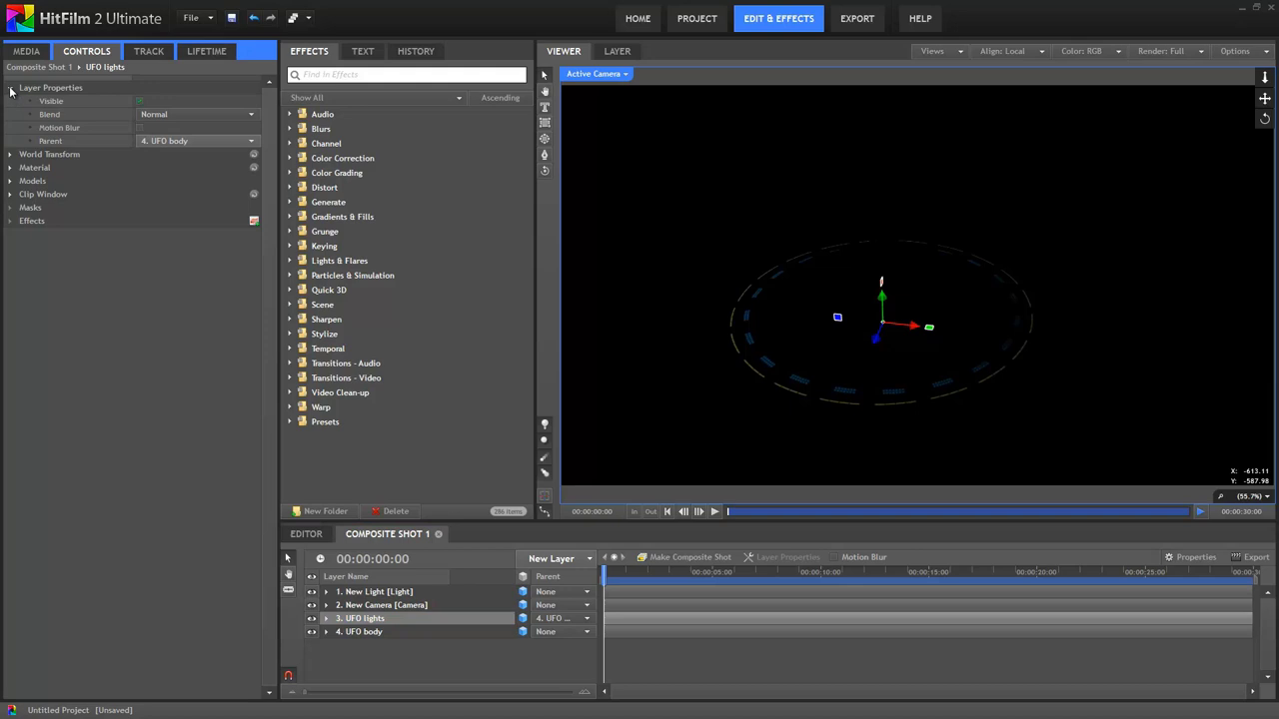
left_click(53, 89)
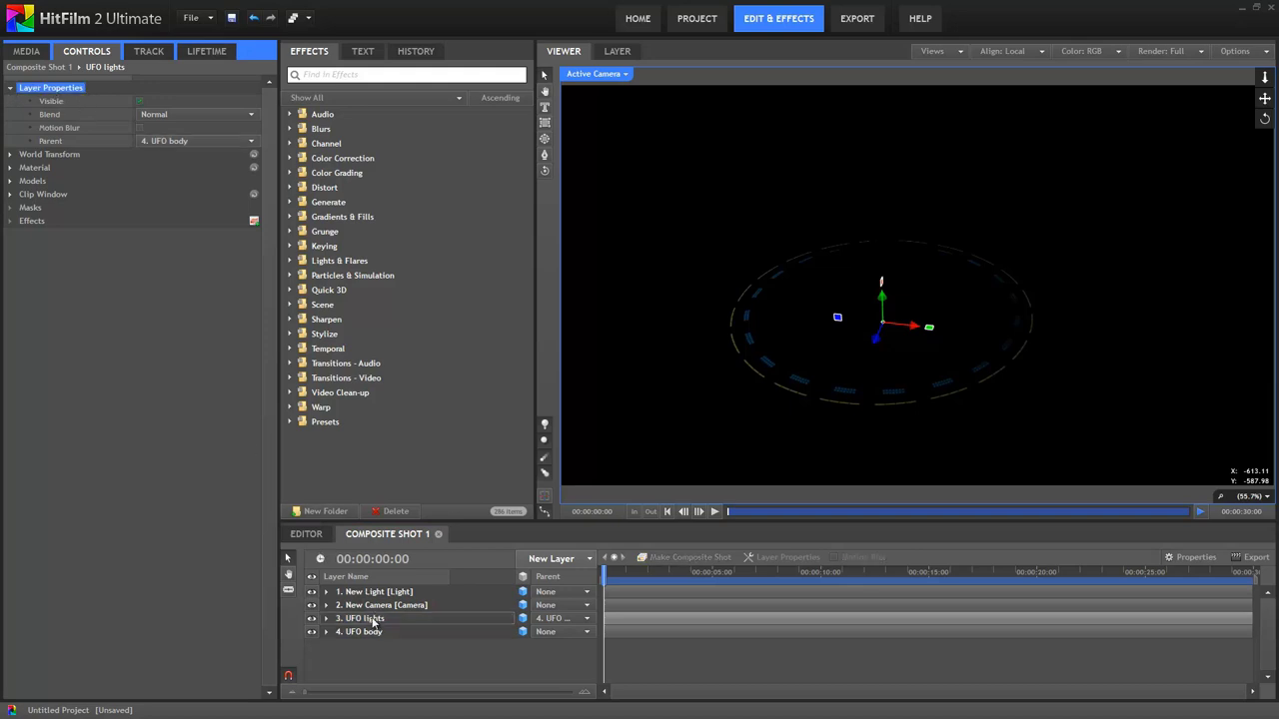
left_click(160, 114)
left_click(165, 128)
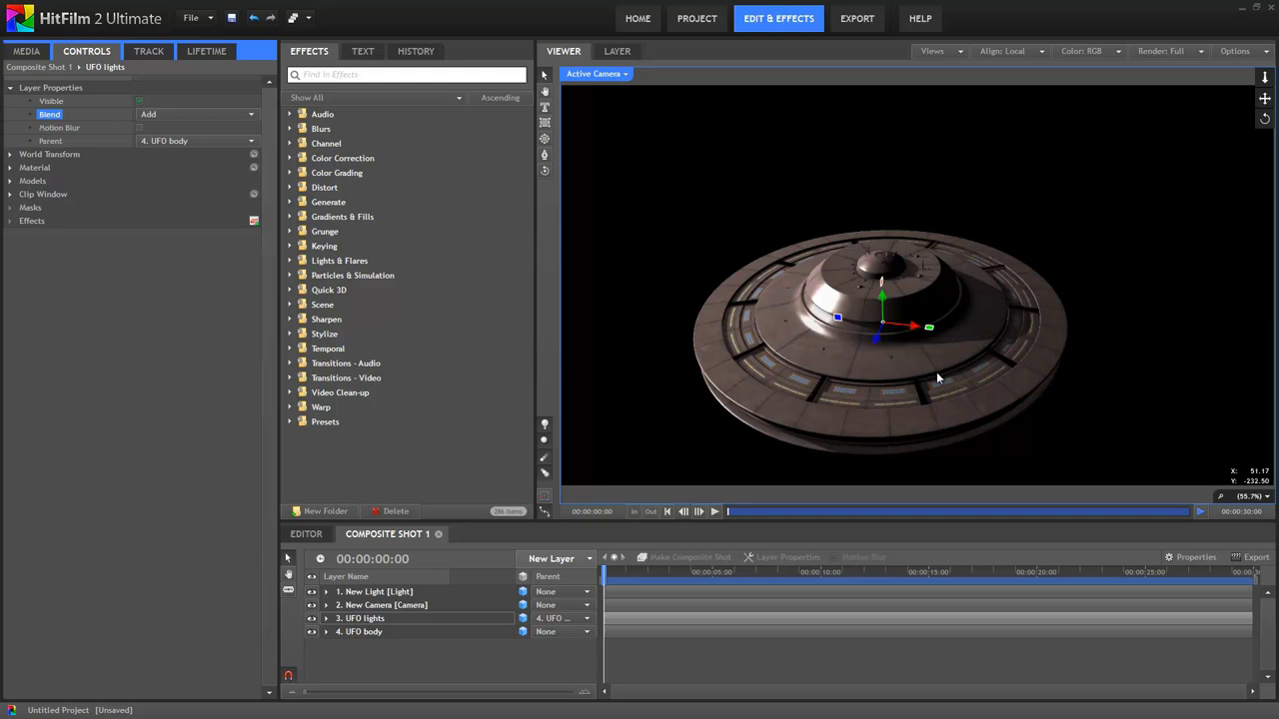
Compare the UFO lights' illumination settings, then tilt the UFO body to view the lights at an angle.
left_click(11, 168)
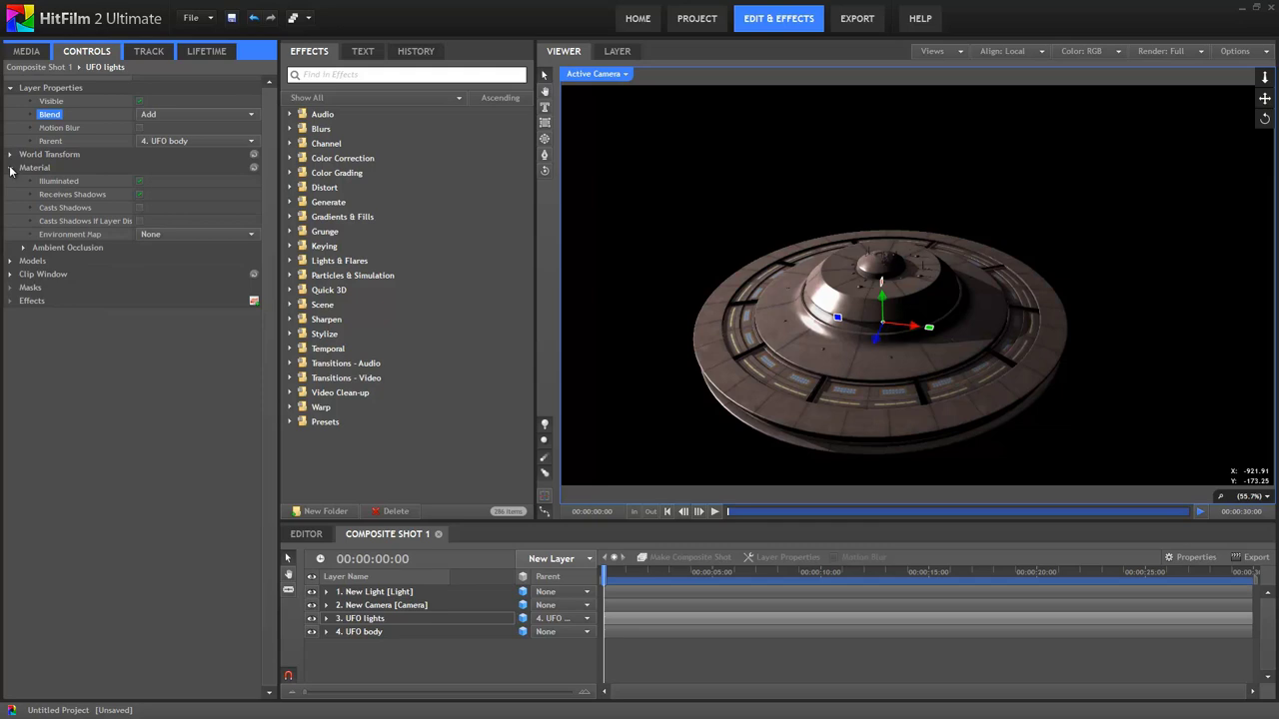
left_click(140, 182)
left_click(140, 181)
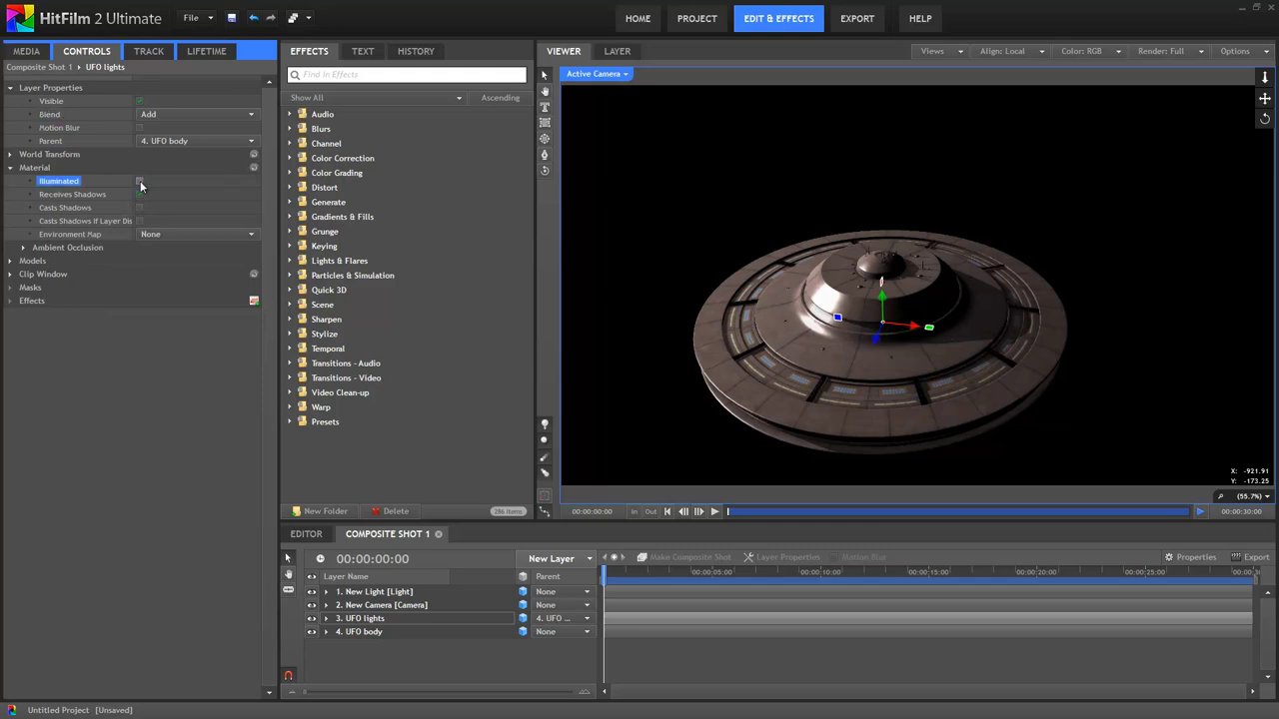
left_click(139, 182)
left_click(140, 195)
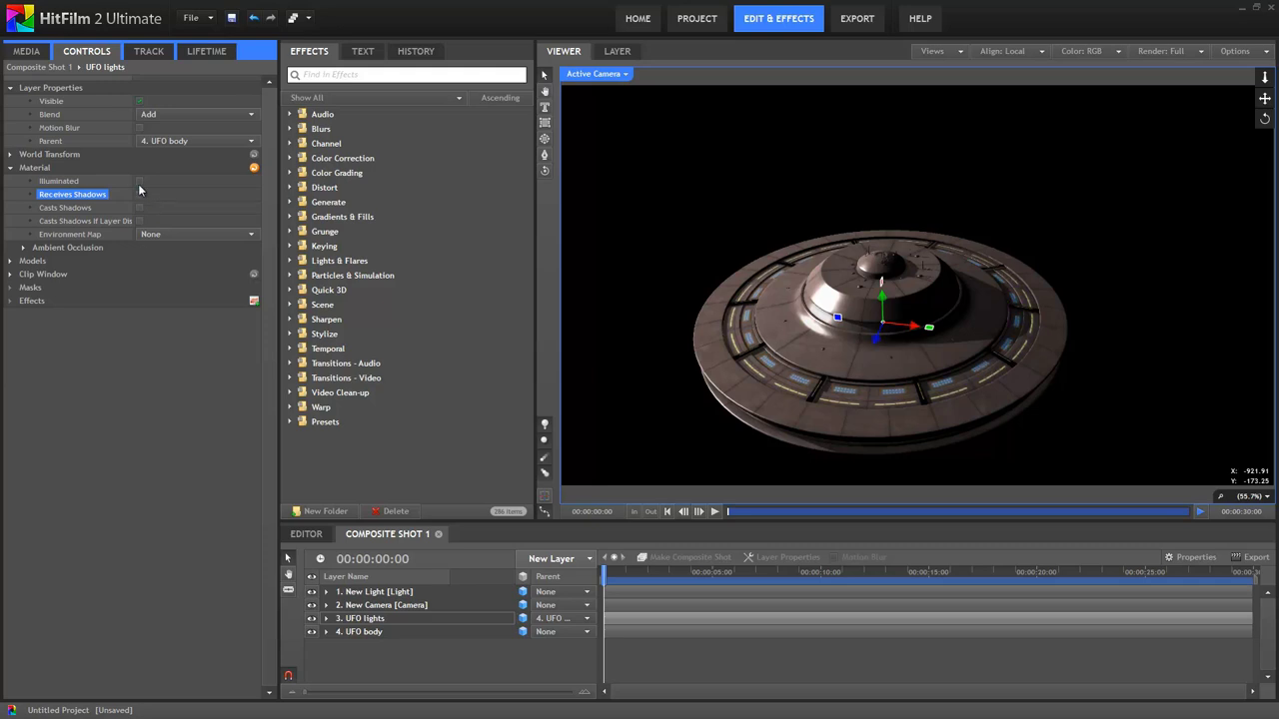
left_click(139, 180)
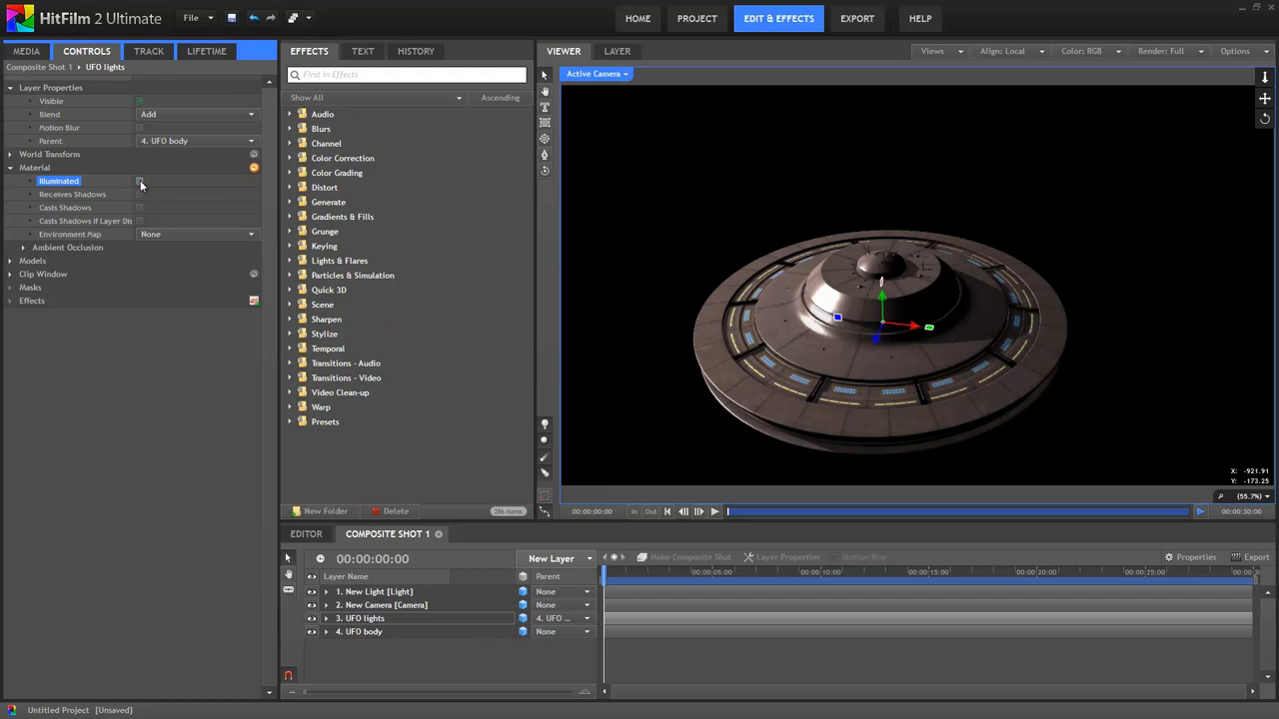
left_click(859, 339)
left_click_drag(859, 339, 849, 318)
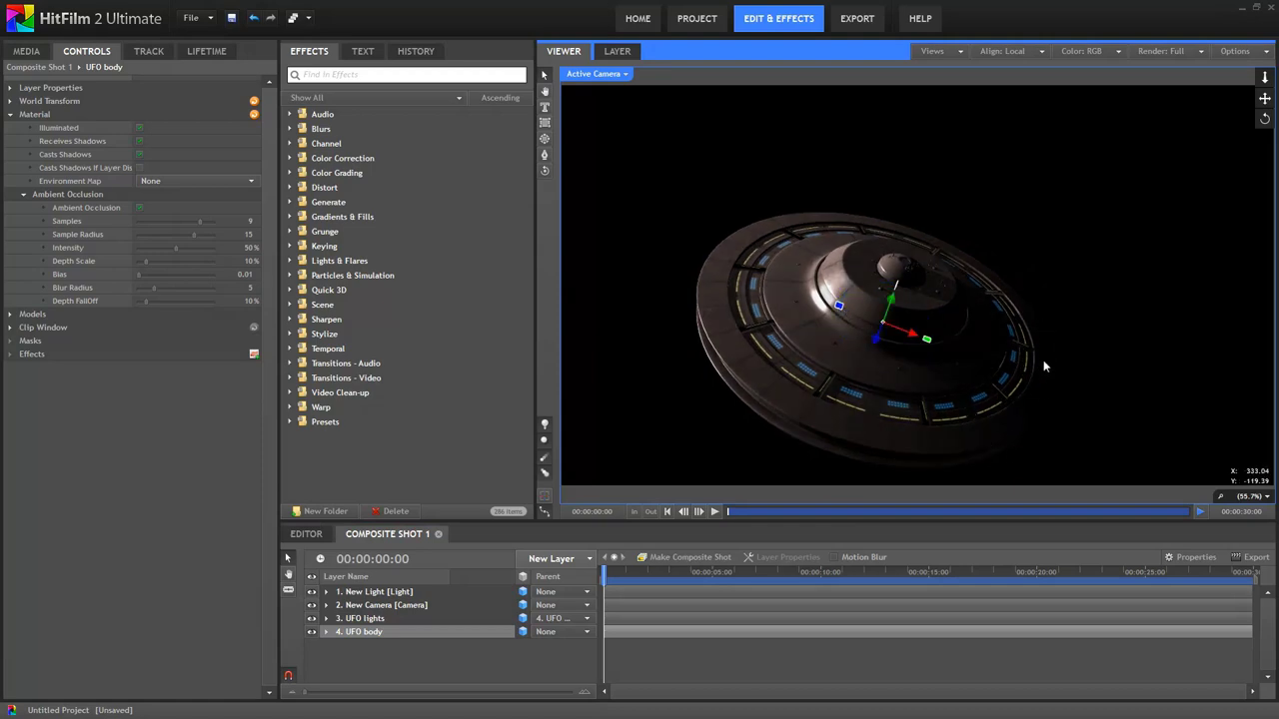
Turn off illumination on the UFO lights so they glow brighter, leaving shadow receiving off.
left_click(361, 619)
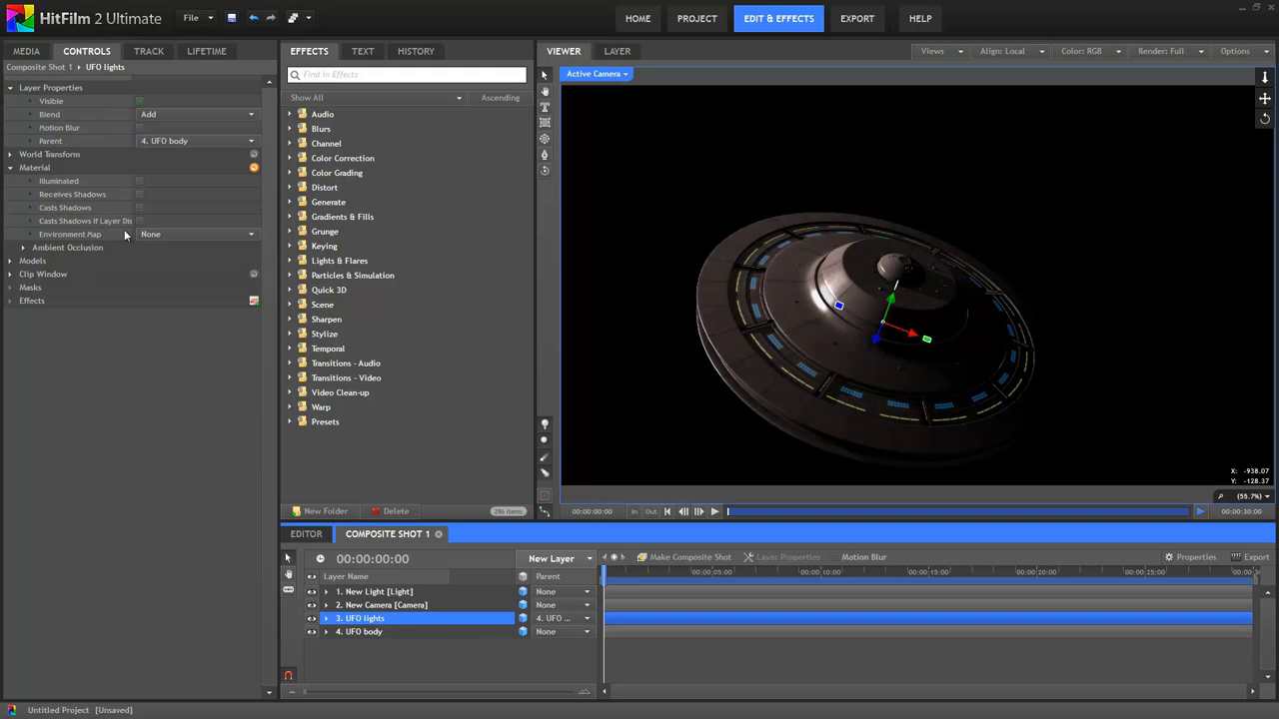
left_click(139, 181)
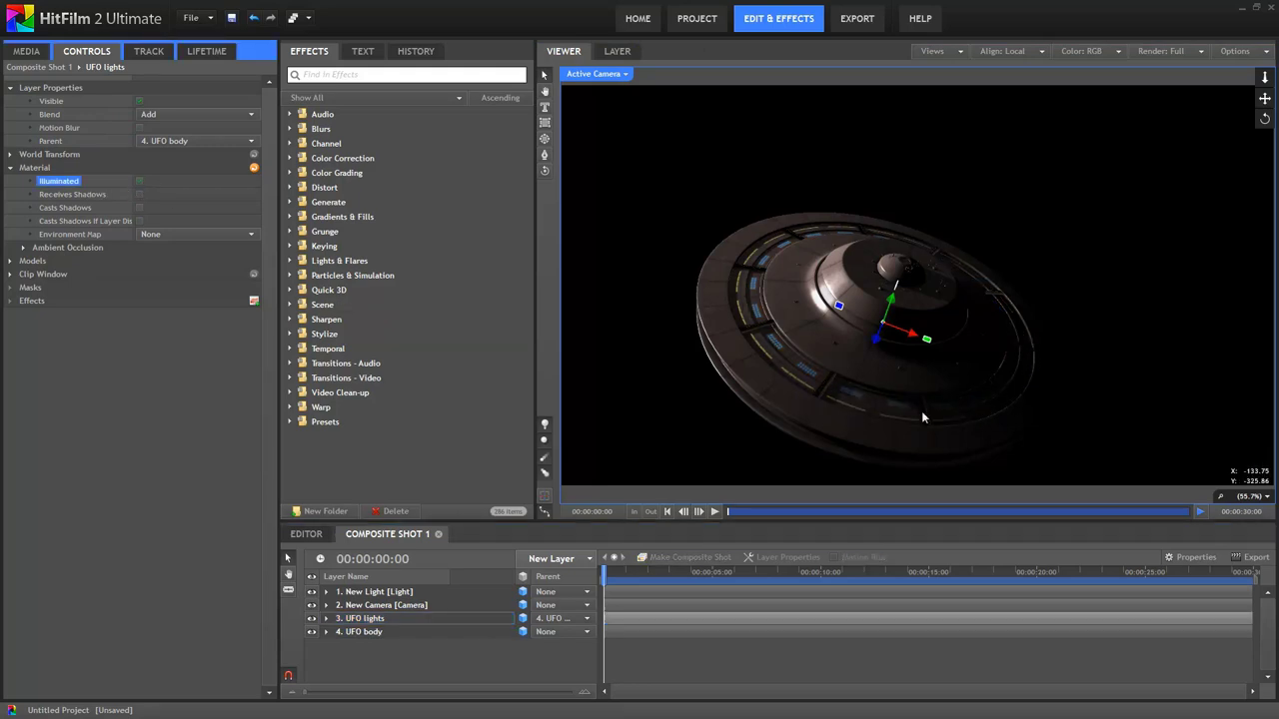
left_click(140, 183)
left_click(140, 196)
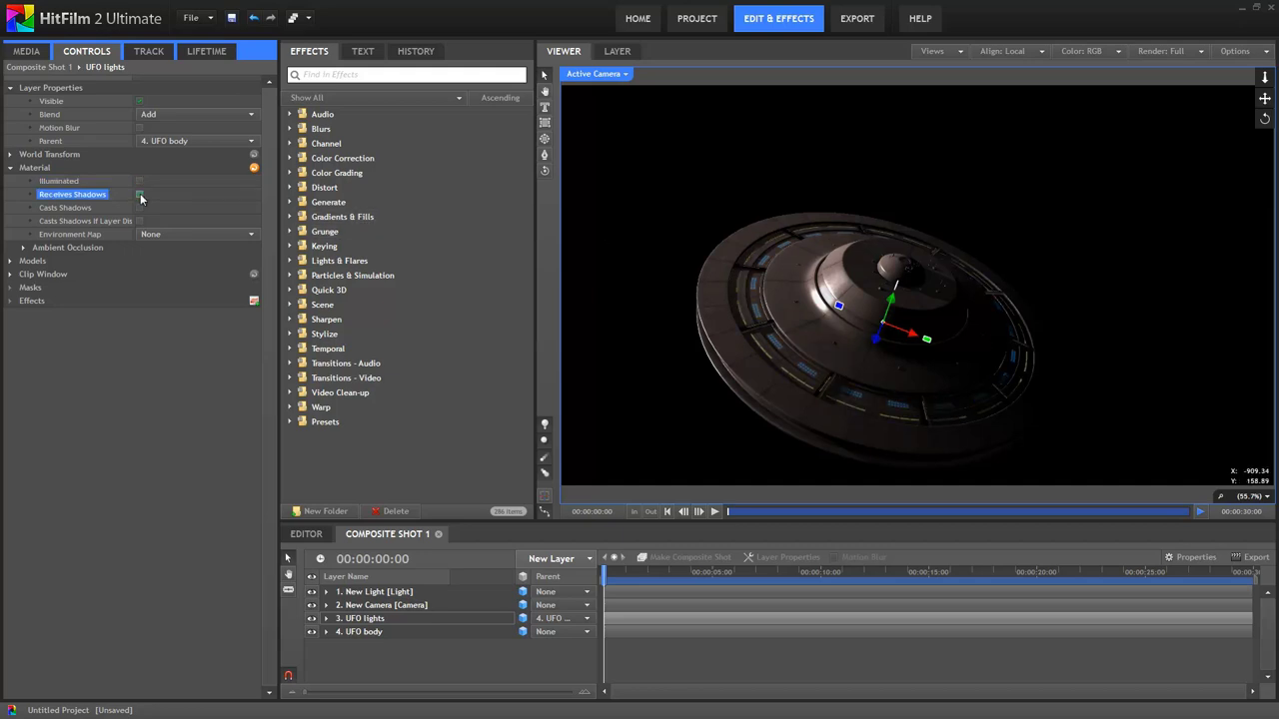
left_click(140, 196)
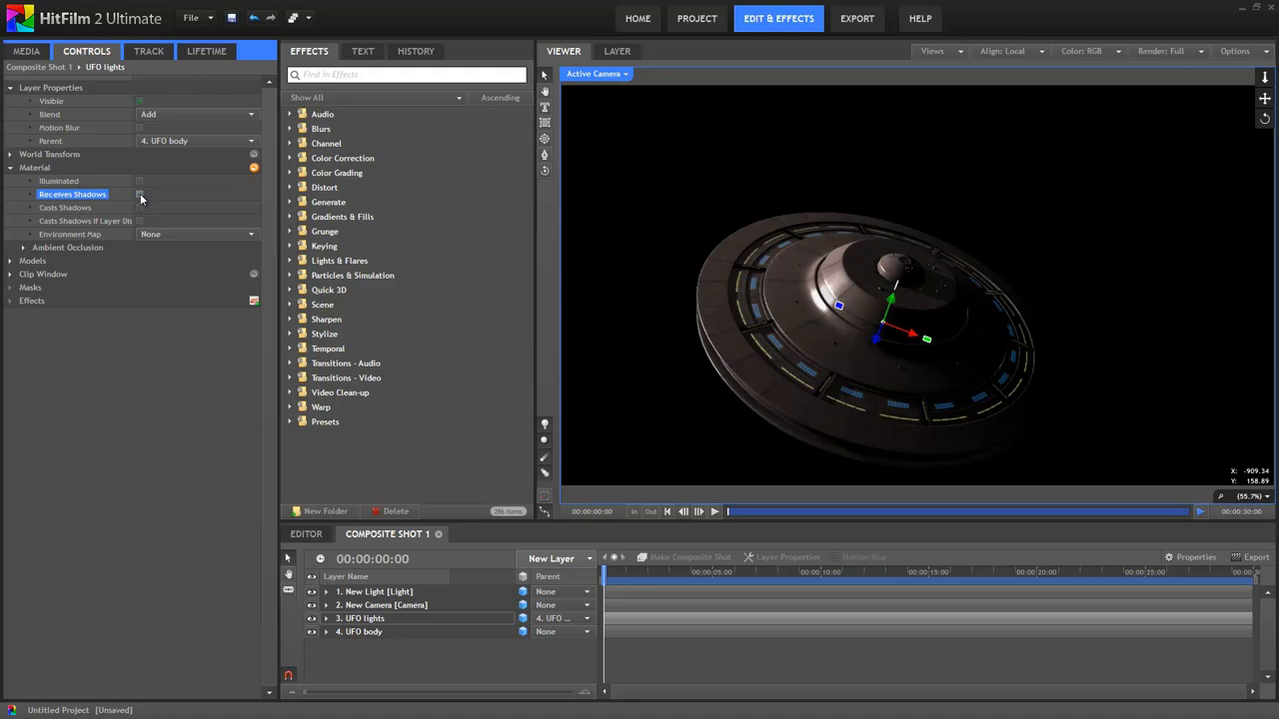
left_click(679, 413)
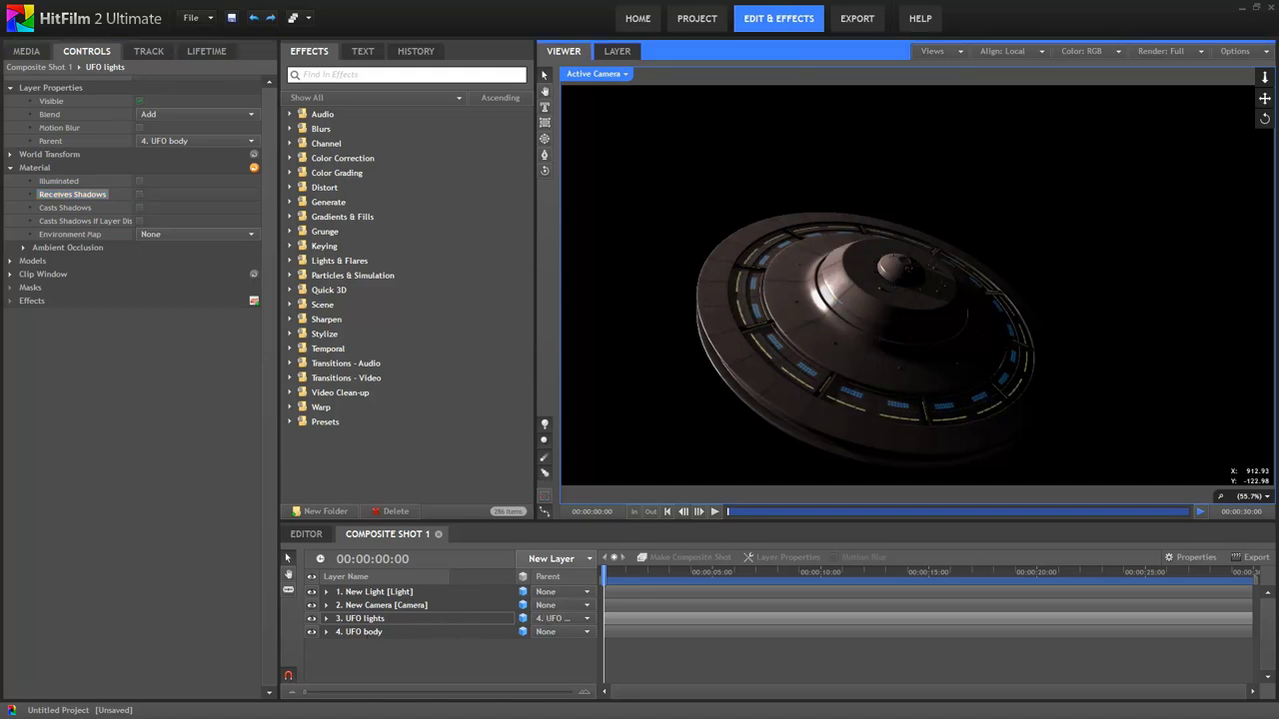
Select the UFO body and rotate it to a new angle in the viewer.
left_click(471, 647)
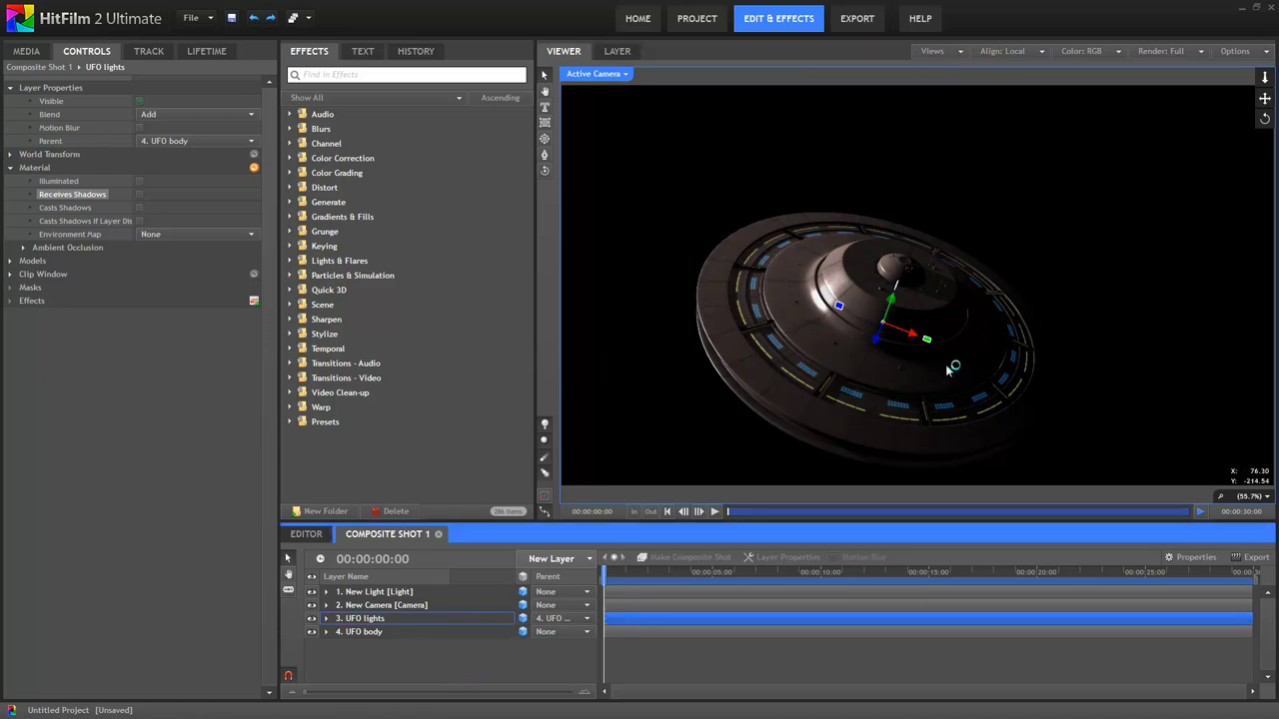
left_click(364, 632)
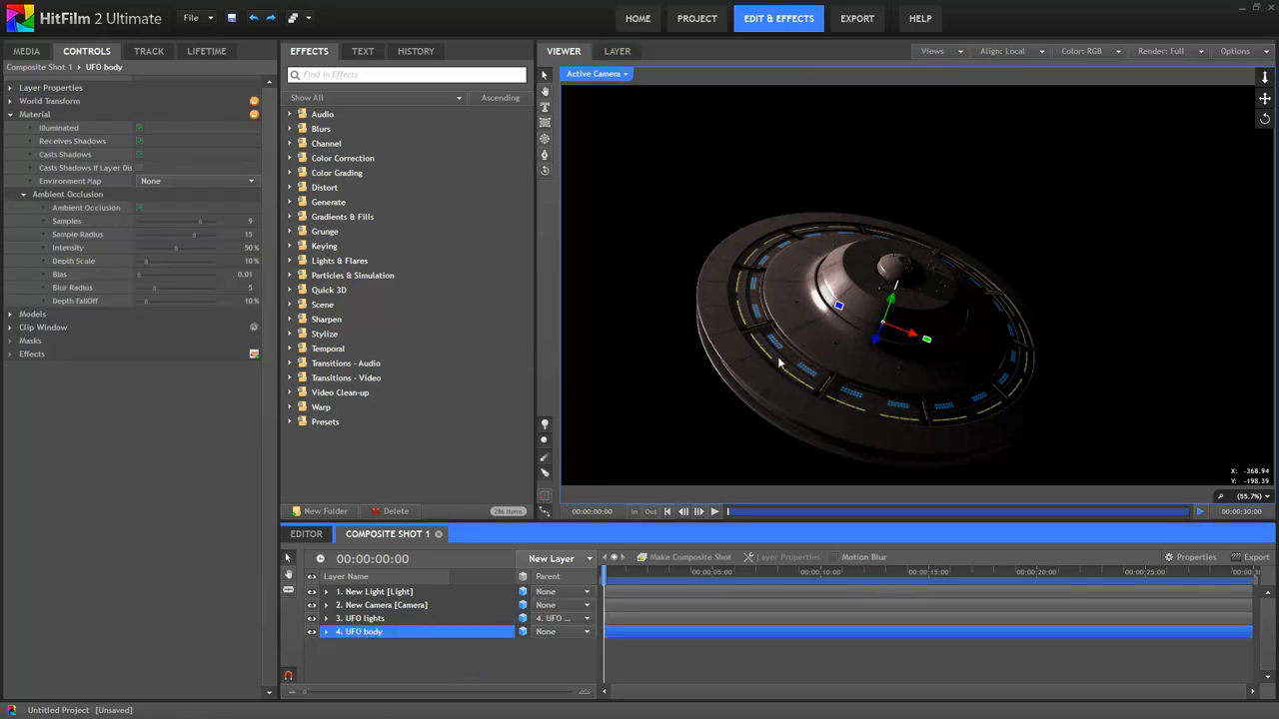
mouse_move(840, 307)
left_mouse_down()
mouse_move(838, 346)
mouse_move(856, 357)
mouse_move(863, 316)
left_mouse_up()
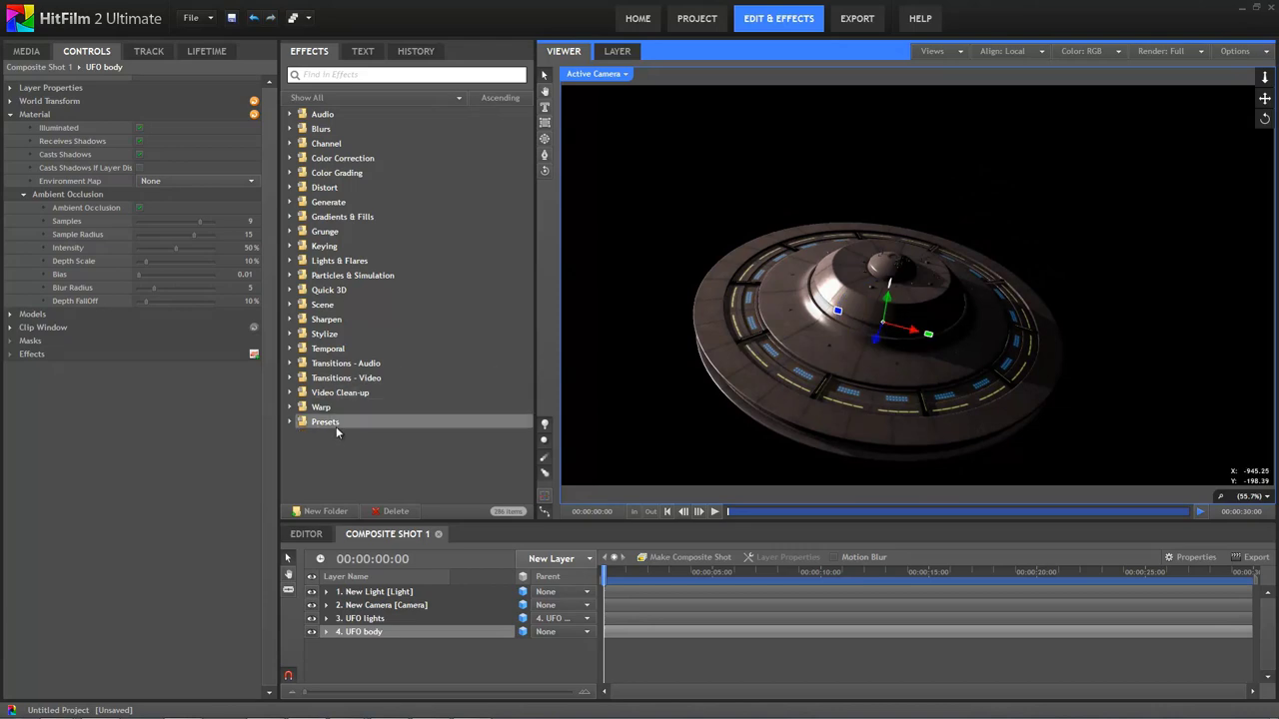
Select the UFO lights layer and toggle its visibility off and on to compare.
left_click(372, 621)
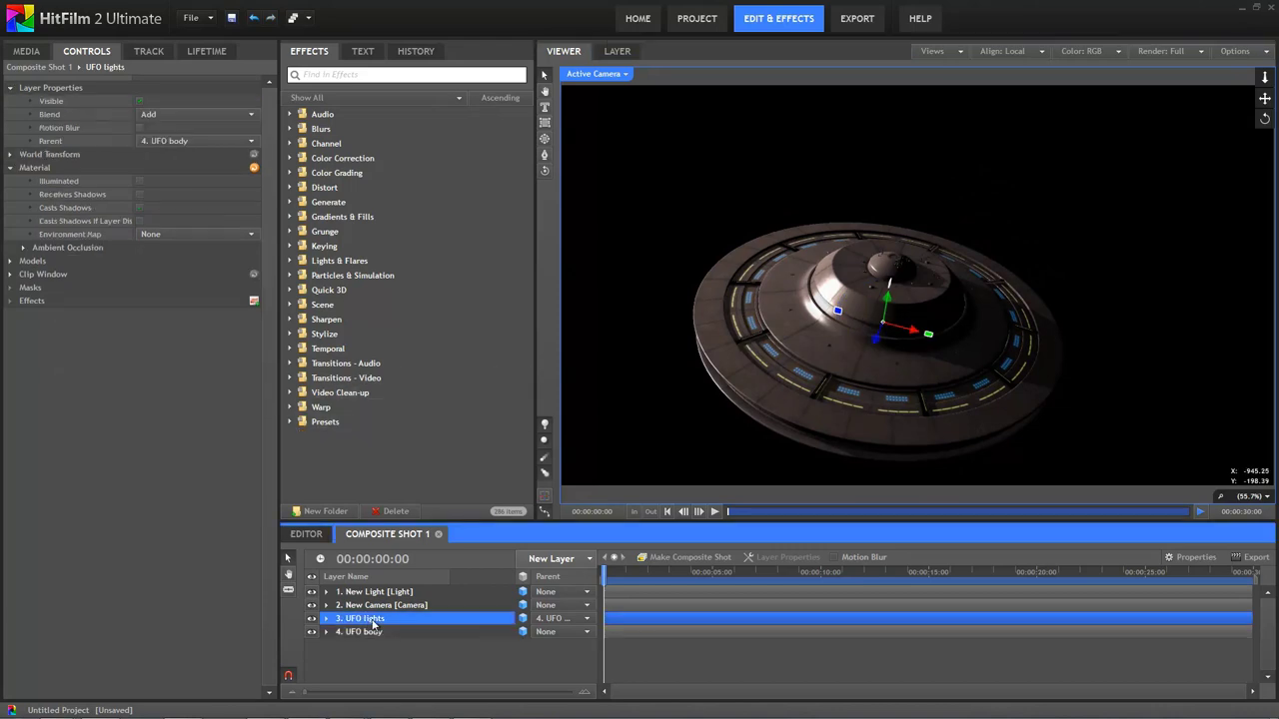
left_click(311, 618)
left_click(311, 618)
left_click(312, 618)
left_click(312, 618)
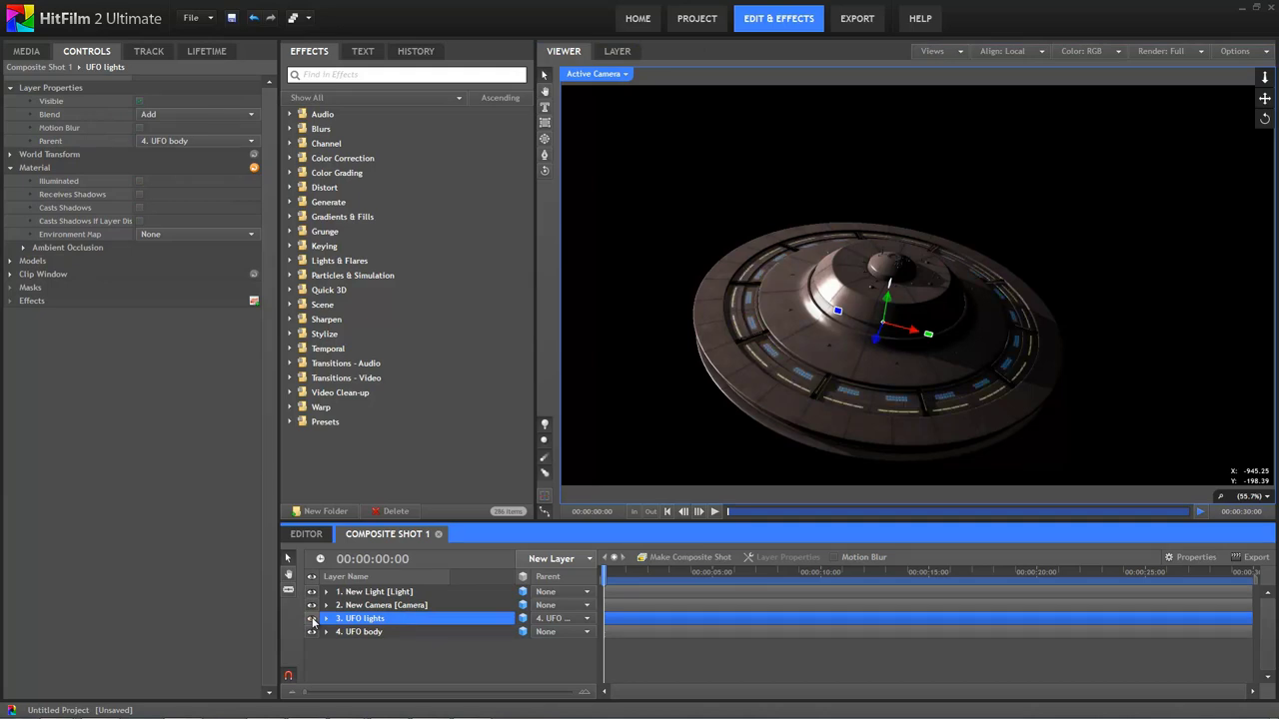
Apply a Glow effect to UFO lights with Add blend and 0% threshold.
left_click(376, 73)
type("glow")
left_click(335, 128)
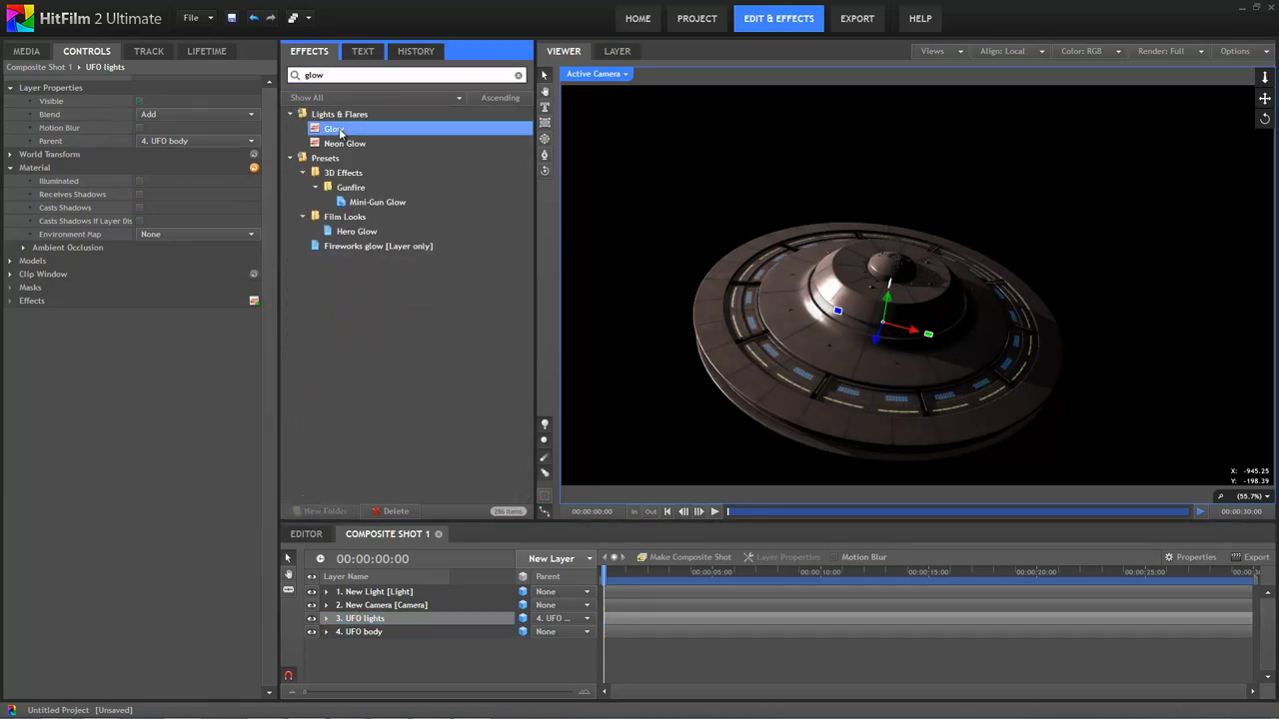
left_click_drag(130, 296, 130, 299)
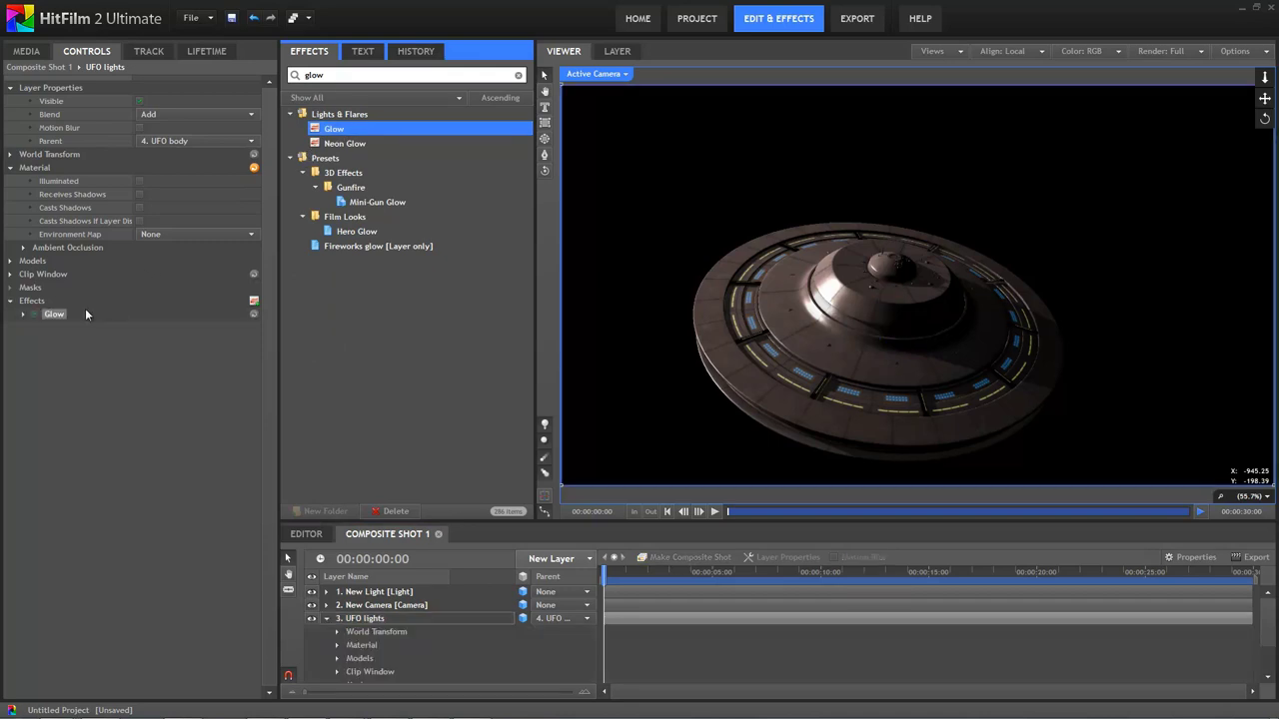
left_click(24, 315)
left_click(172, 367)
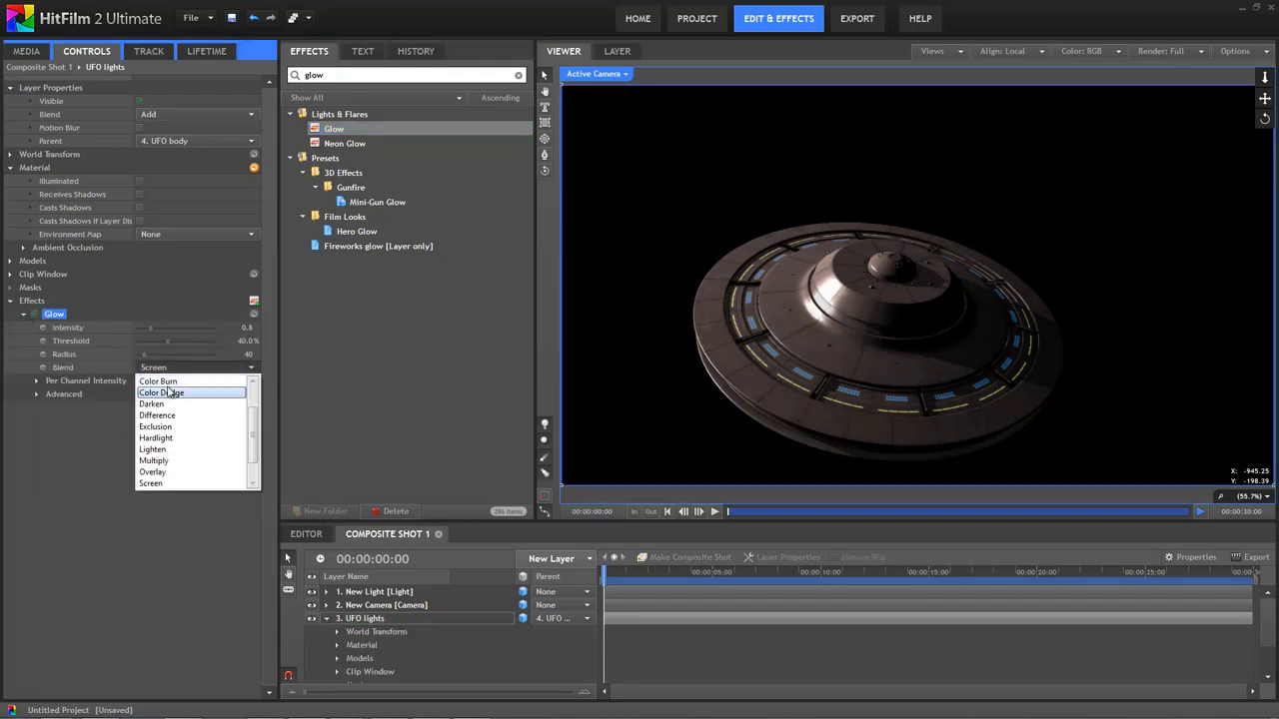
left_click(165, 404)
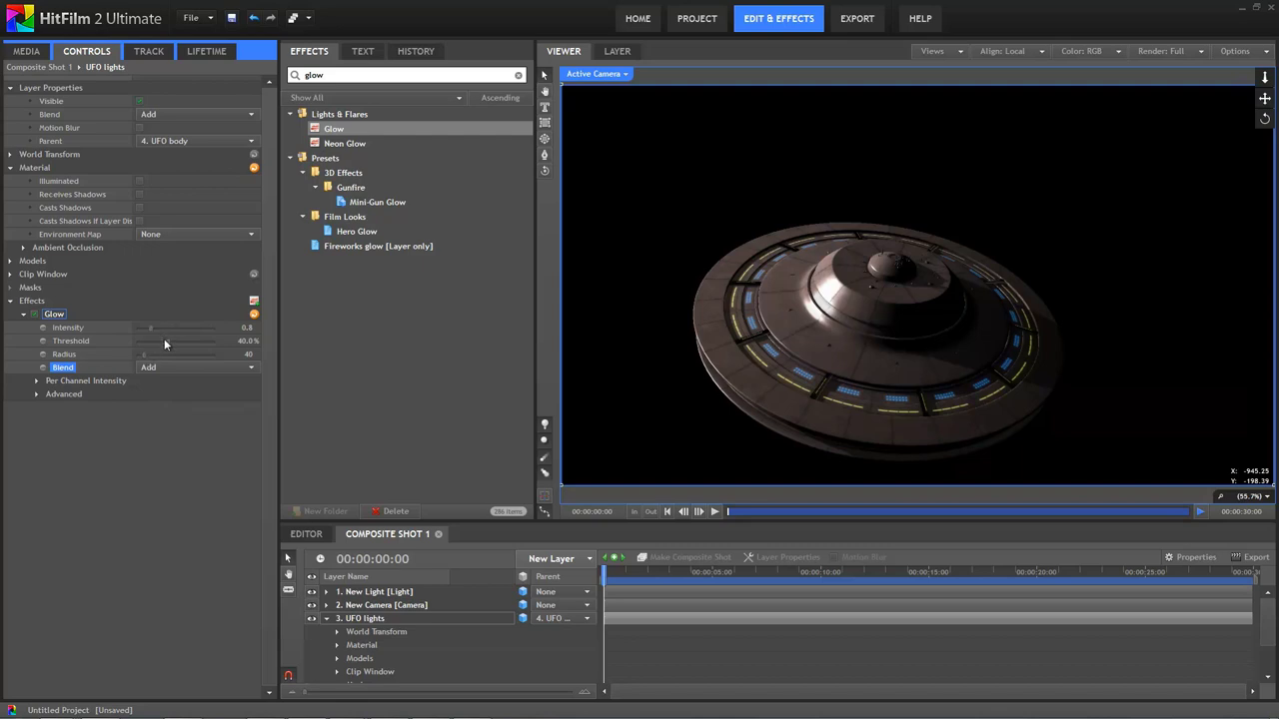
left_click_drag(164, 339, 118, 343)
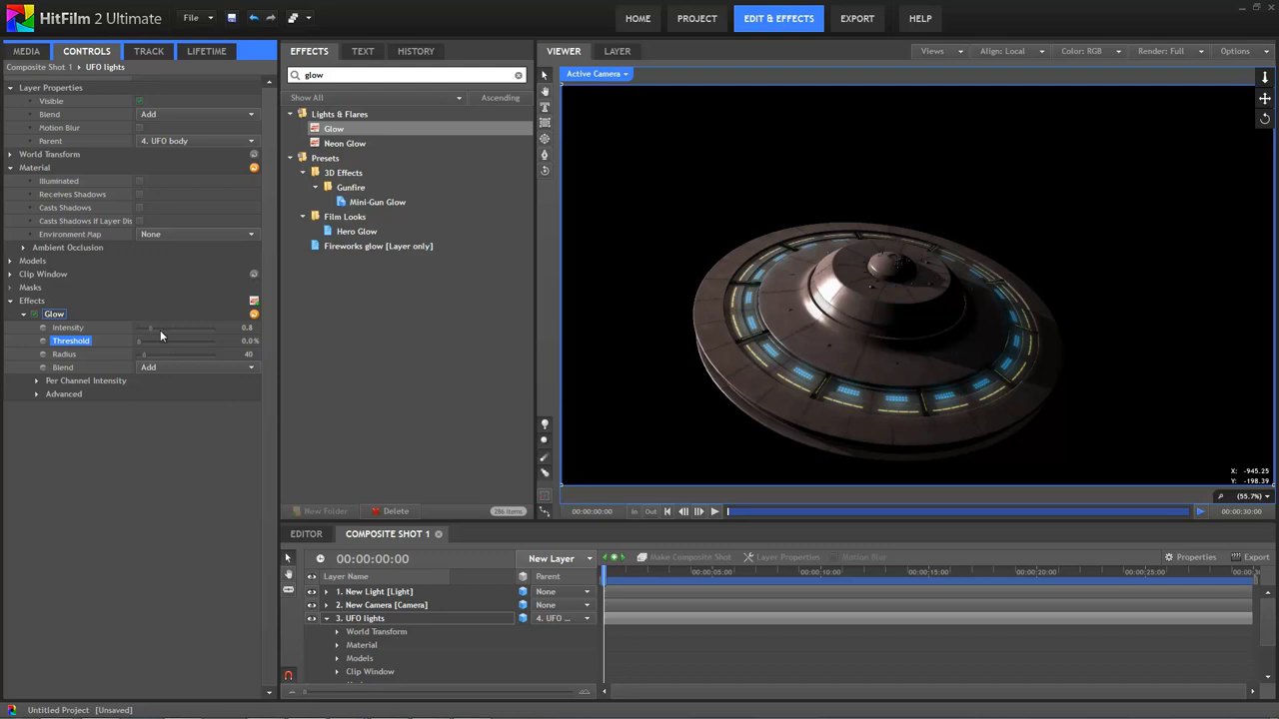
Duplicate the Glow effect and widen the copy's radius to 174.
left_click(55, 315)
key("ctrl+d")
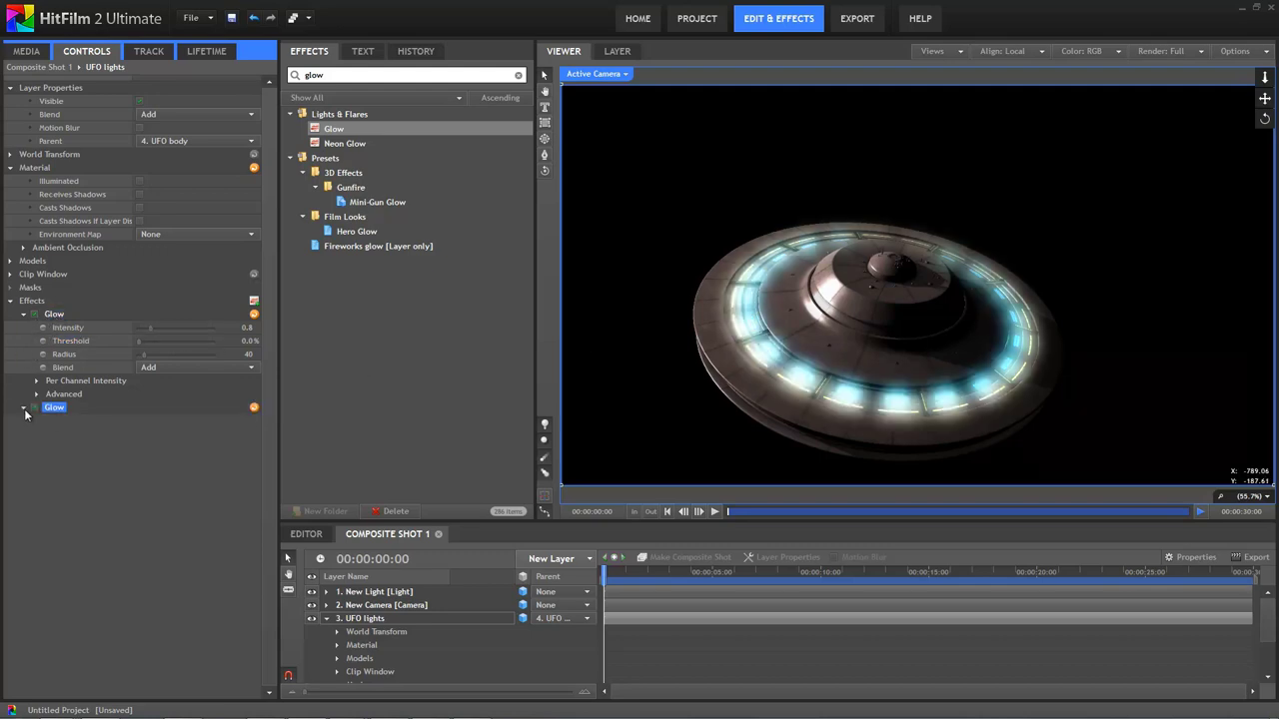
left_click_drag(148, 450, 165, 454)
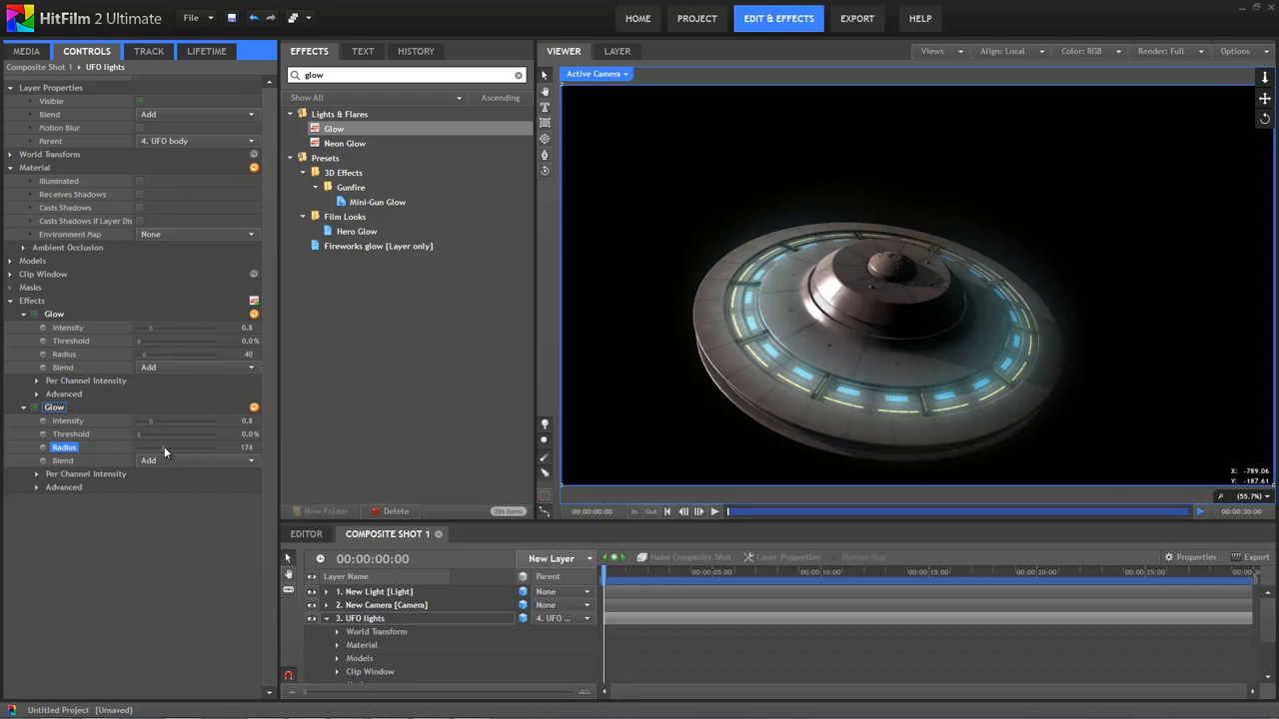
Apply Light Streaks to UFO lights with Add blend, threshold 0.10, size 66.6, brightness 0.90.
double_click(417, 75)
type("strea")
left_click(363, 131)
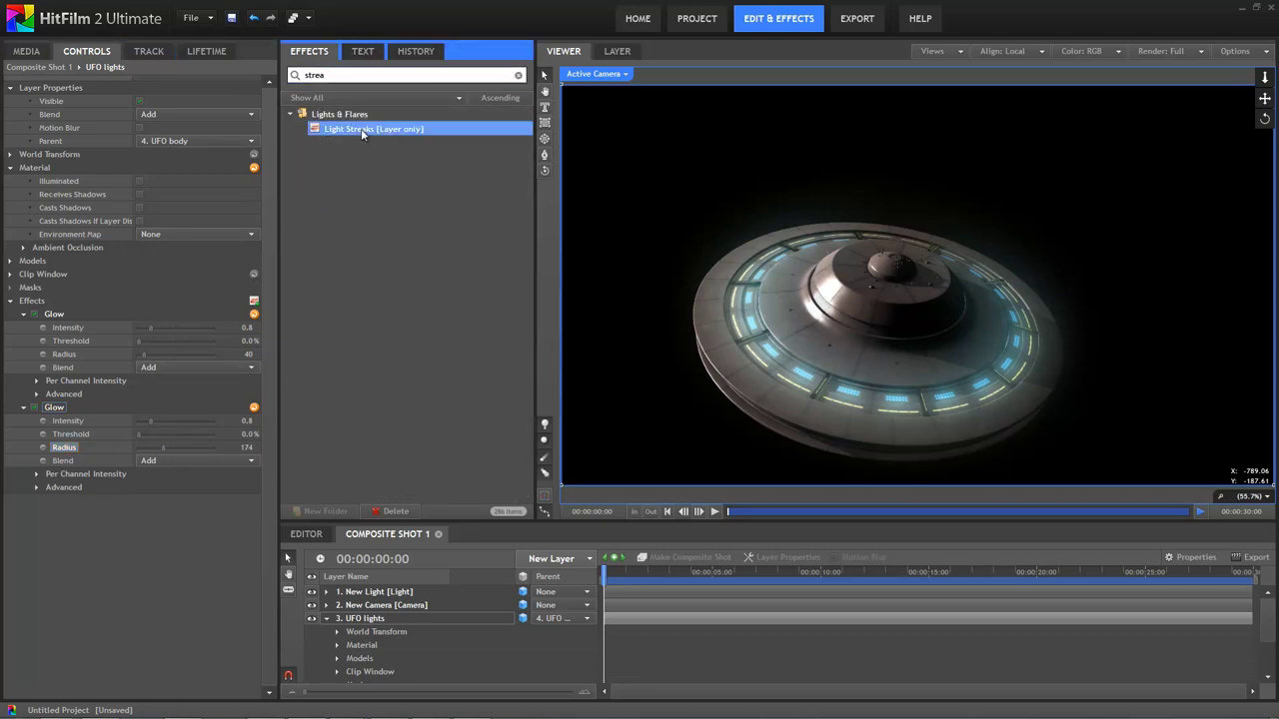
left_click_drag(363, 131, 77, 497)
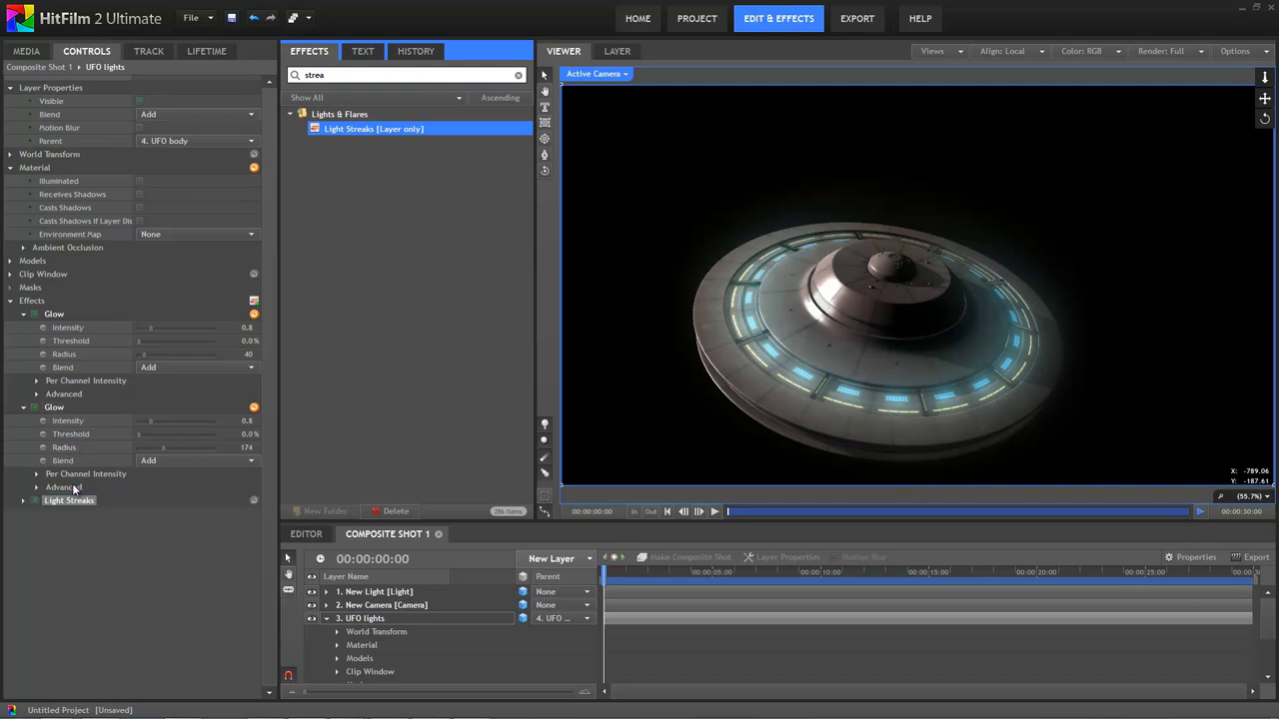
left_click(23, 500)
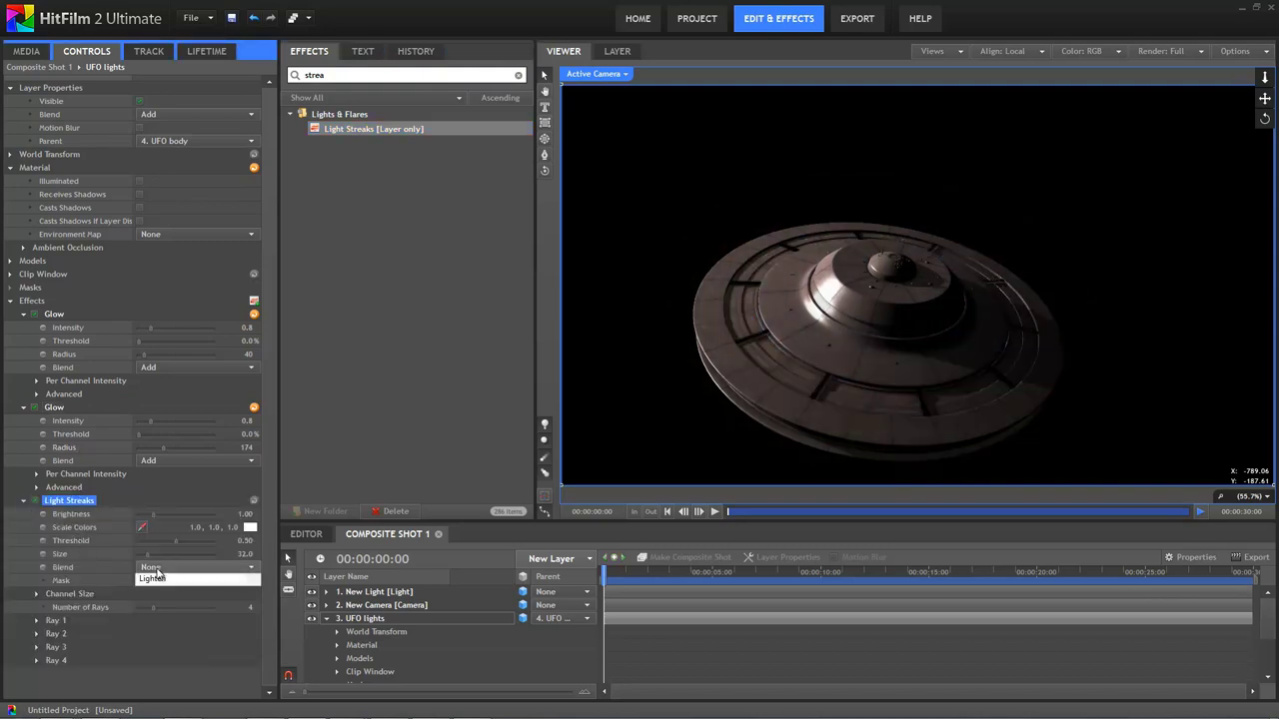
left_click(160, 567)
left_click(160, 600)
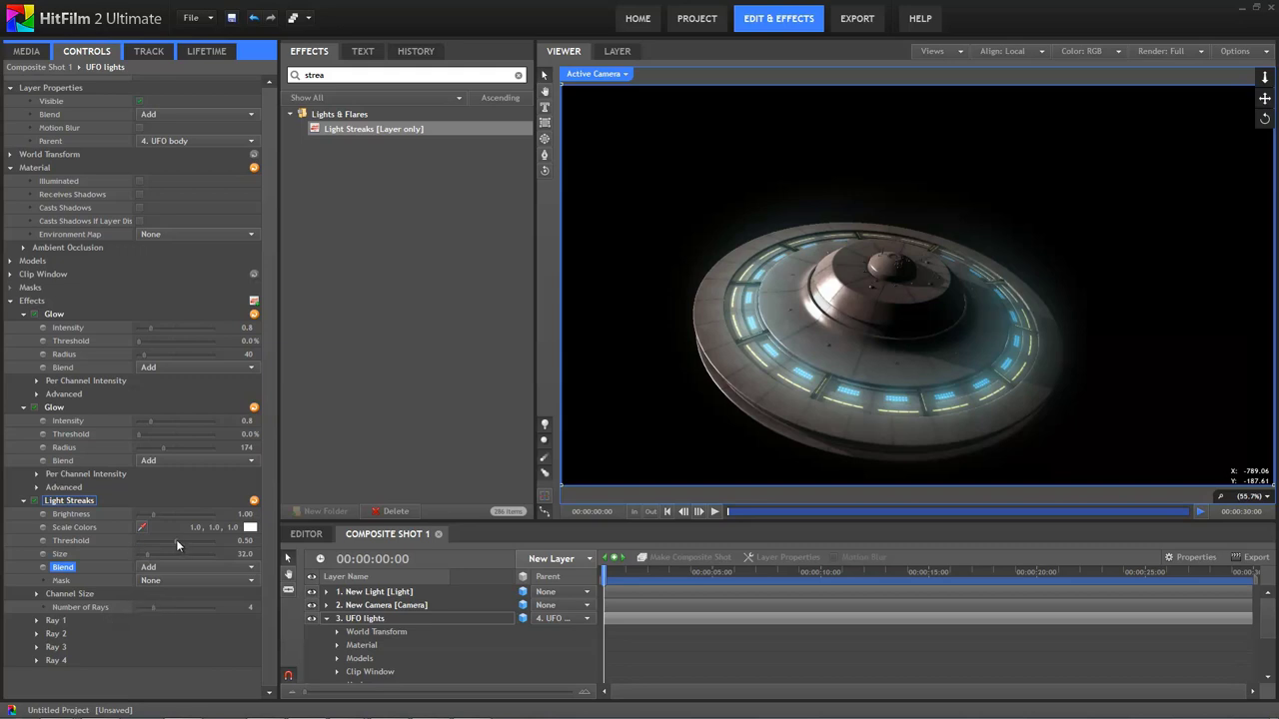
mouse_move(176, 541)
left_mouse_down()
mouse_move(141, 544)
mouse_move(174, 558)
mouse_move(158, 561)
left_mouse_up()
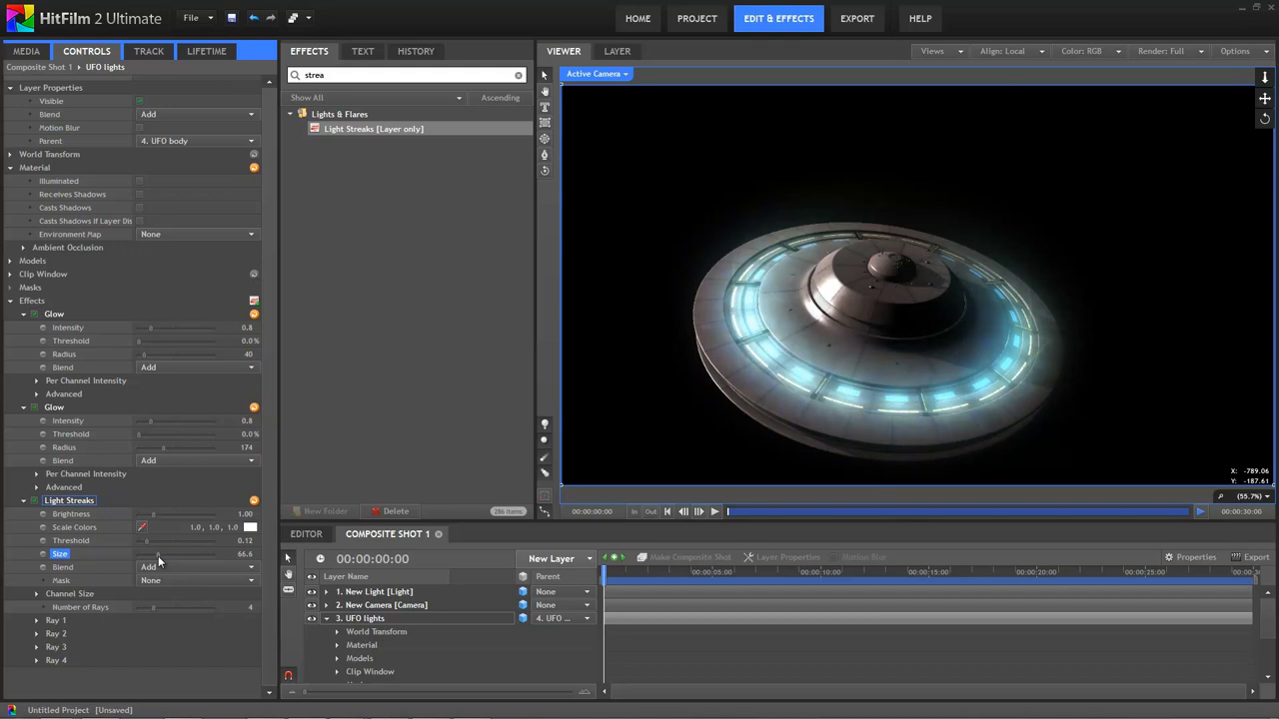
mouse_move(155, 519)
left_mouse_down()
mouse_move(149, 545)
mouse_move(130, 546)
mouse_move(159, 542)
mouse_move(141, 548)
left_mouse_up()
Select the Light ring part inside the UFO lights model and rotate it in the viewer.
left_click(10, 260)
left_click(23, 274)
left_click(62, 301)
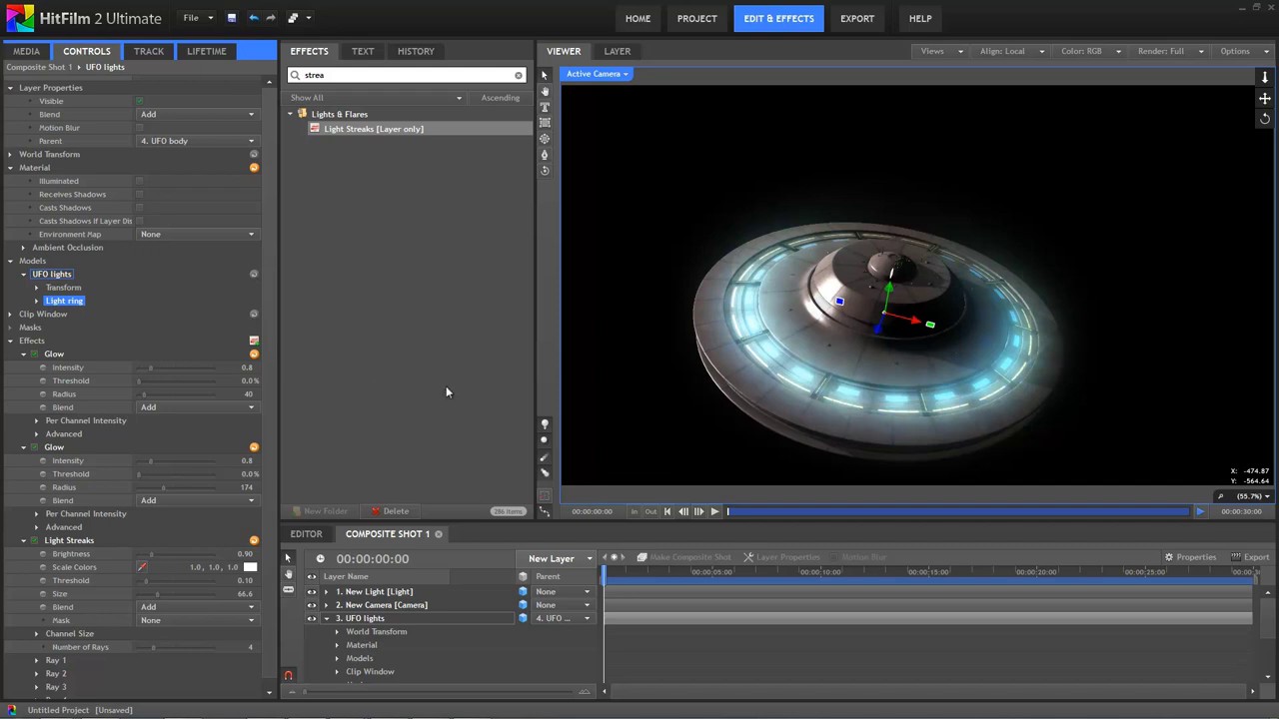
left_click_drag(937, 329, 898, 355)
Keyframe the Light ring's Rotation (Y) to reach 3 revolutions at 00:00:05:00.
left_click(37, 301)
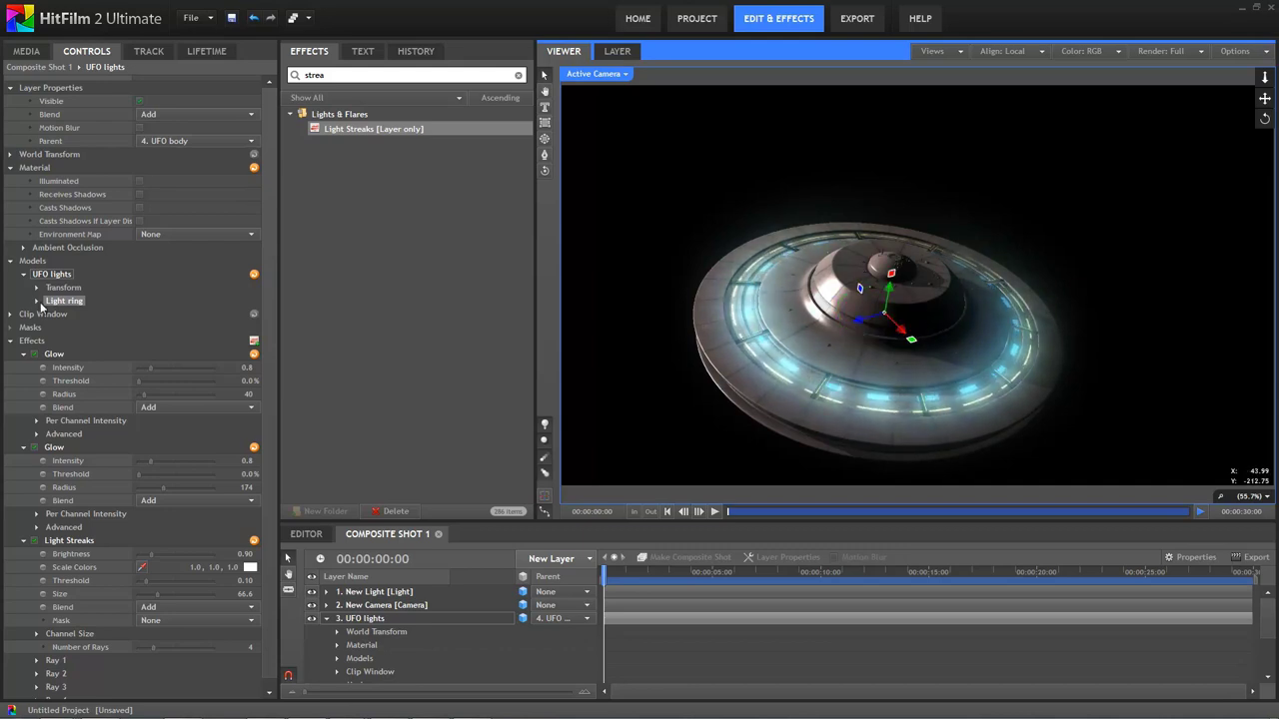
left_click(50, 314)
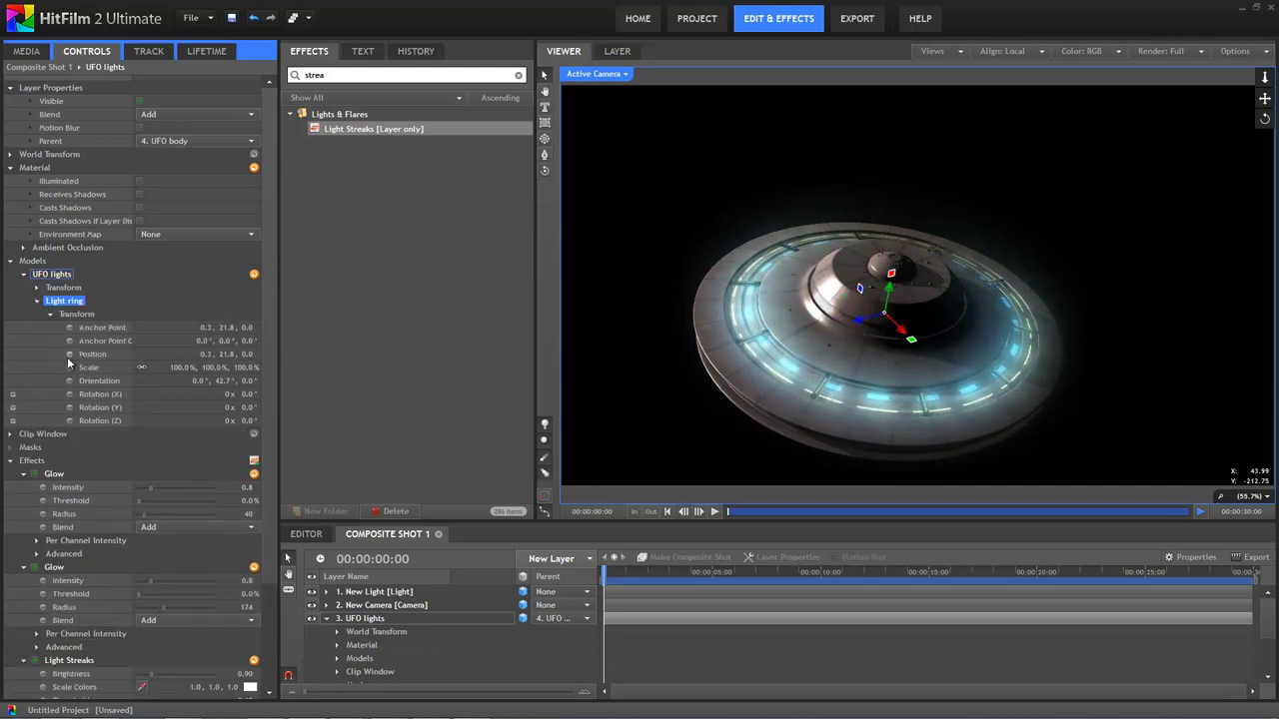
left_click(72, 408)
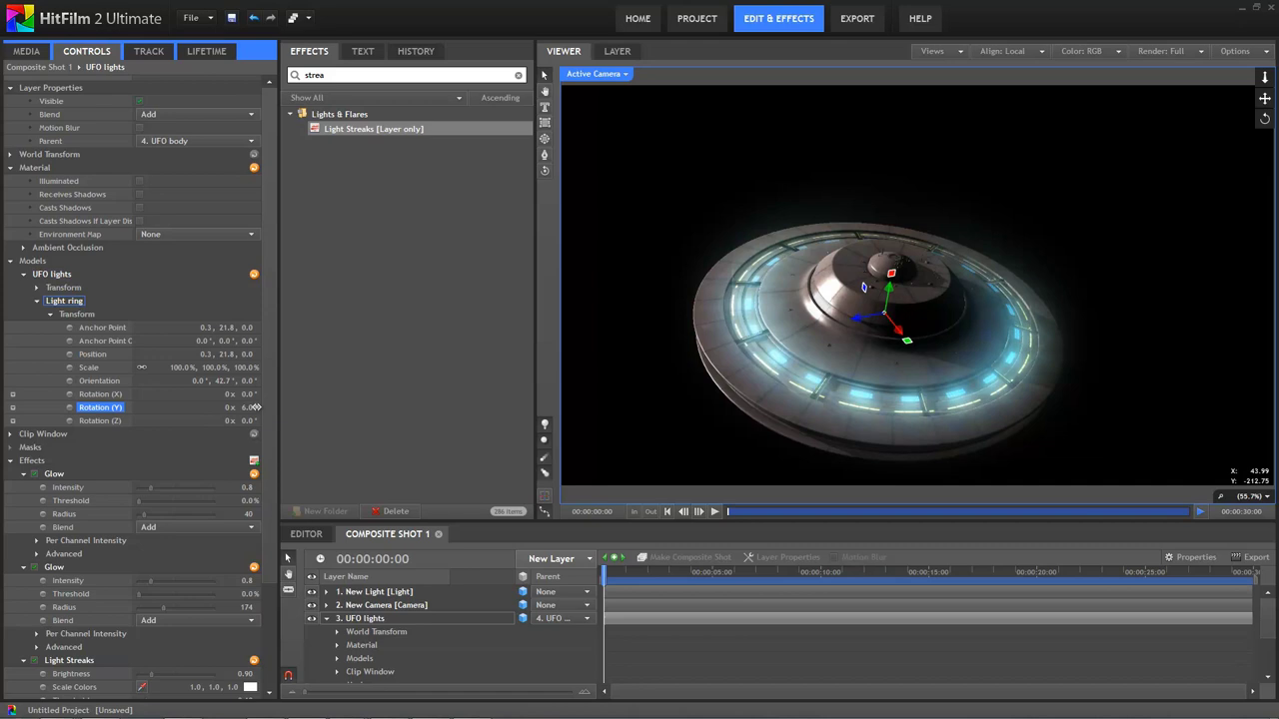
left_click(69, 407)
left_click(716, 572)
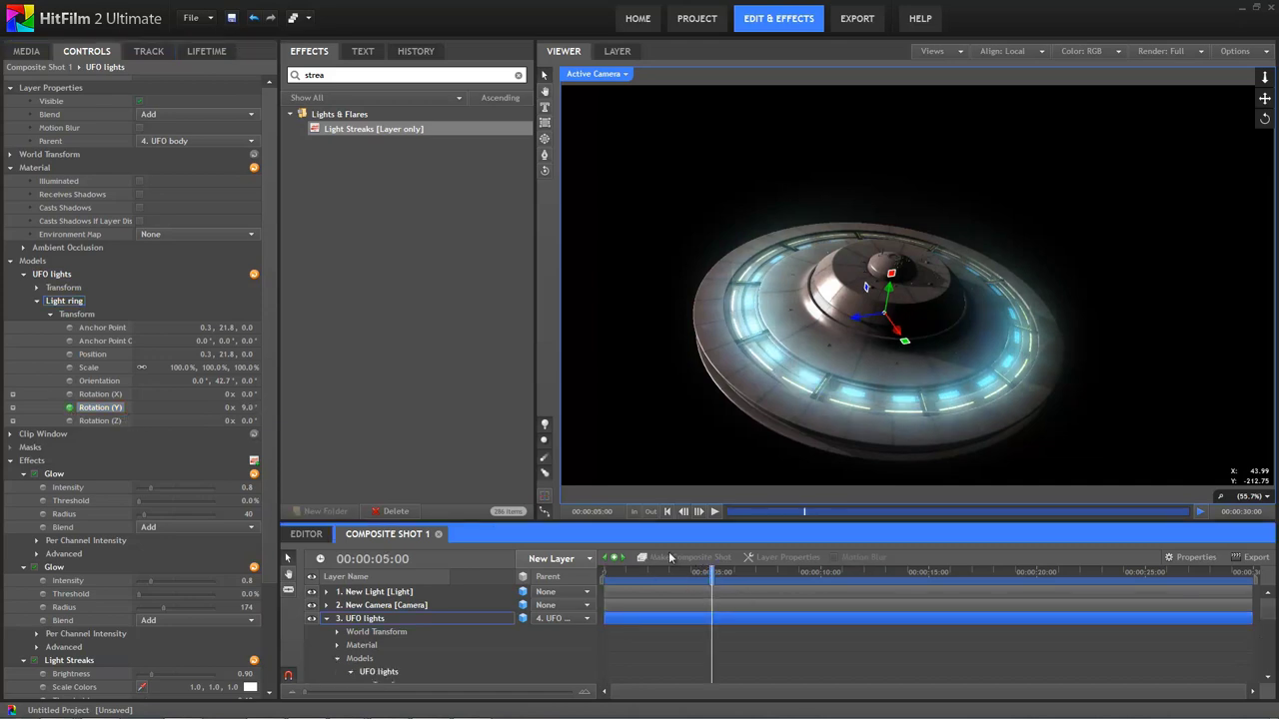
left_click(222, 408)
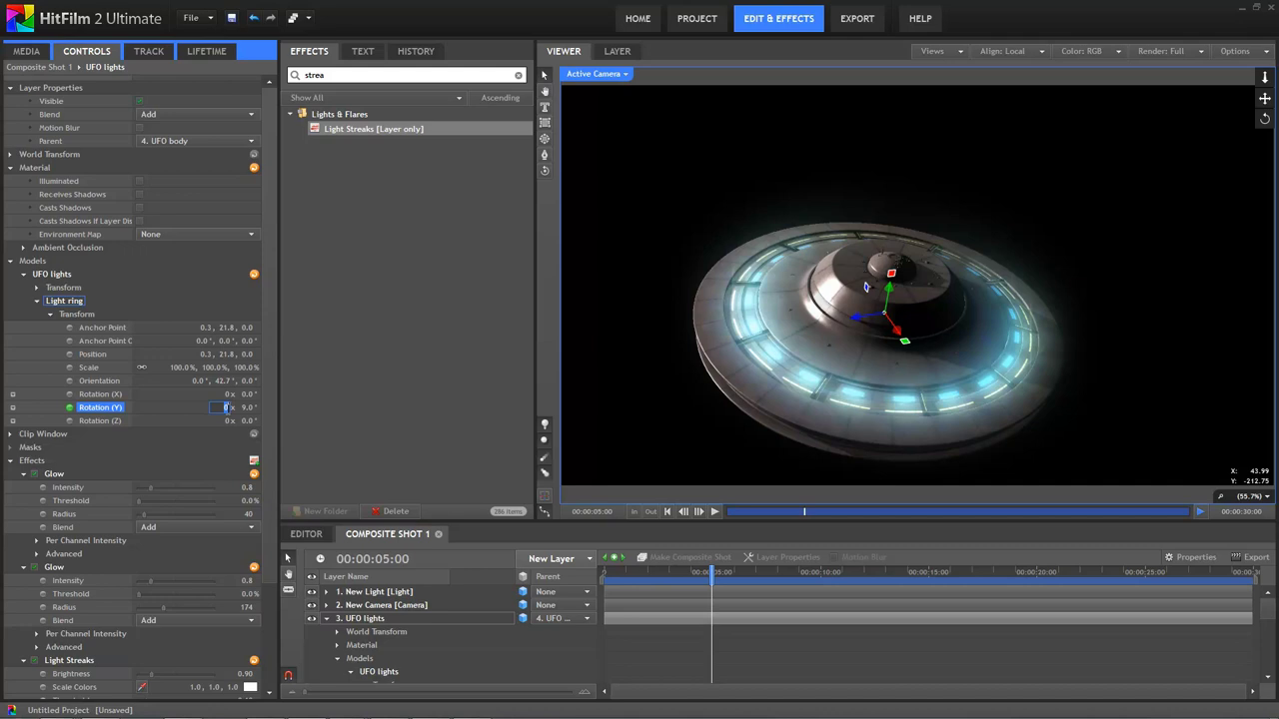
type("3")
key("Return")
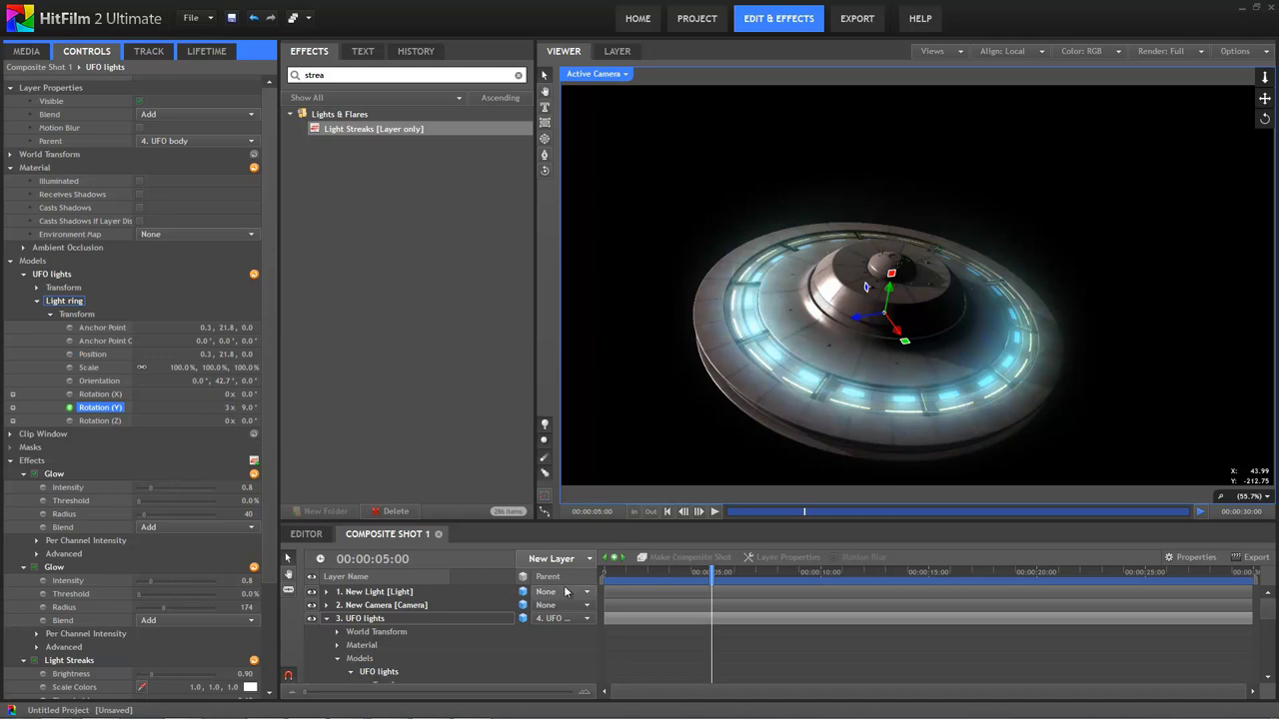
left_click_drag(610, 574, 618, 575)
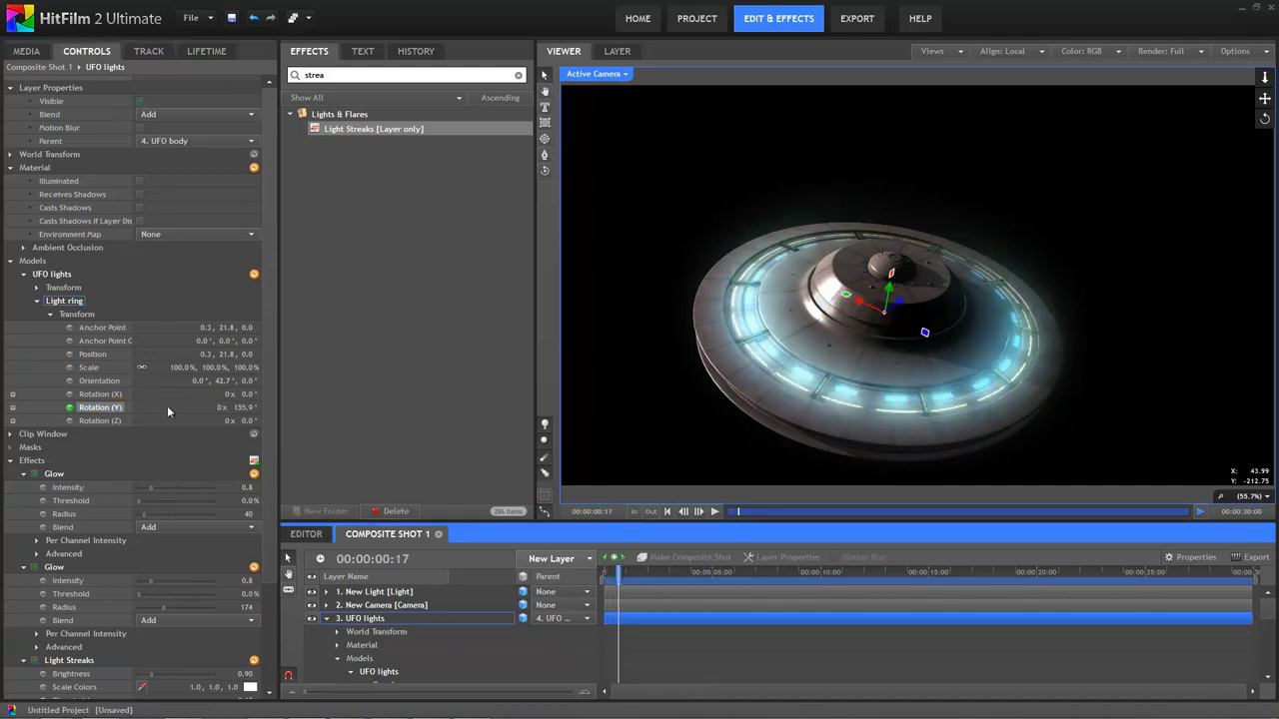
Enable motion blur on UFO lights and drag the final Rotation (Y) keyframe to about two seconds.
left_click(376, 619)
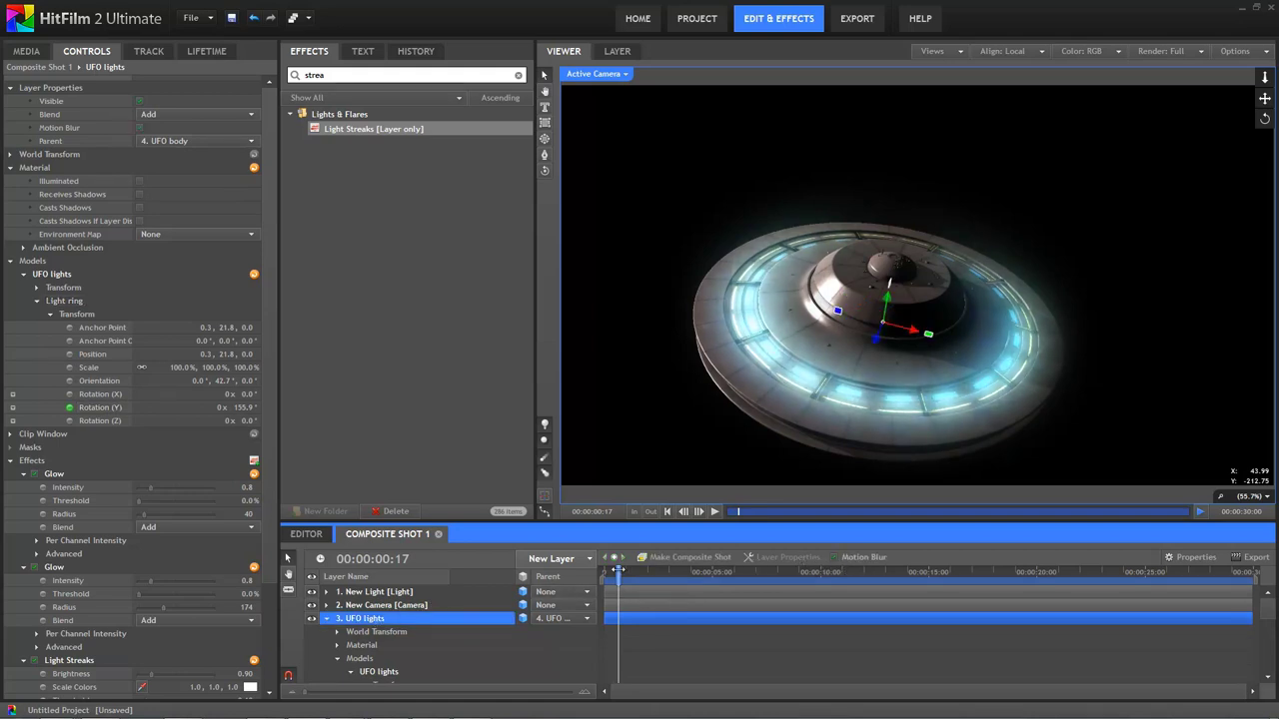
left_click_drag(617, 572, 628, 569)
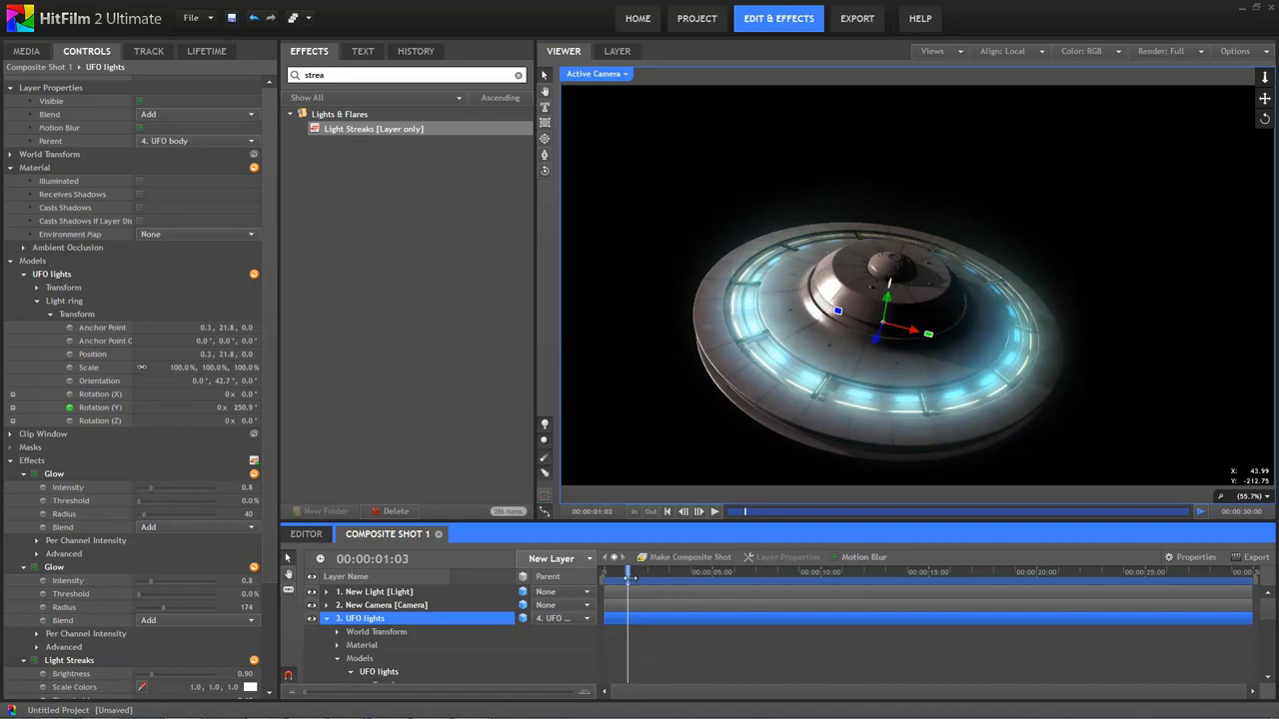
scroll(687, 648, "down", 1)
scroll(689, 647, "down", 5)
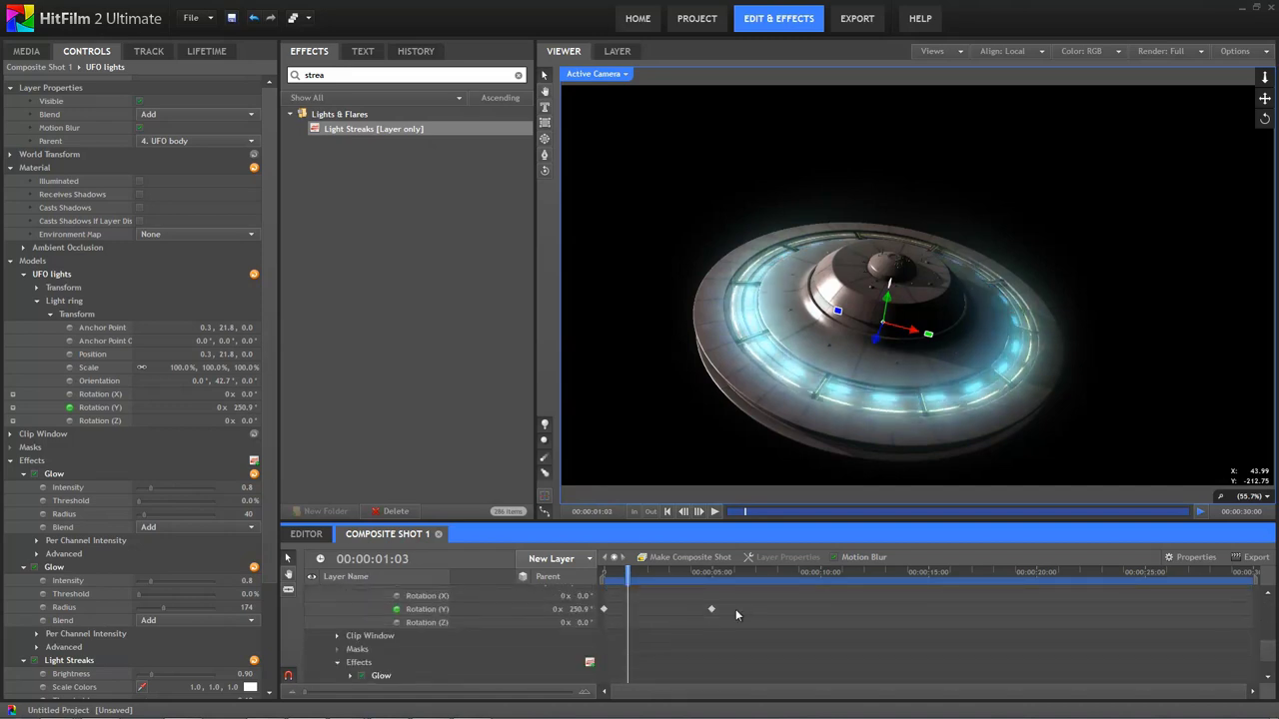
left_click_drag(712, 612, 648, 609)
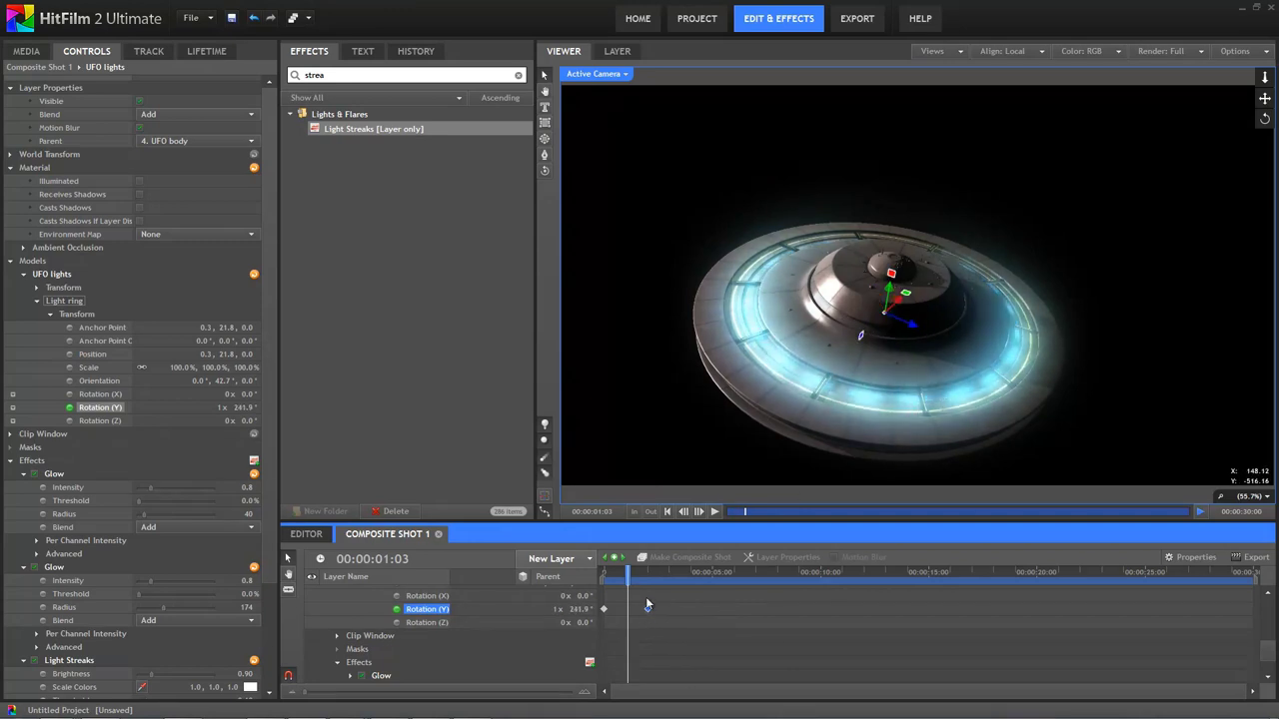
left_click_drag(624, 569, 620, 573)
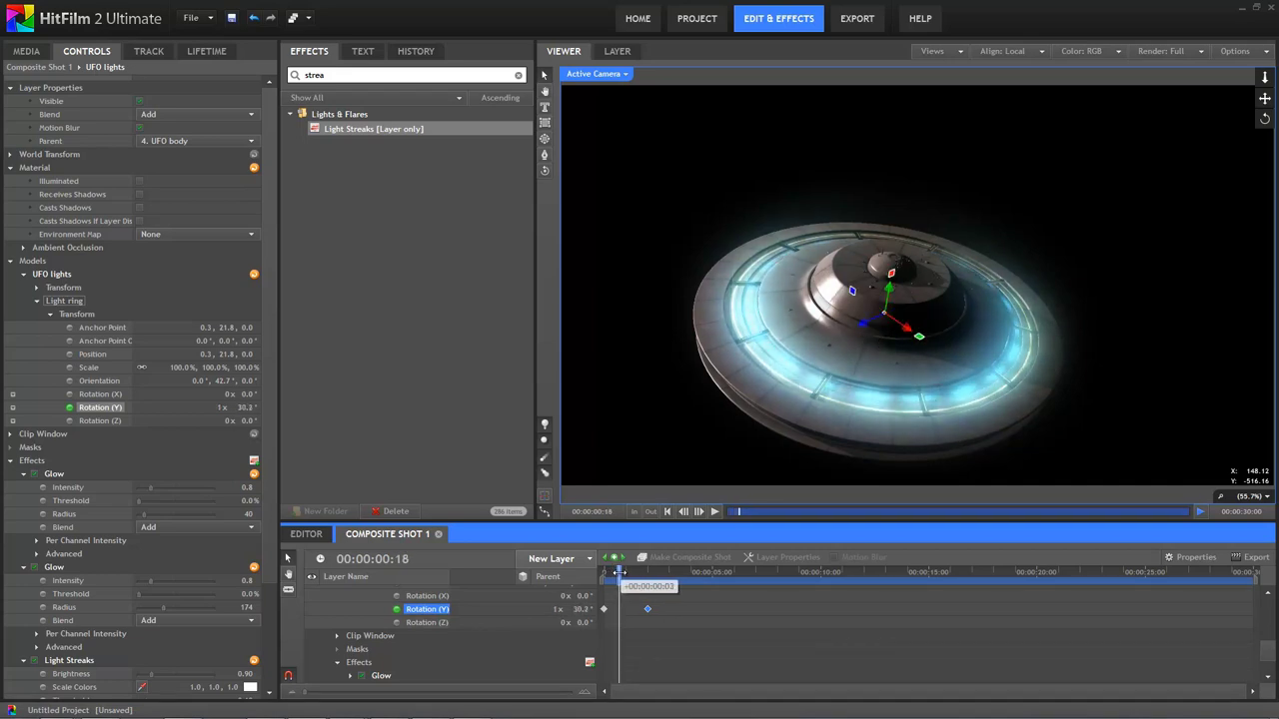
left_click(678, 619)
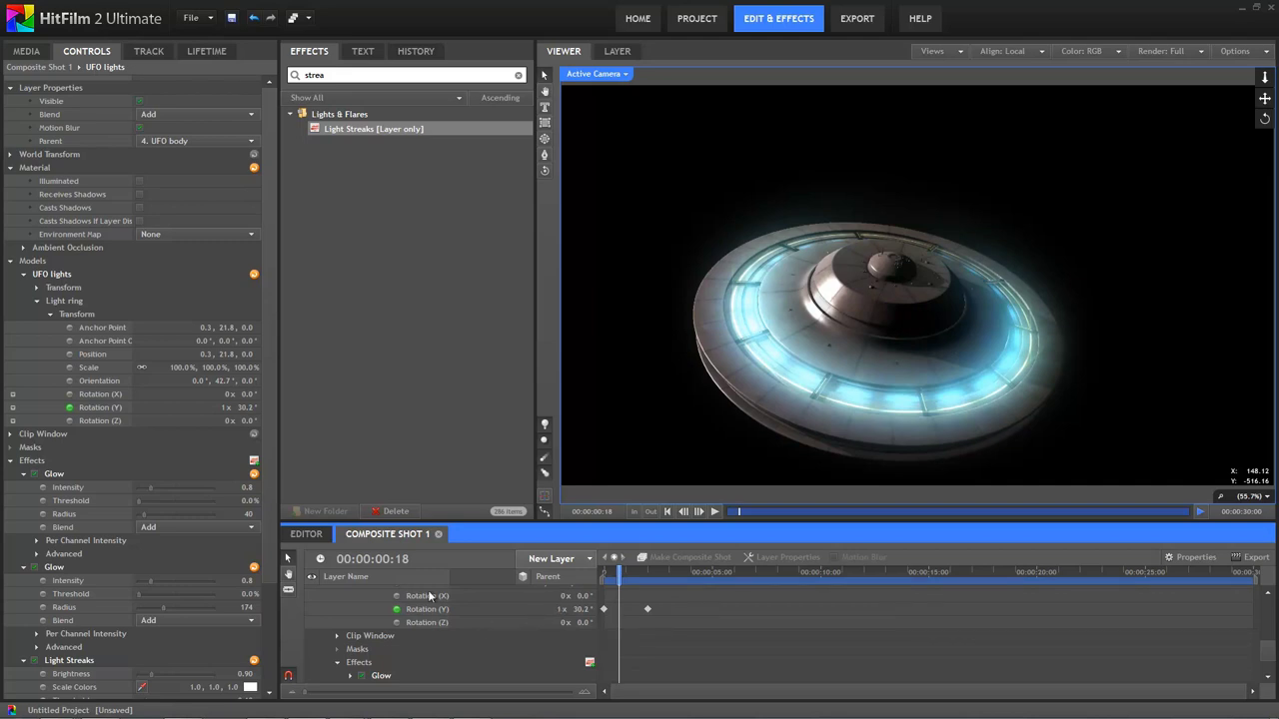
scroll(352, 605, "up", 5)
left_click(326, 604)
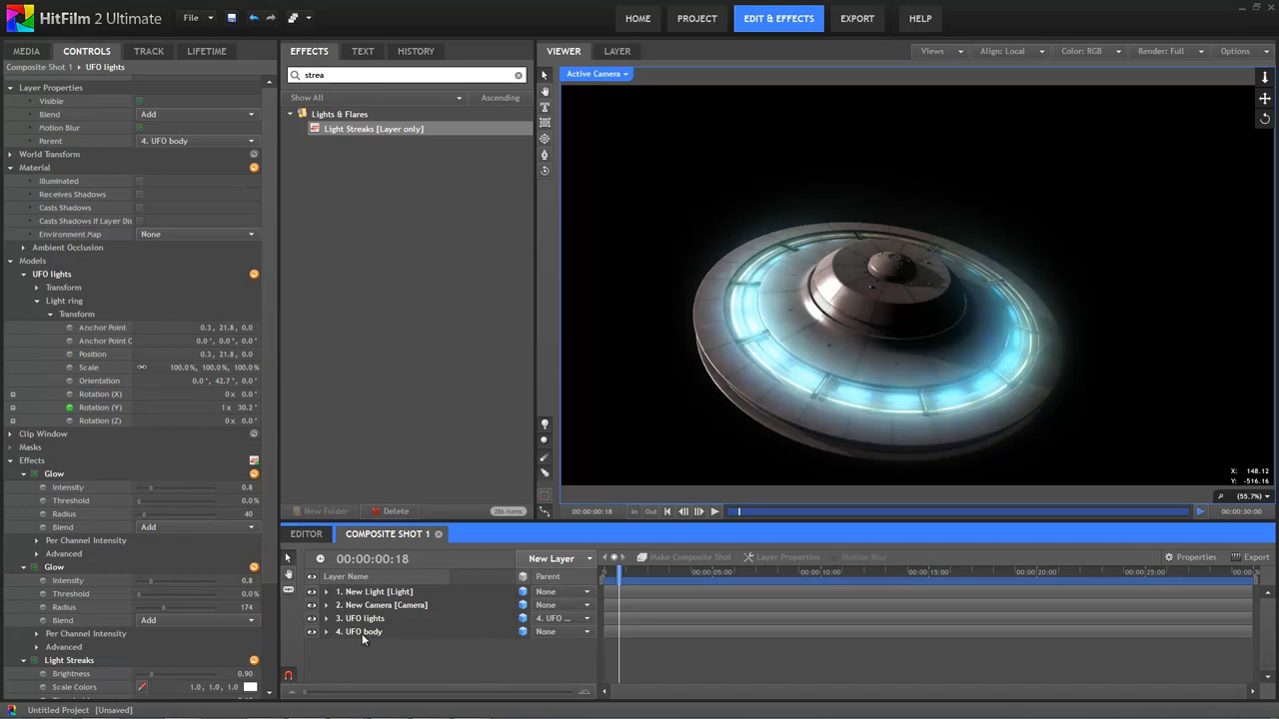
Select the UFO body and tilt it to a steep new angle in the viewer.
left_click(362, 634)
mouse_move(836, 349)
left_mouse_down()
mouse_move(842, 311)
mouse_move(883, 315)
mouse_move(855, 329)
mouse_move(845, 355)
left_mouse_up()
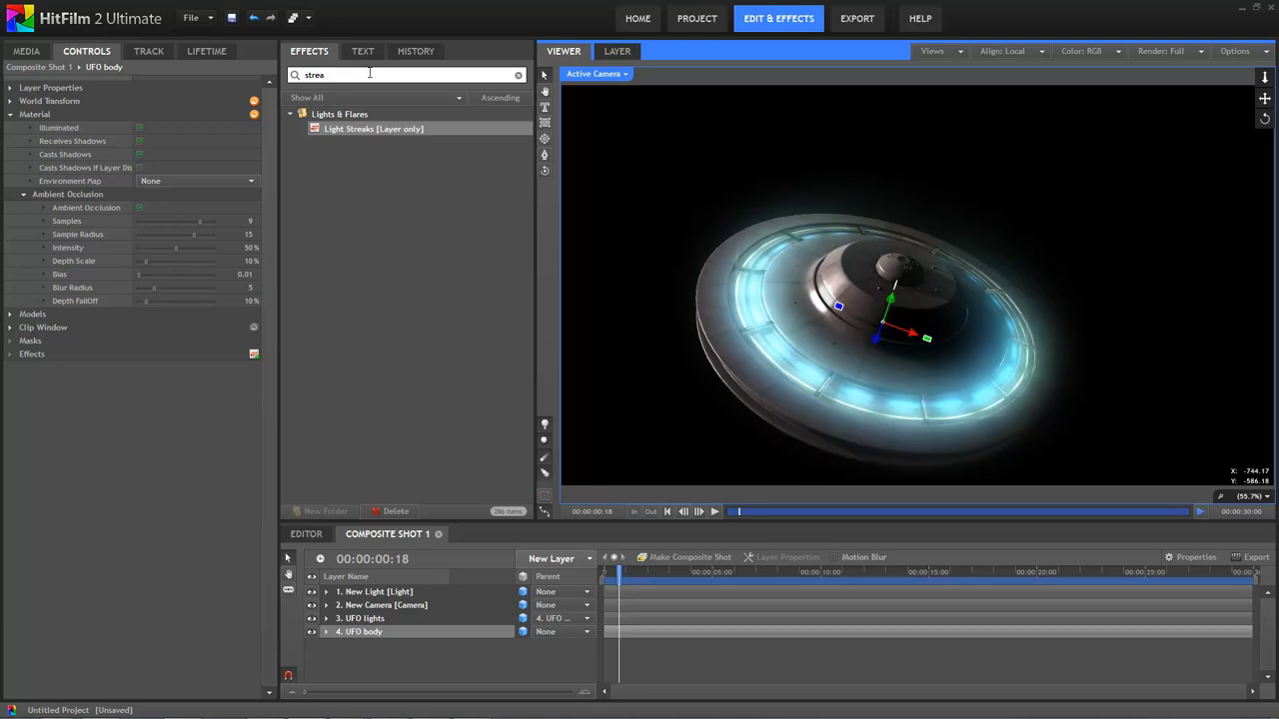
Add a Particle Simulator layer, hide UFO lights and UFO body, and scrub to see particles.
left_click(400, 75)
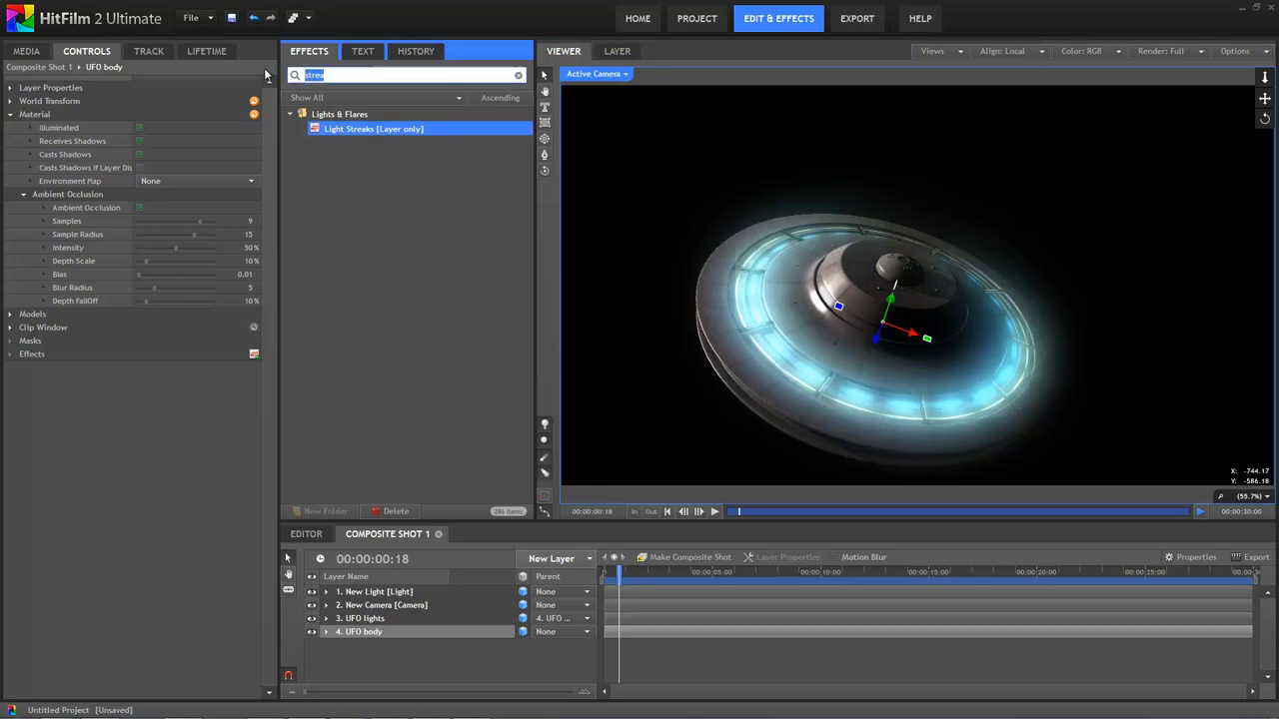
type("part")
left_click(355, 146)
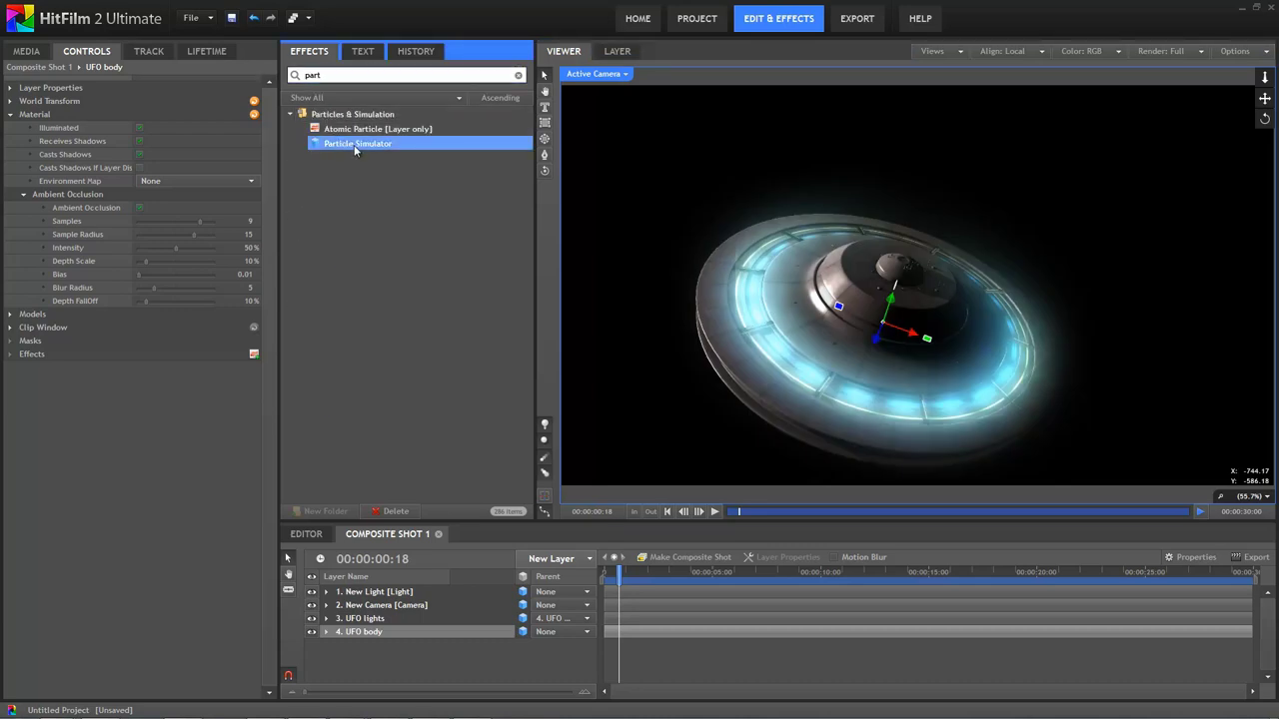
left_click_drag(355, 148, 391, 651)
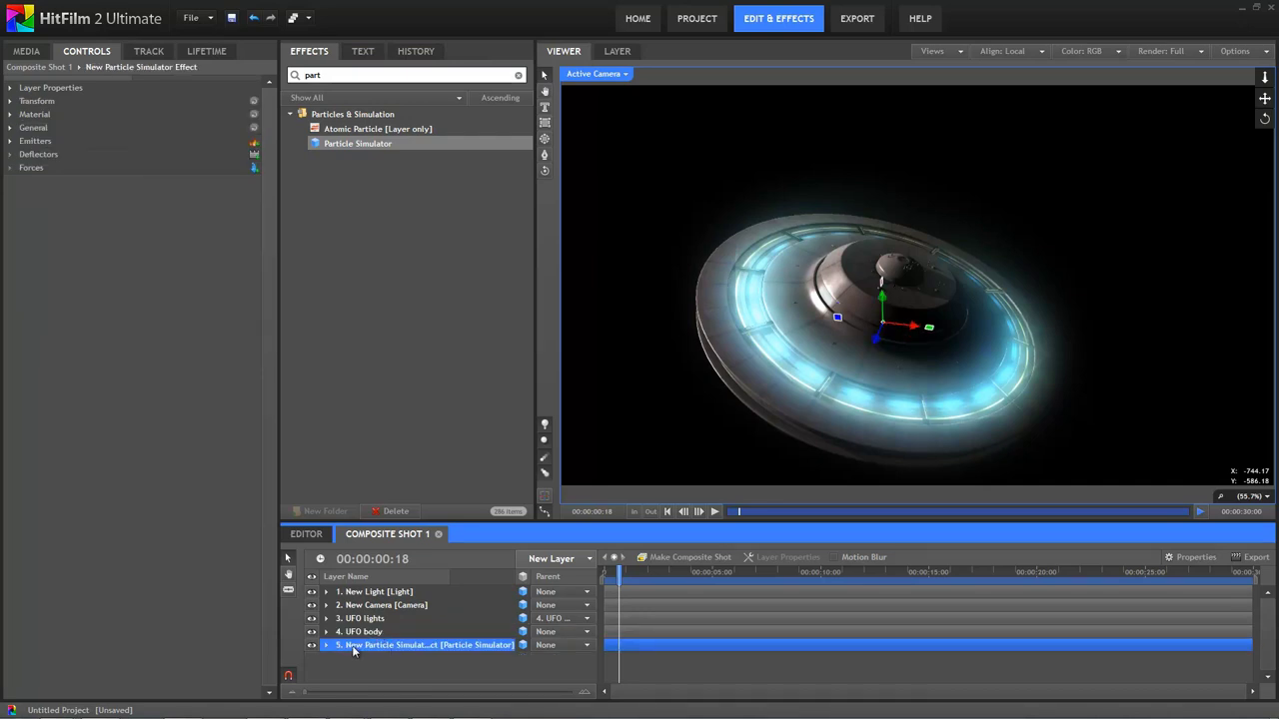
left_click(311, 631)
left_click(311, 618)
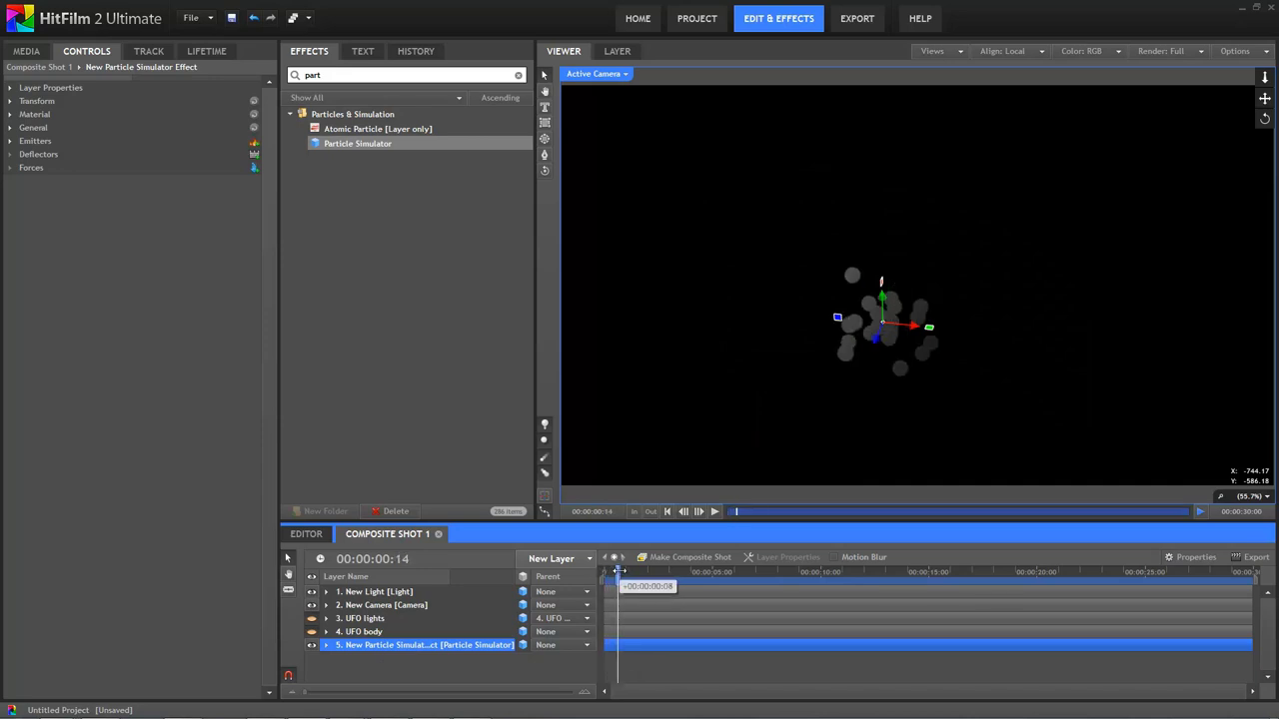
mouse_move(618, 571)
left_mouse_down()
mouse_move(642, 571)
mouse_move(622, 571)
left_mouse_up()
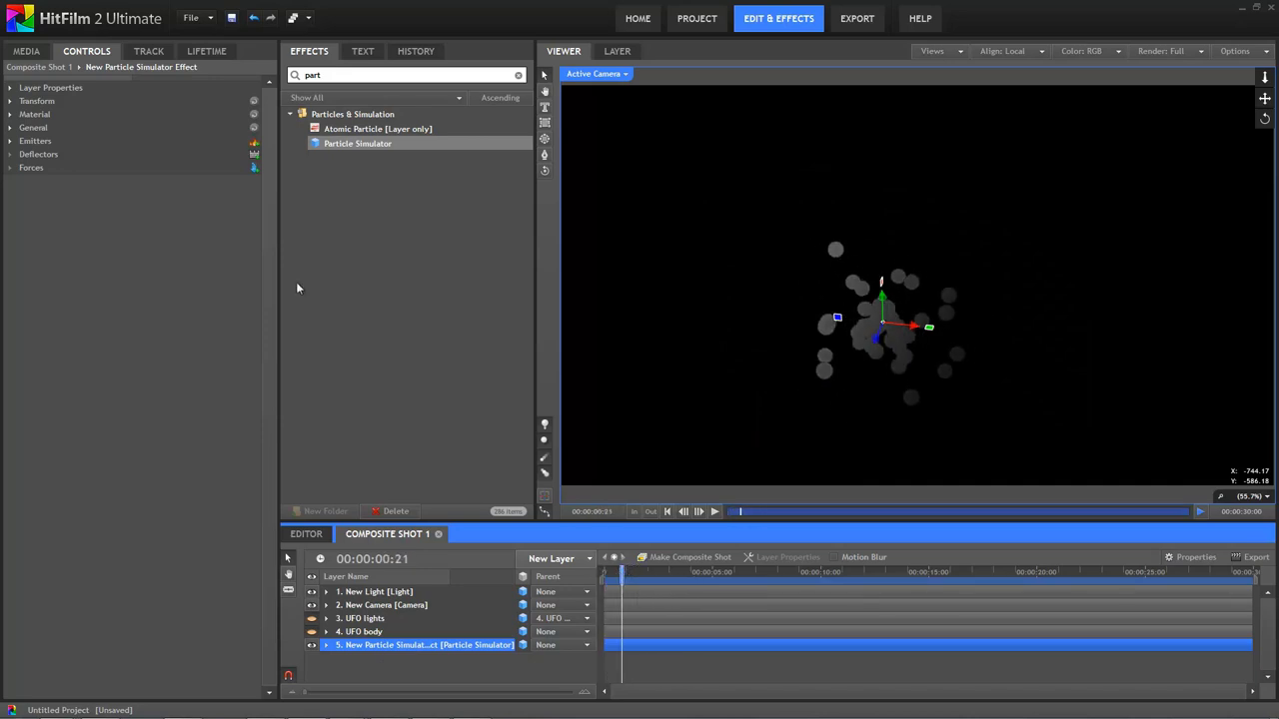
Turn off particle material lighting and set the emitter shape to Sphere.
left_click(9, 114)
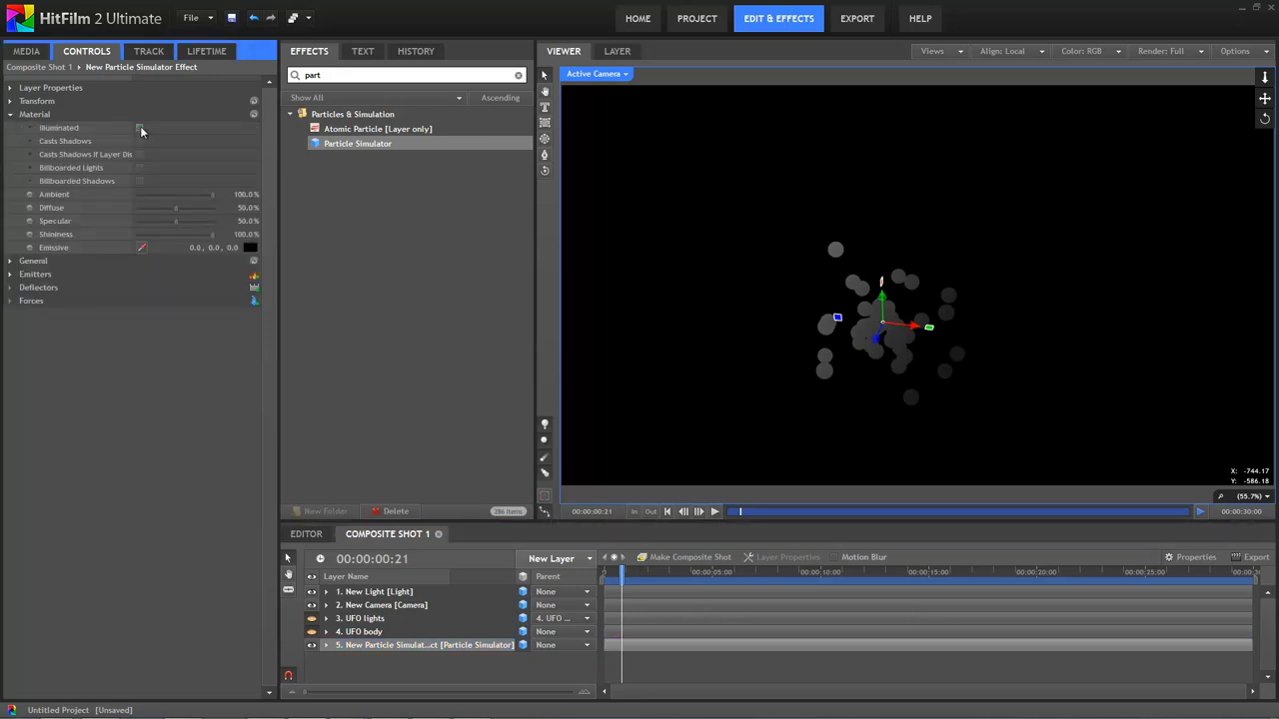
left_click(139, 127)
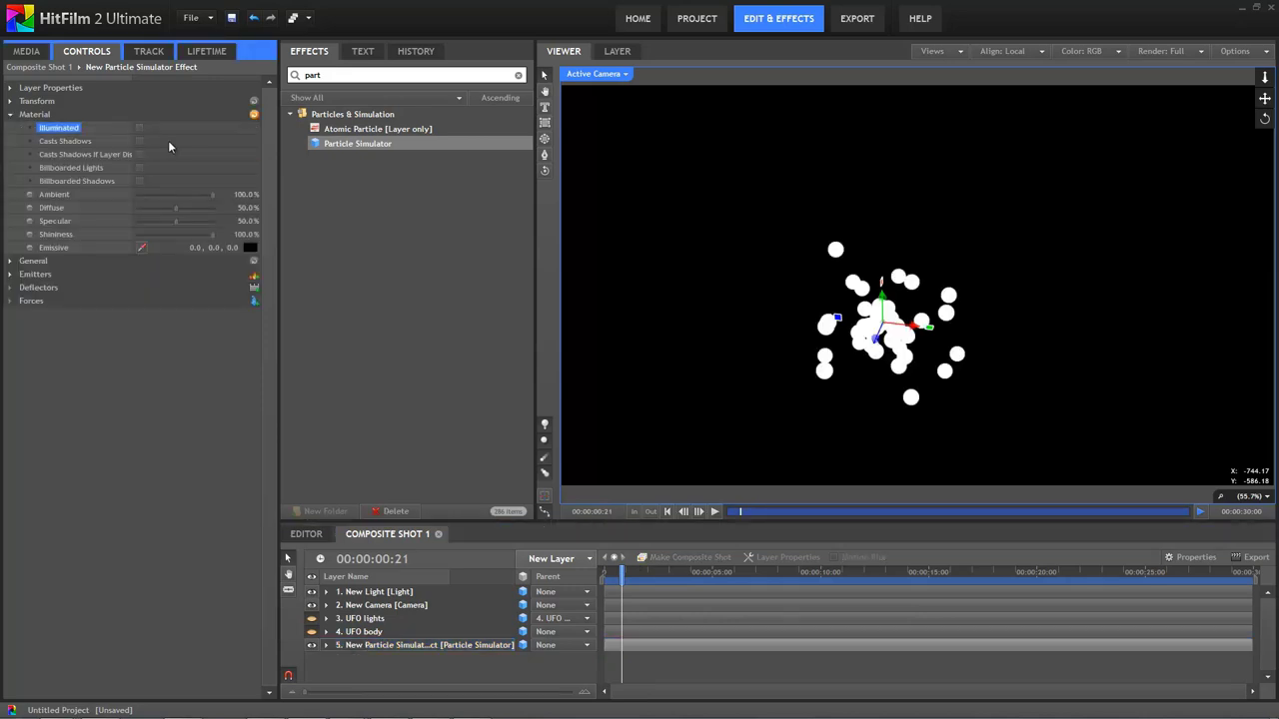
left_click(10, 275)
left_click(23, 288)
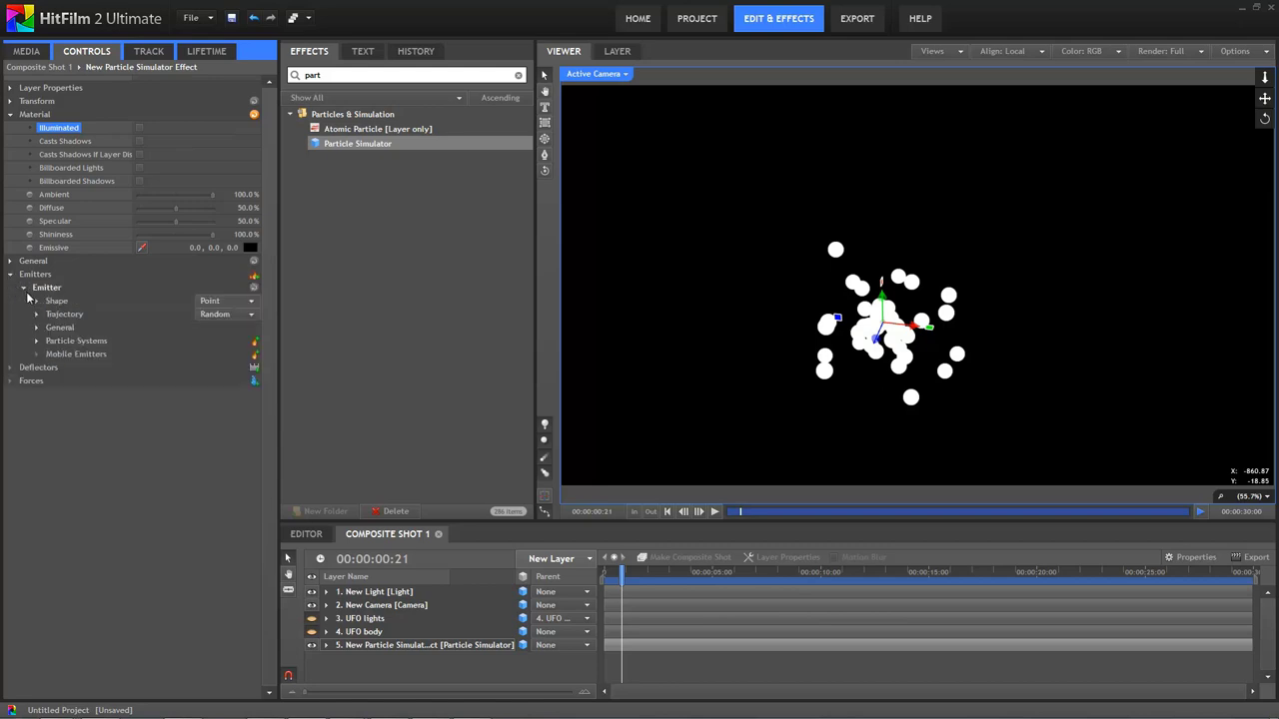
left_click(218, 303)
left_click(220, 347)
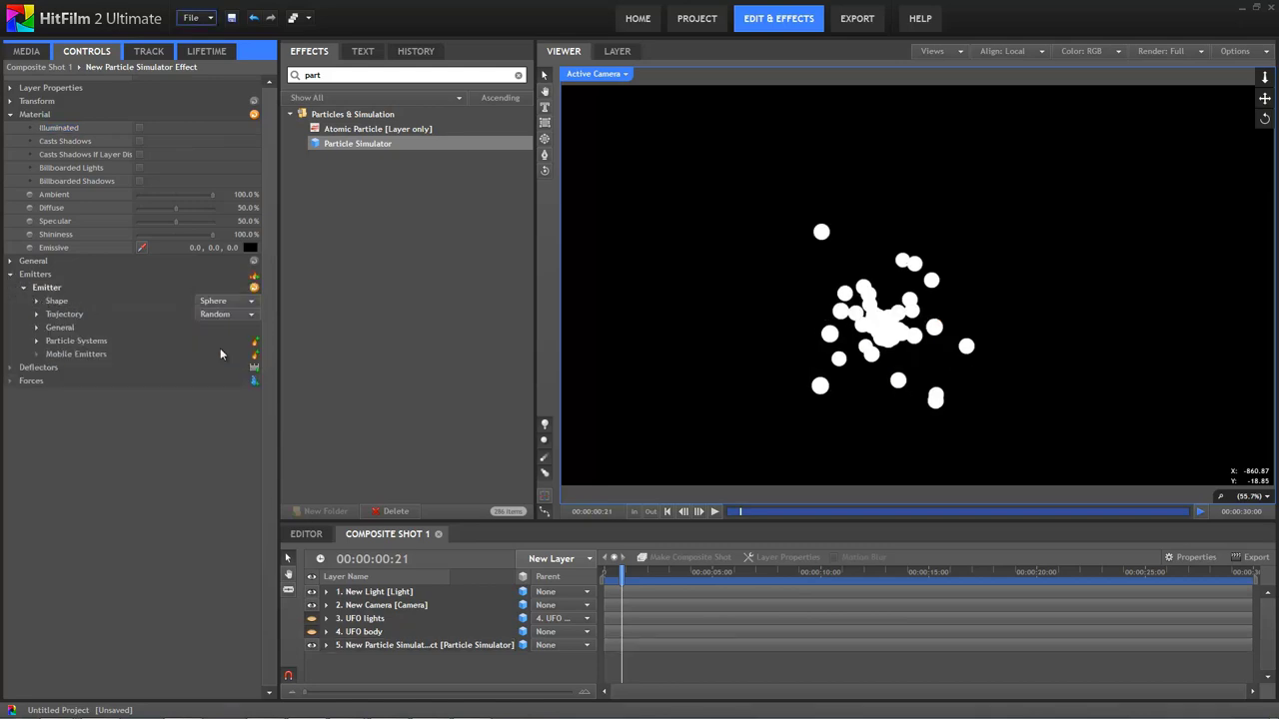
Give the sphere emitter a 10000 px radius and emit only from its boundary.
double_click(55, 301)
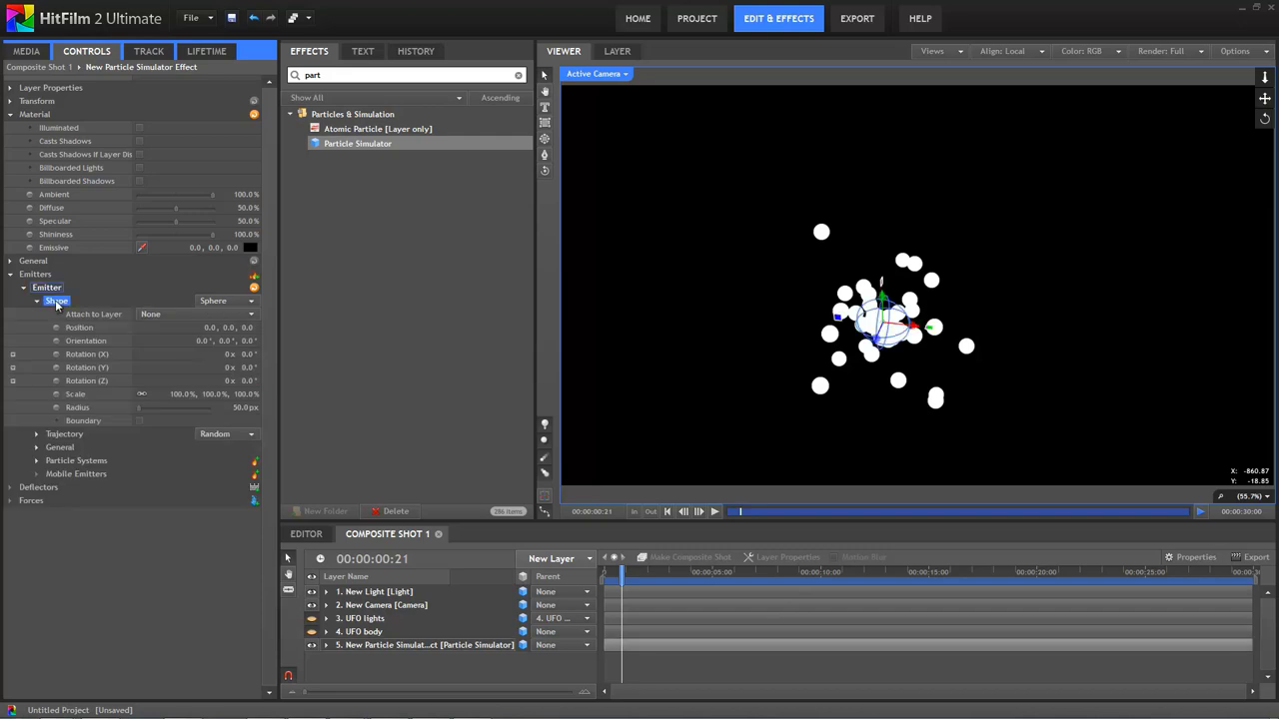
left_click(245, 408)
type("10000")
key("Return")
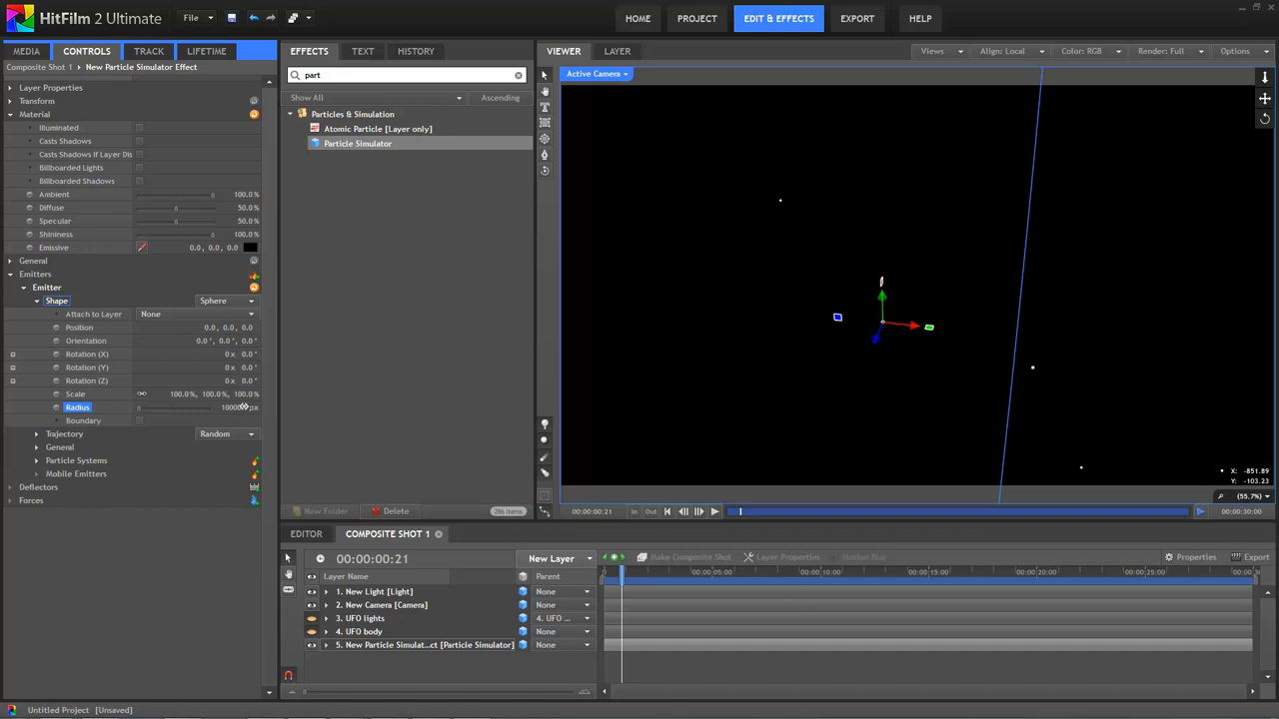
left_click(139, 422)
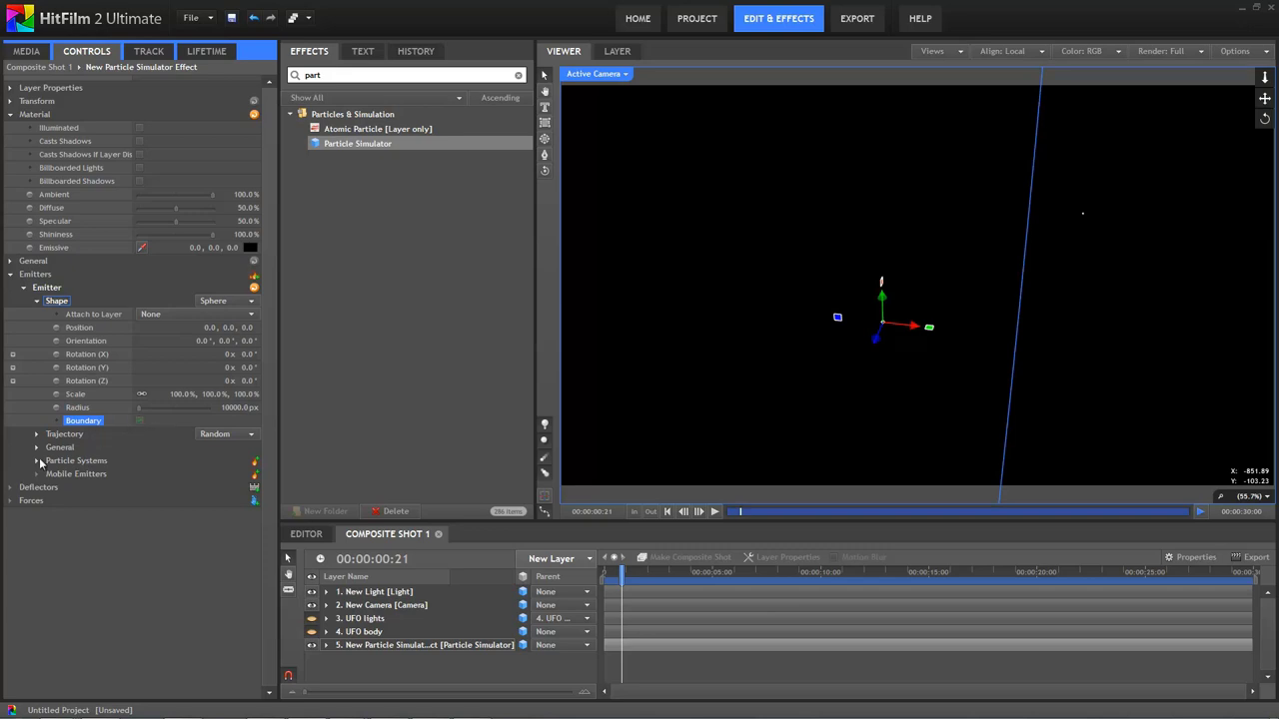
left_click(37, 460)
left_click(50, 473)
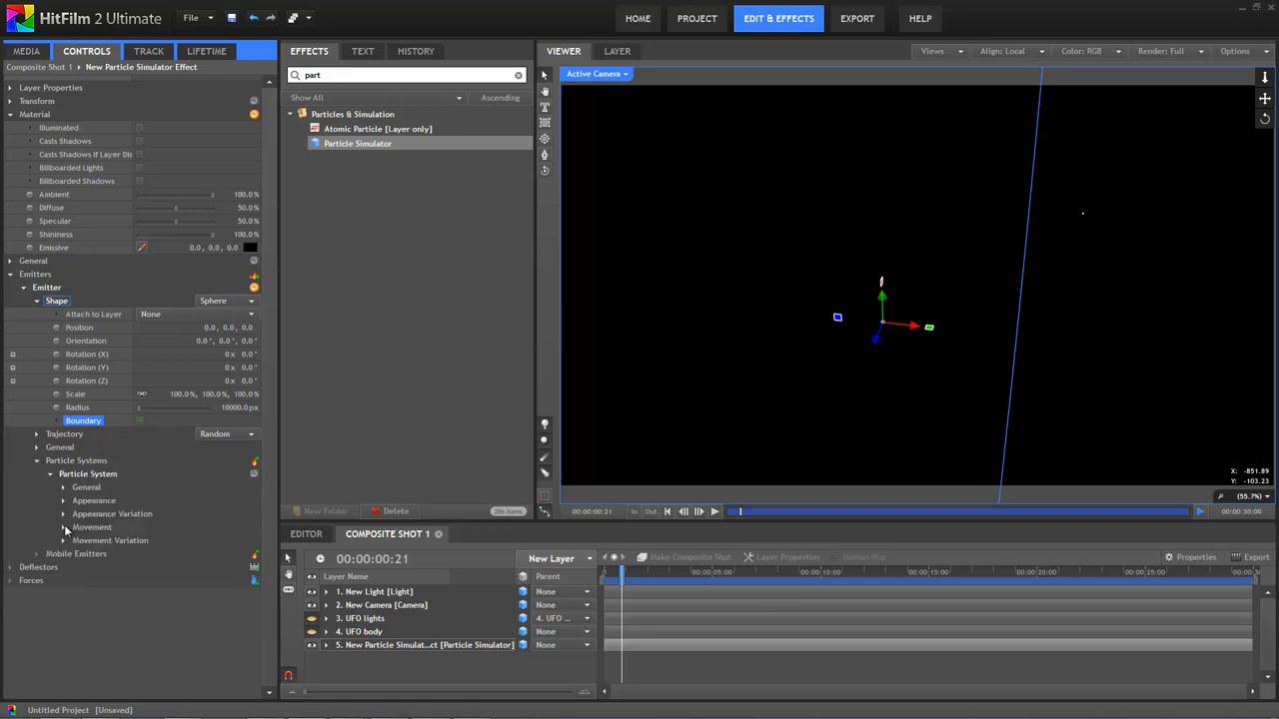
left_click(63, 528)
Set particle Movement speed to 0 and return to the composition start.
left_click(238, 567)
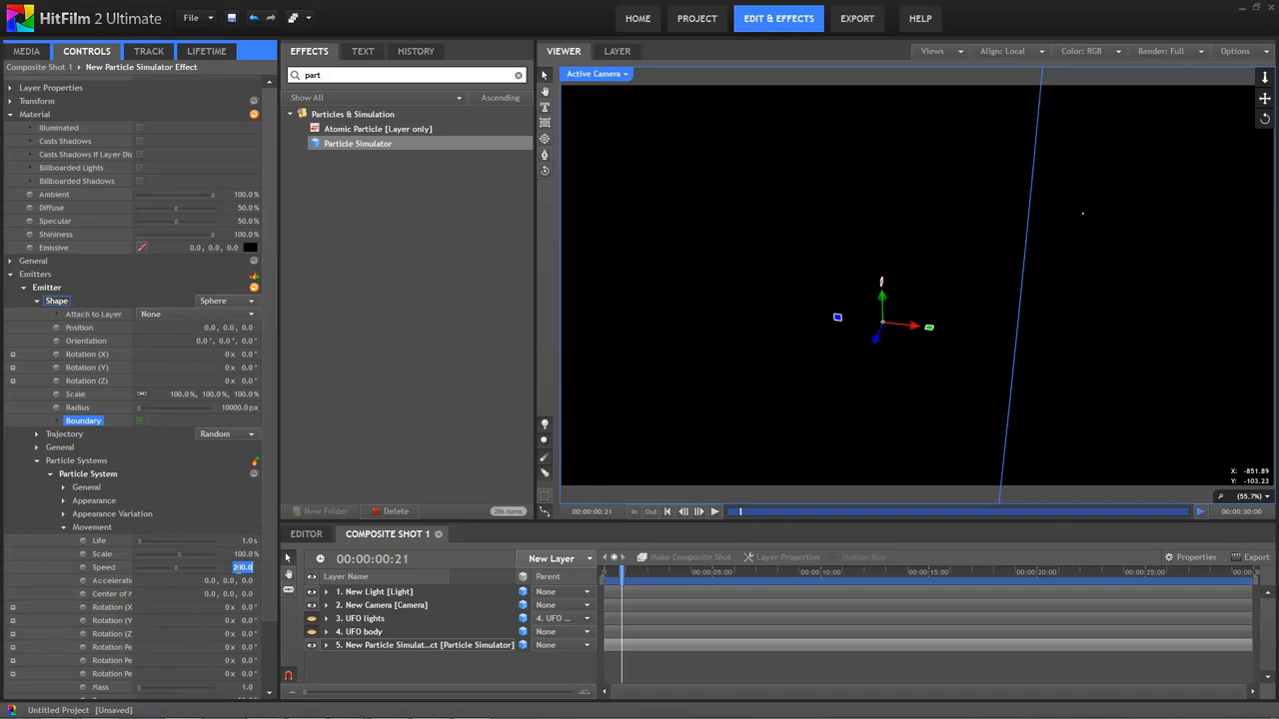
type("0")
key("Return")
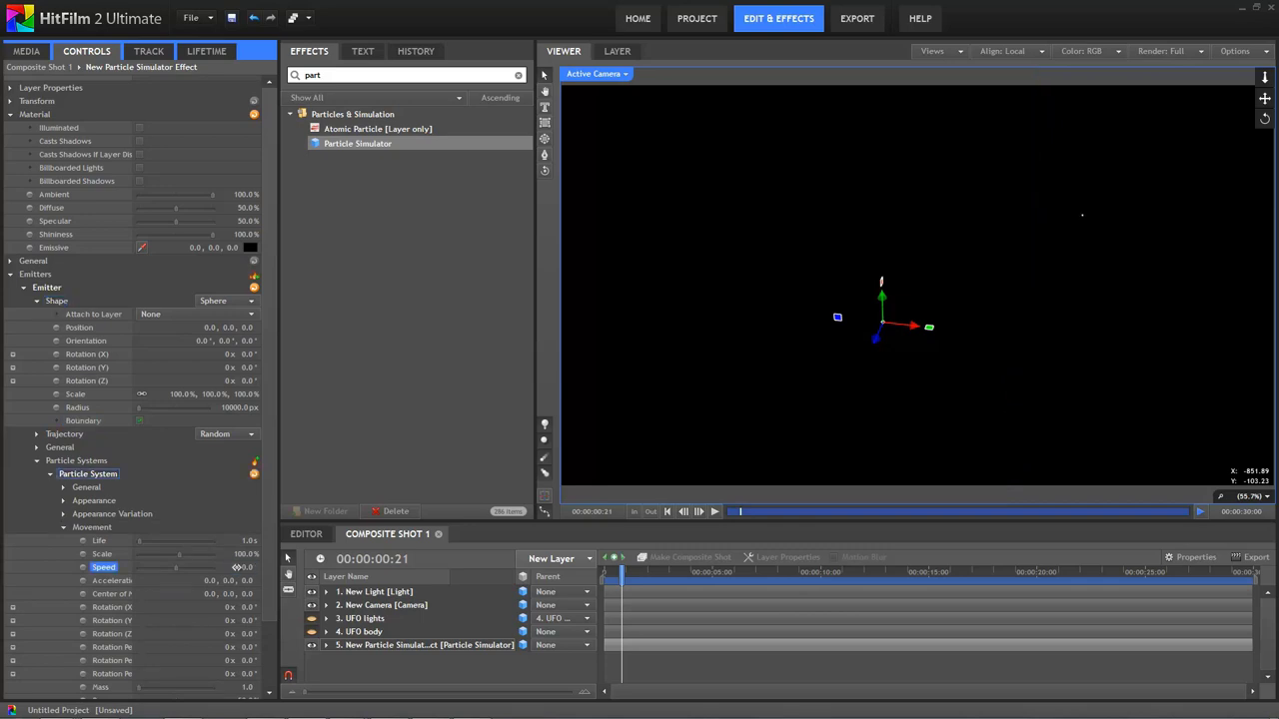
key("Home")
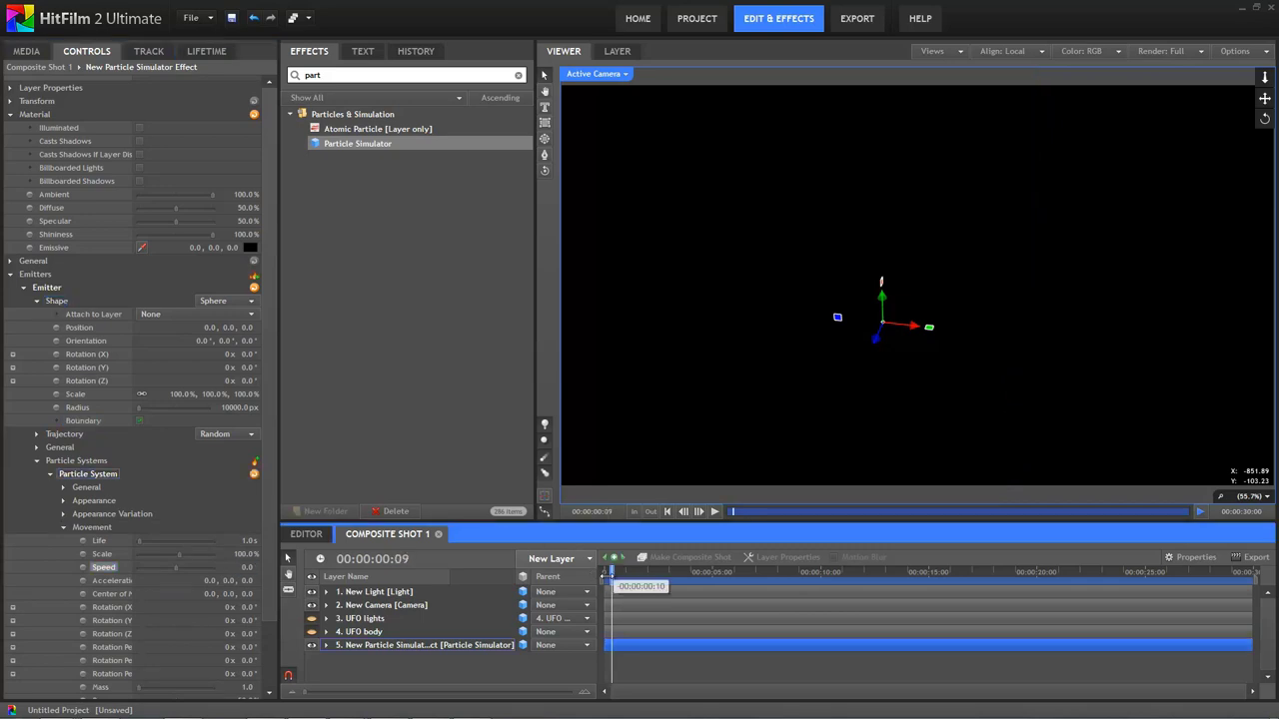
Set the simulator's Time Shift to -10 seconds so stars exist at frame one.
left_click(63, 486)
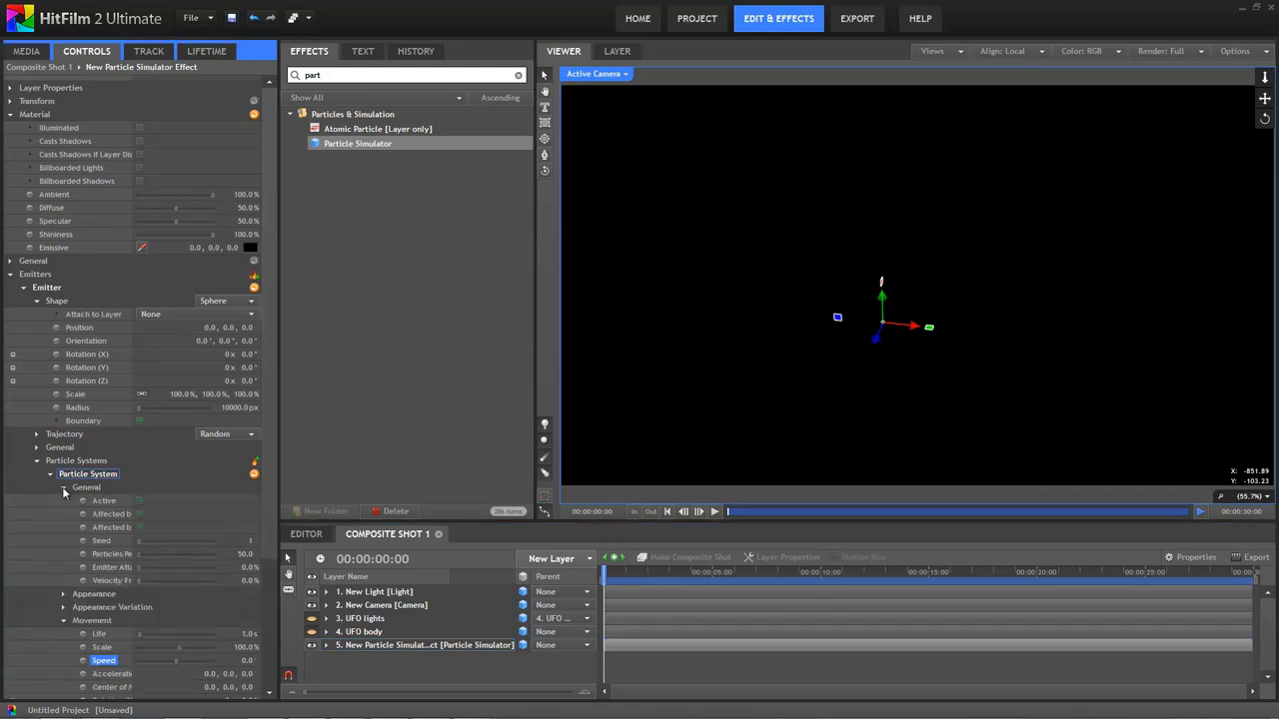
left_click(96, 504)
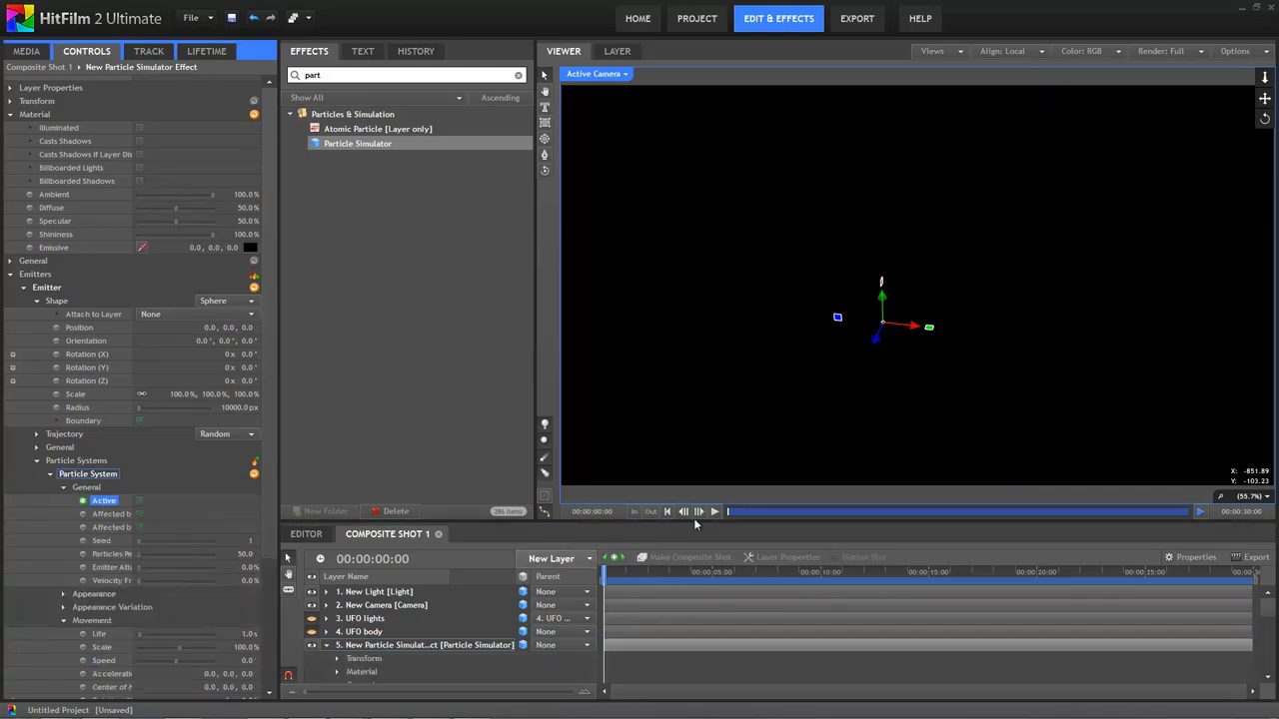
left_click(698, 511)
left_click(139, 505)
left_click(10, 262)
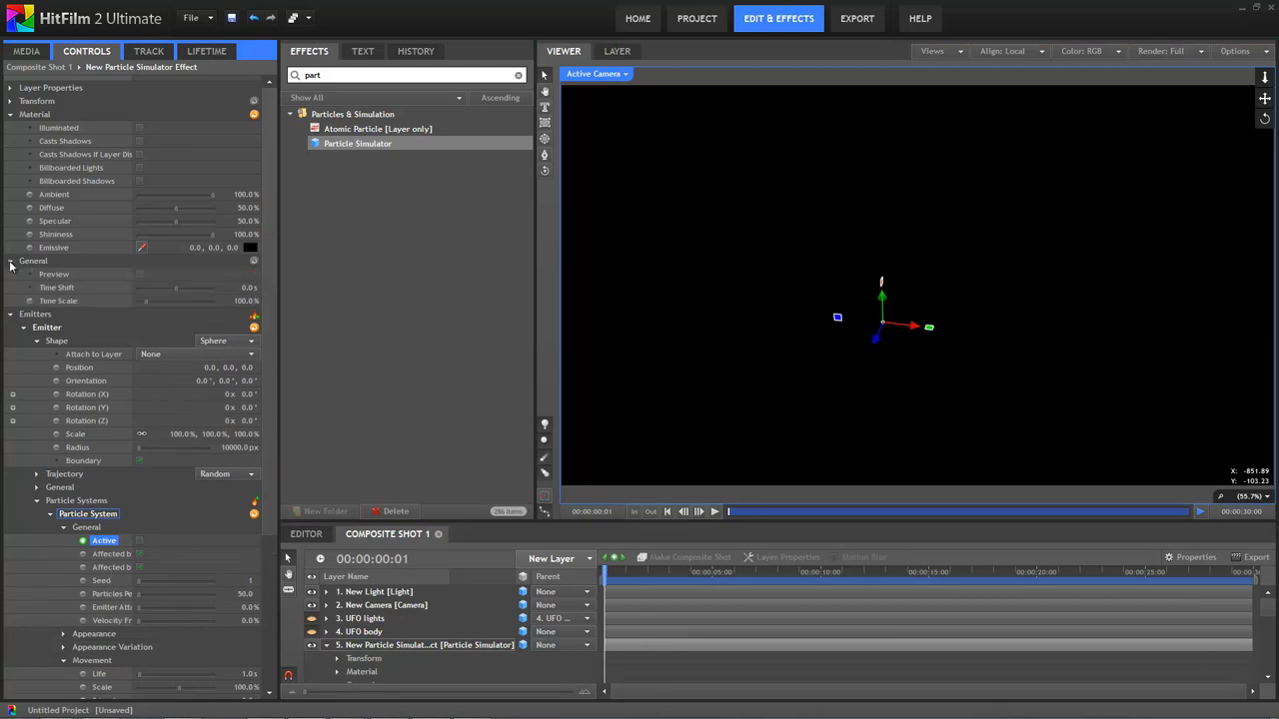
left_click(245, 289)
key("Return")
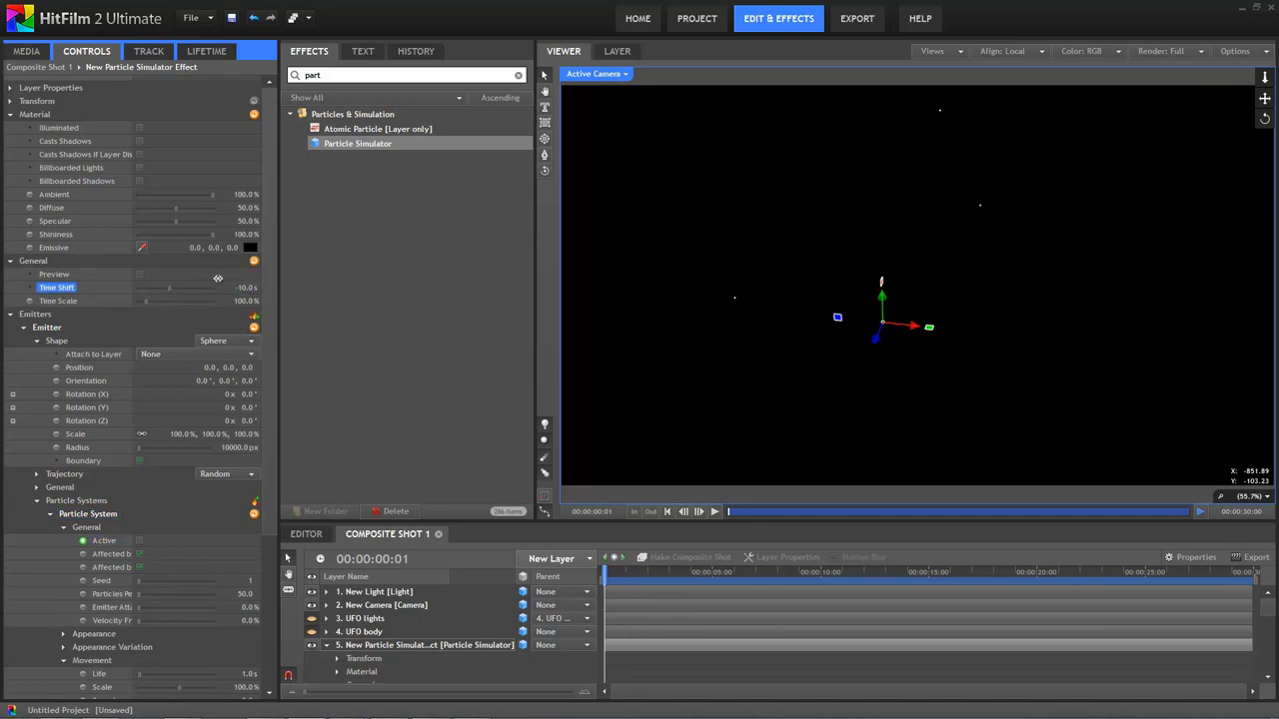
scroll(70, 513, "down", 4)
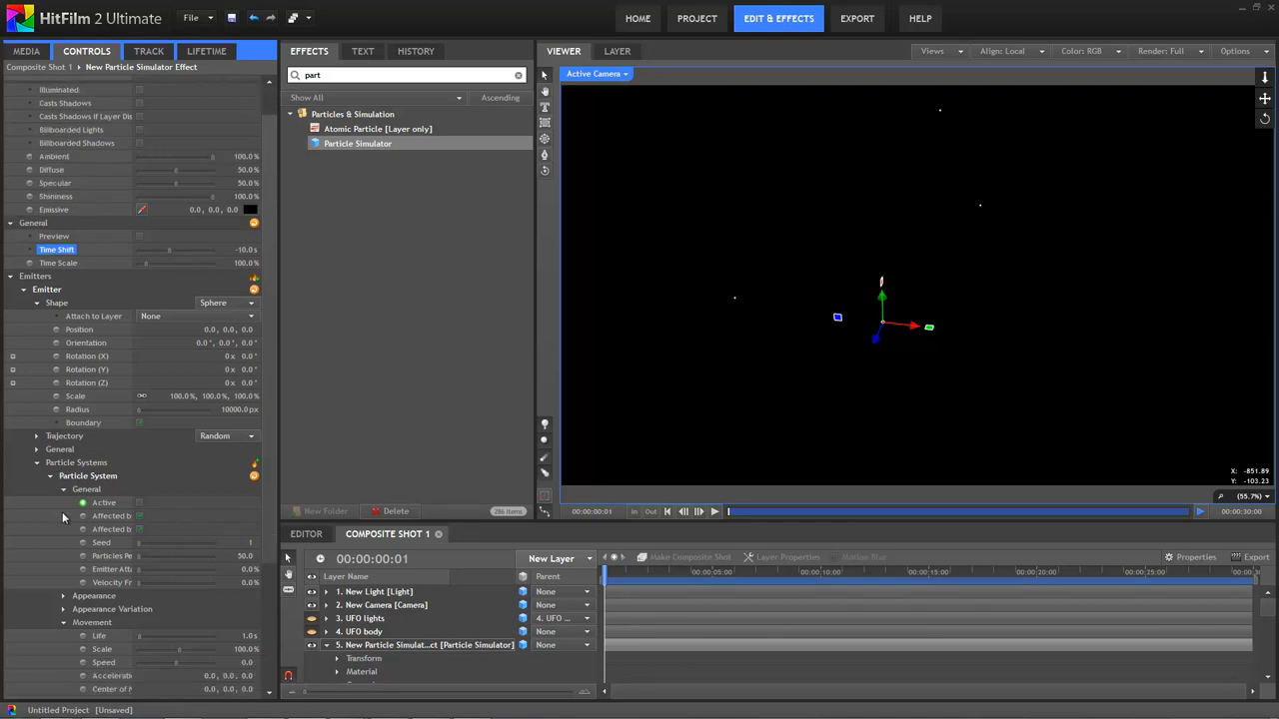
Set particle Life to 60 seconds and Movement Variation Scale to 80%.
left_click(246, 521)
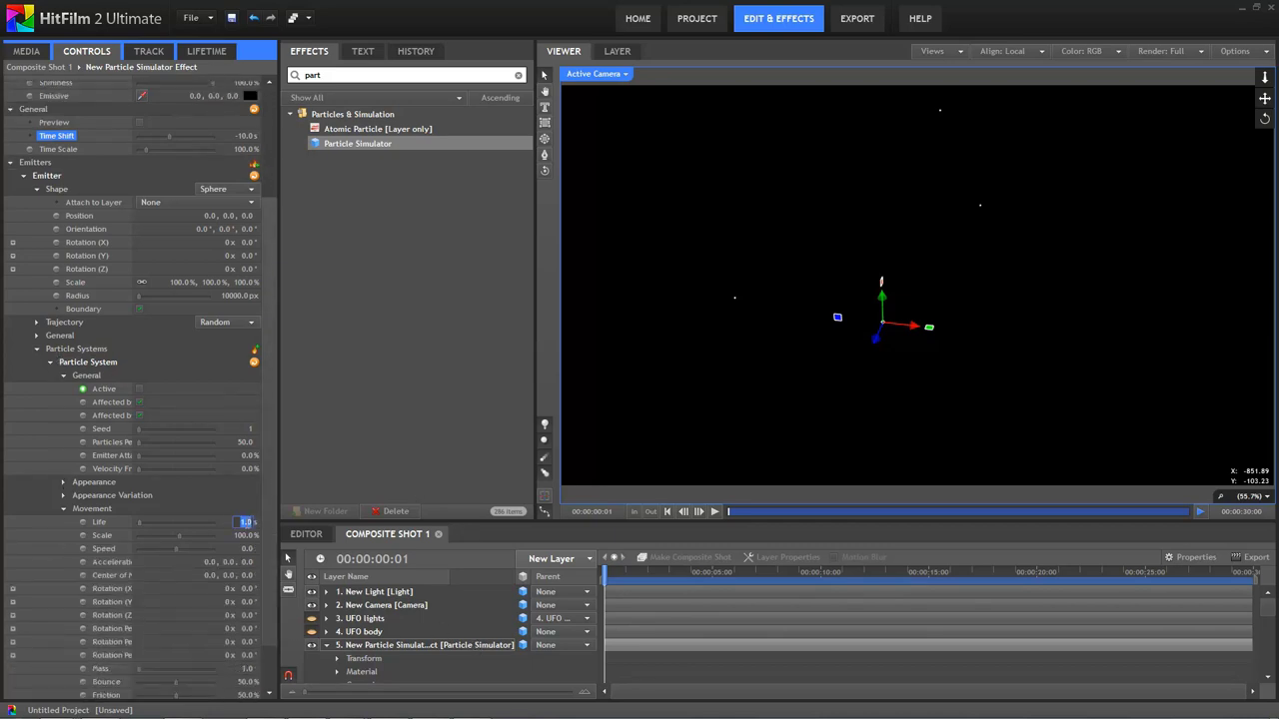
type("60")
key("Return")
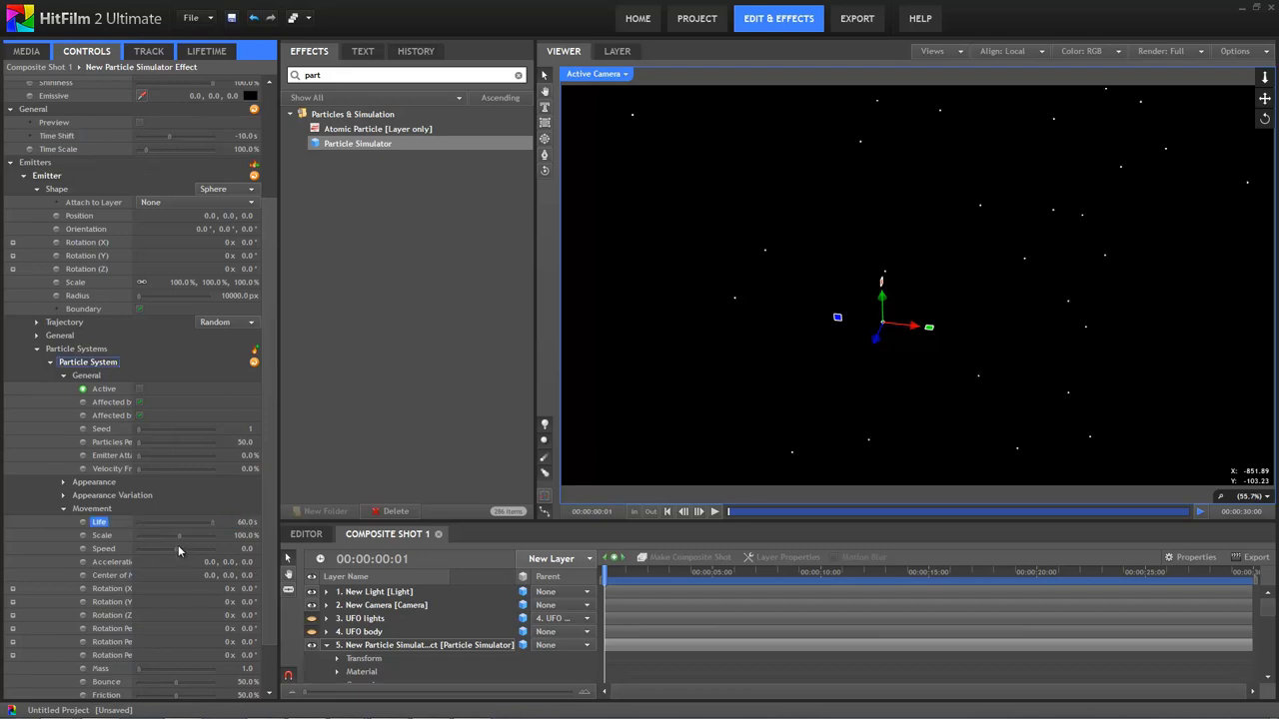
scroll(165, 553, "down", 2)
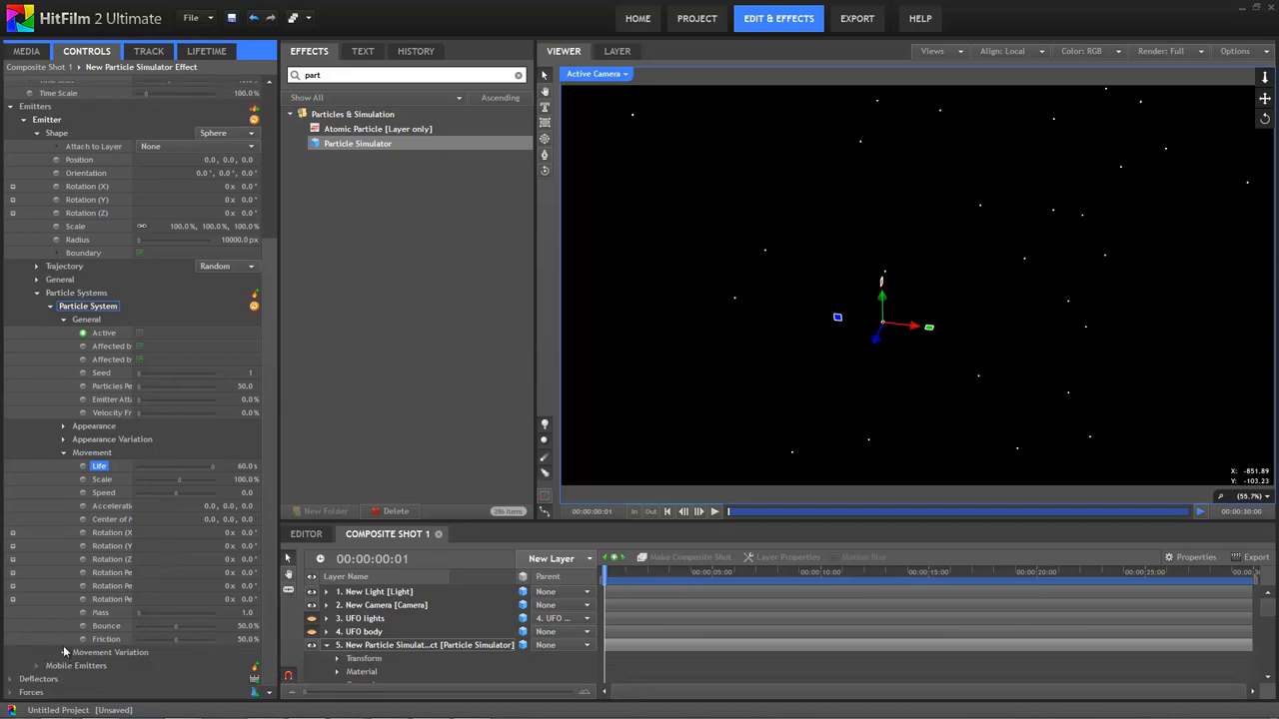
left_click(63, 651)
scroll(67, 577, "down", 5)
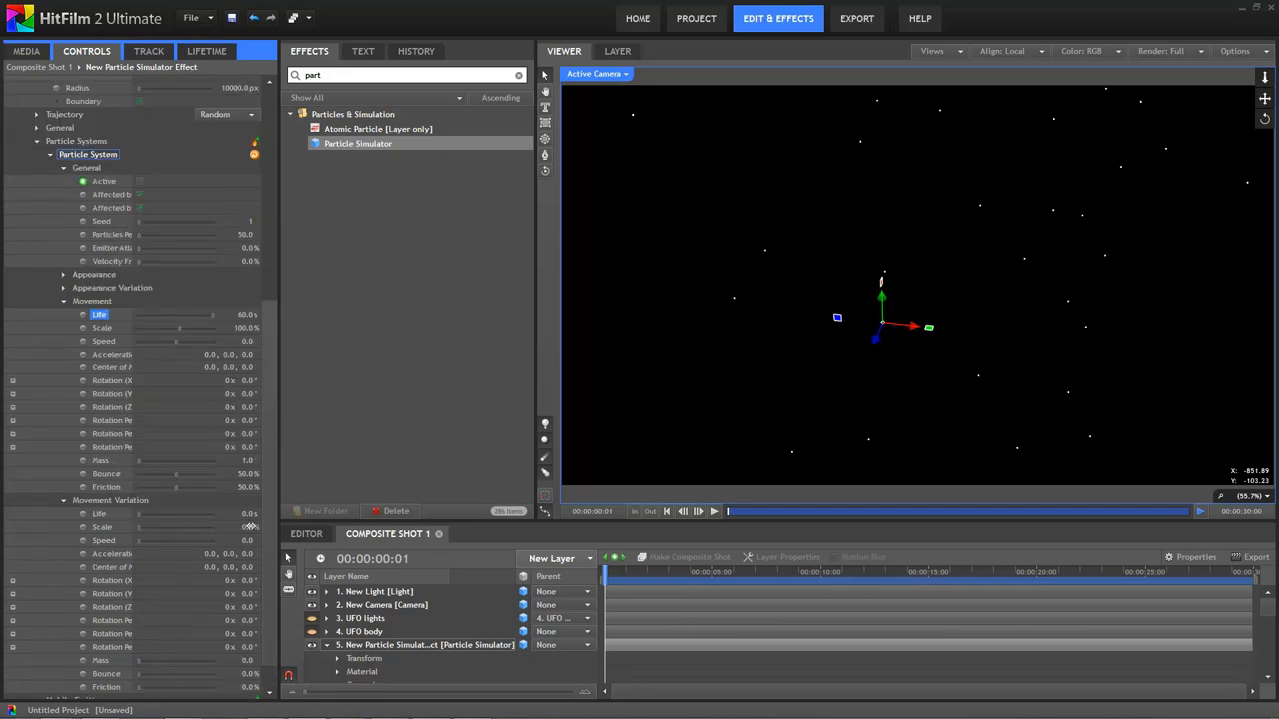
left_click(249, 526)
type("80")
key("Return")
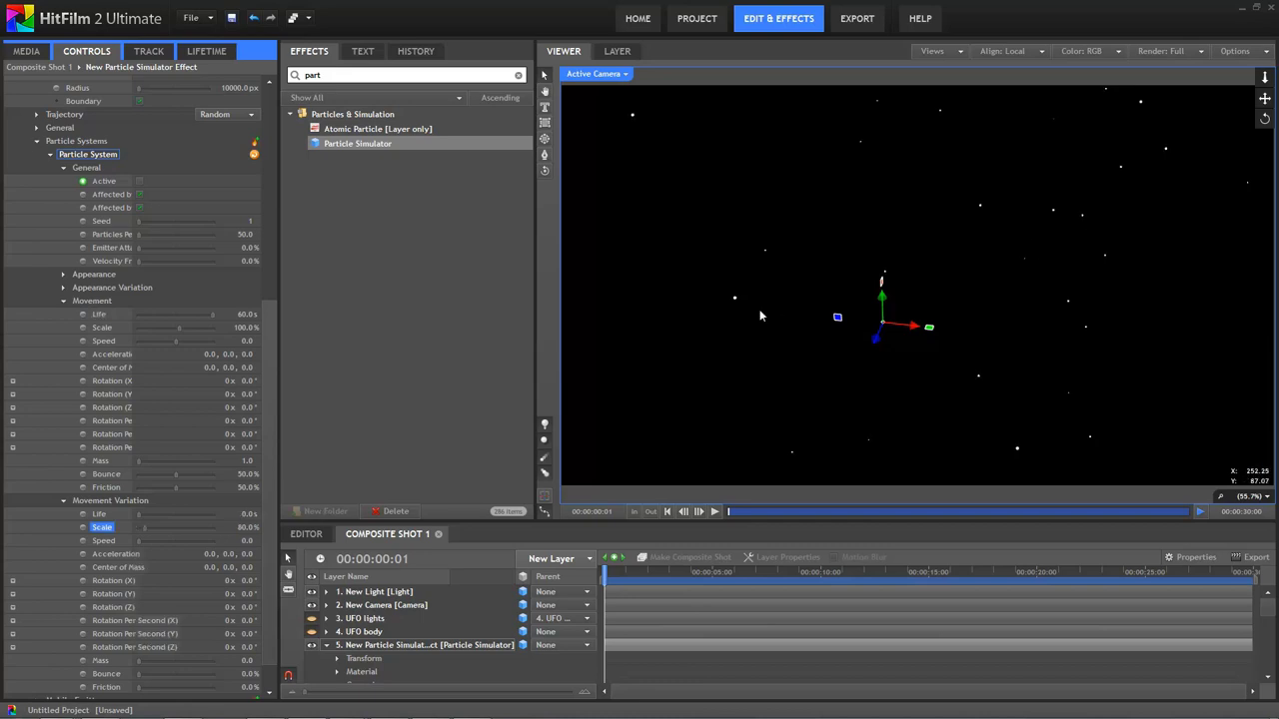
Raise Particles Per Second to 200.
left_click(244, 236)
type("200")
key("Return")
Unhide the UFO body layer, deselect the particles, and orbit the camera around the UFO.
left_click(312, 632)
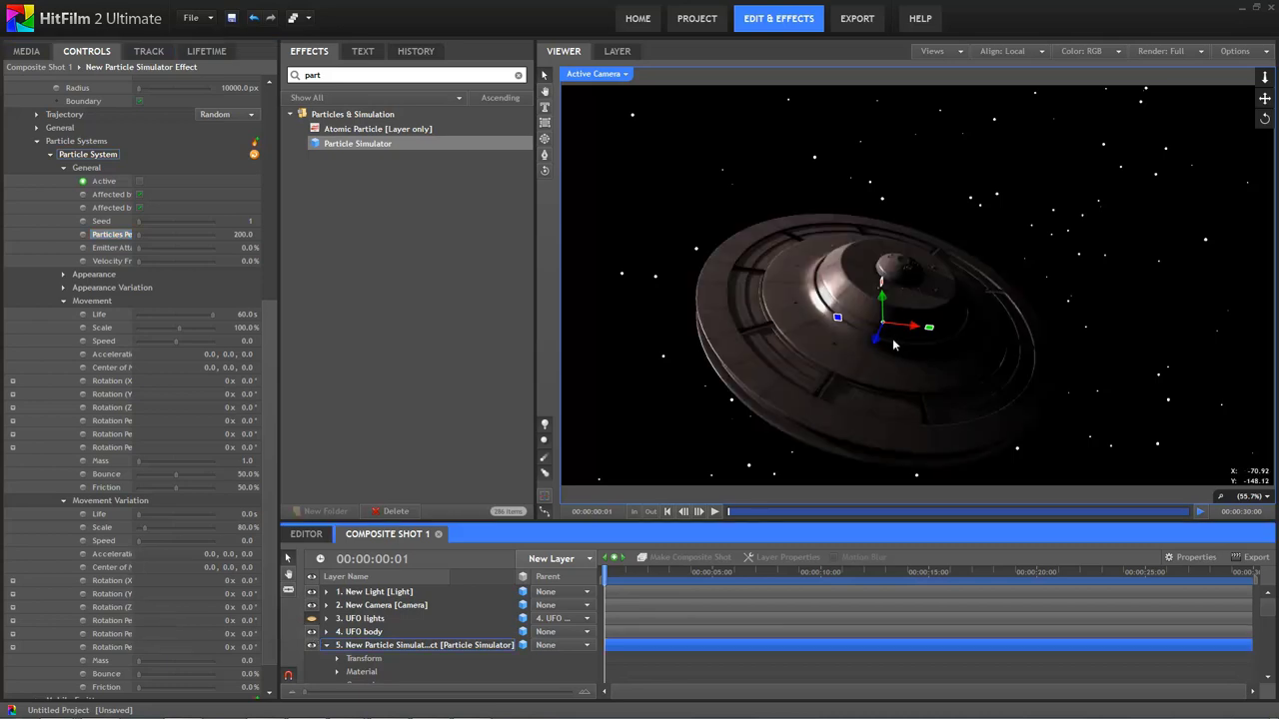
left_click(899, 659)
left_click_drag(899, 306, 958, 382)
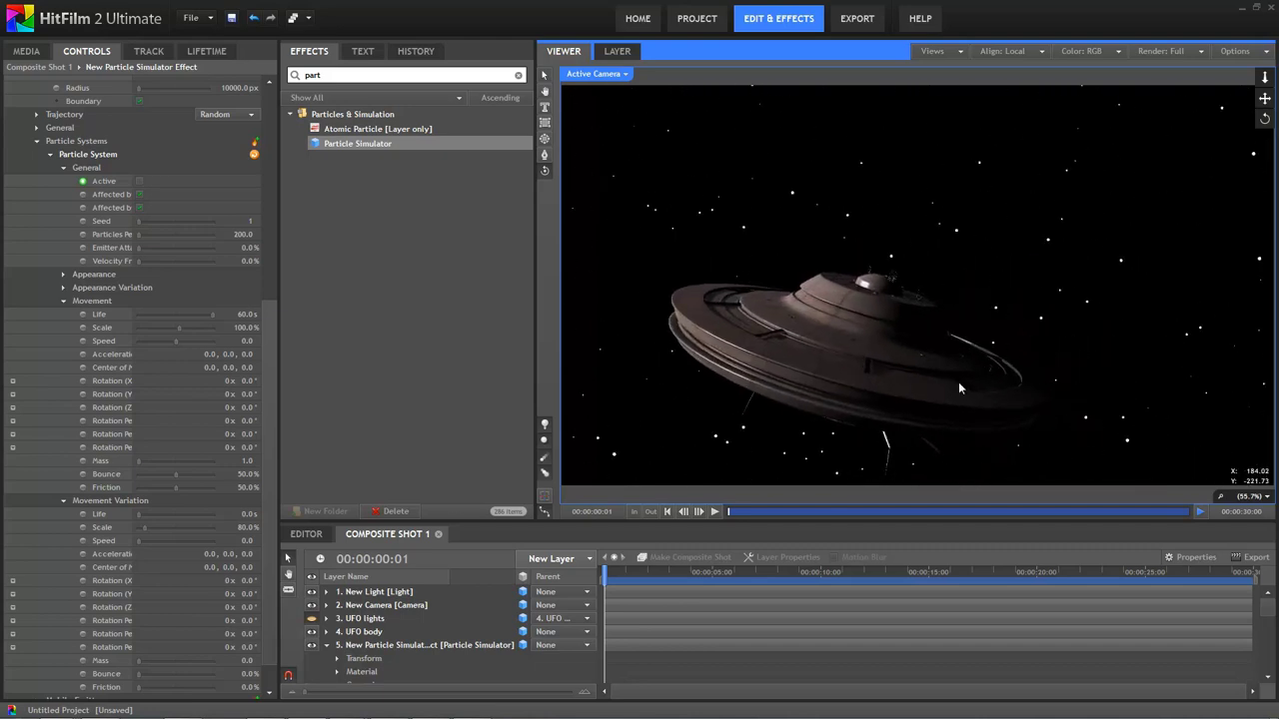